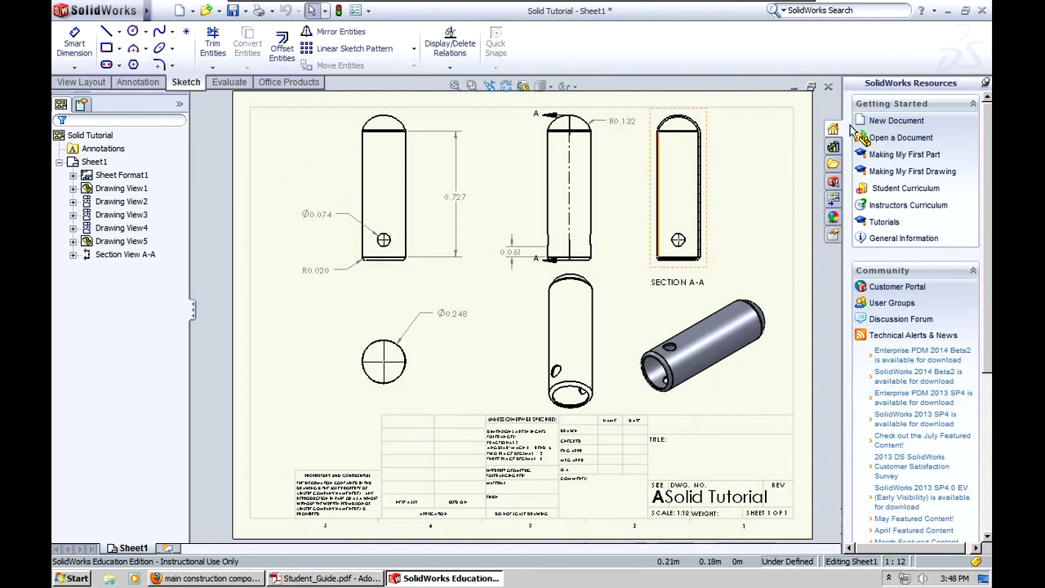
- Set the finished drawing aside and create a new blank part document
{"action": "left_click", "coordinate": [793, 86]}
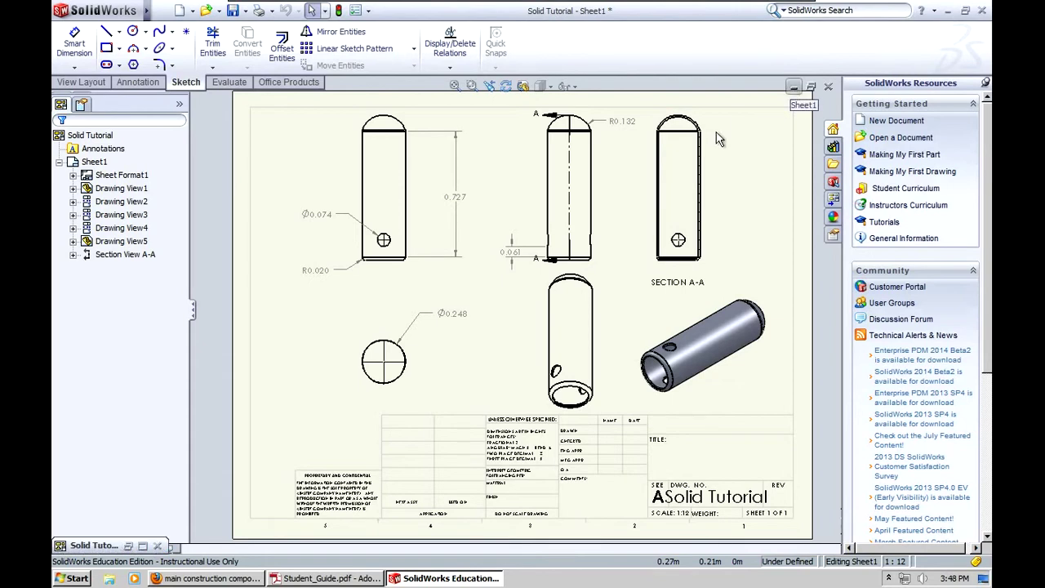
{"action": "left_click", "coordinate": [183, 11]}
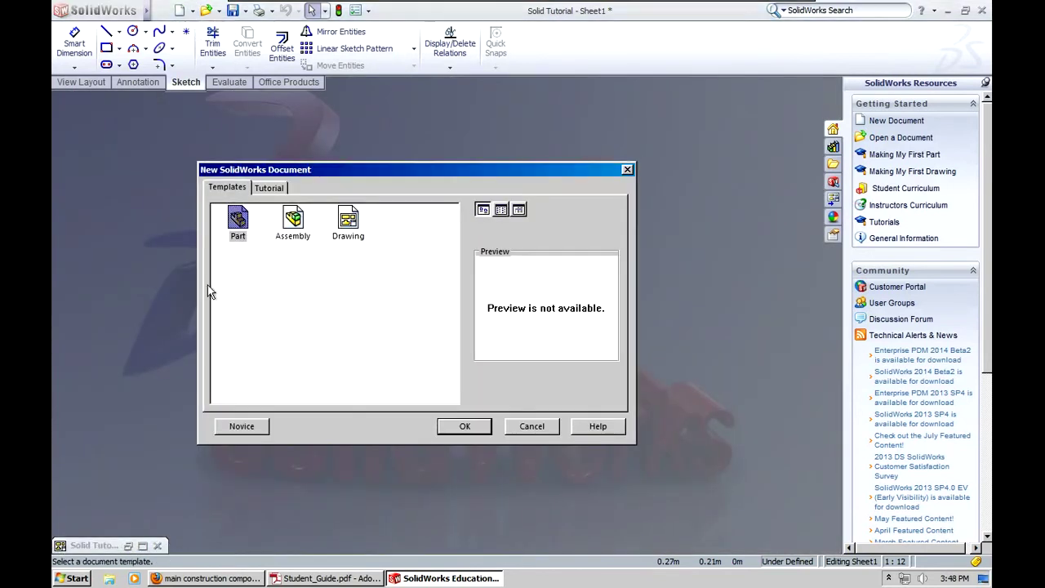
{"action": "left_click", "coordinate": [464, 426]}
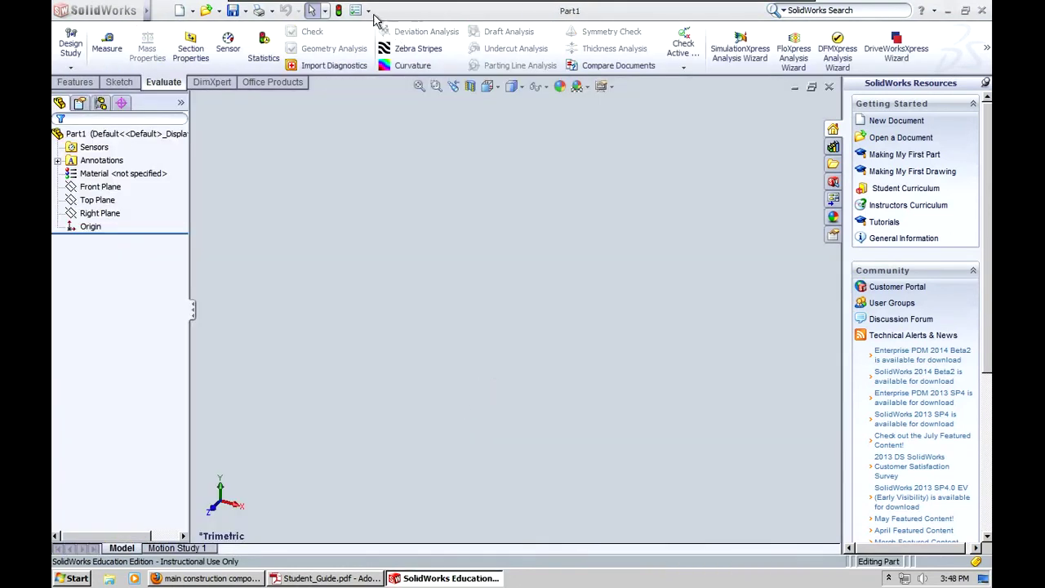
- Set the part's document units to MKS (meter, kilogram, second)
{"action": "left_click", "coordinate": [355, 11]}
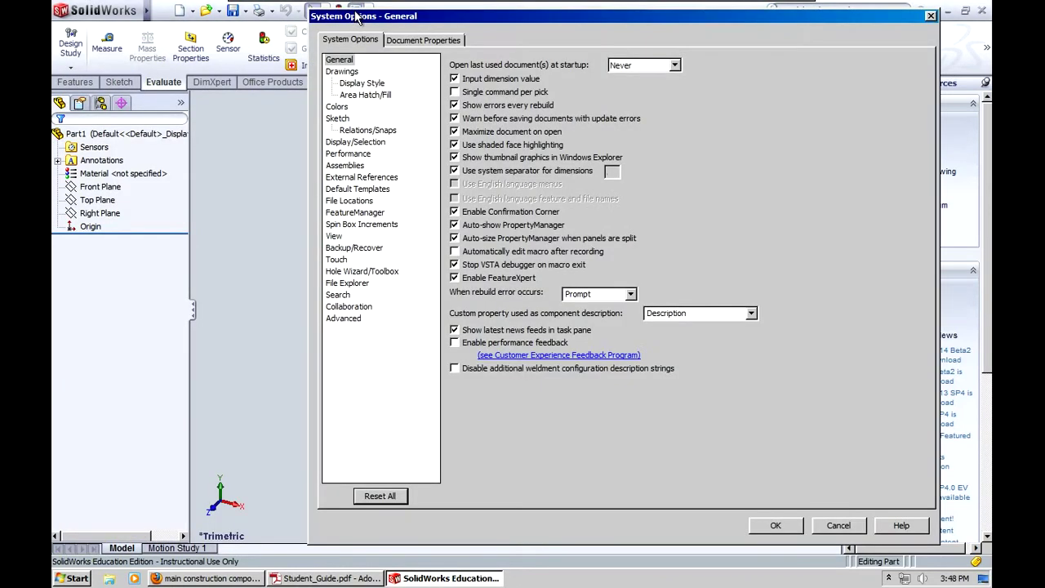
{"action": "left_click", "coordinate": [418, 42]}
{"action": "left_click", "coordinate": [335, 143]}
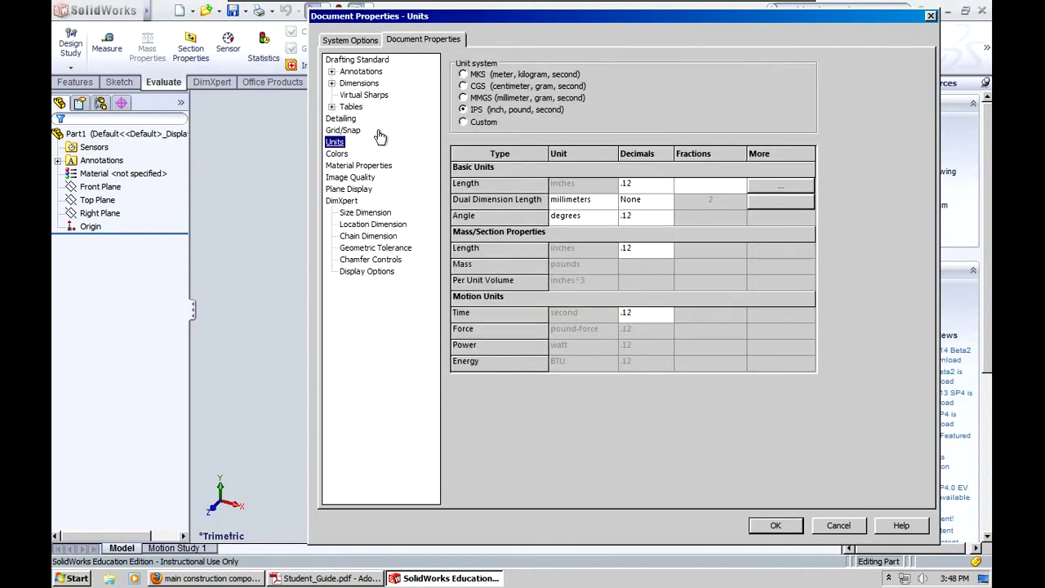
{"action": "left_click", "coordinate": [463, 74]}
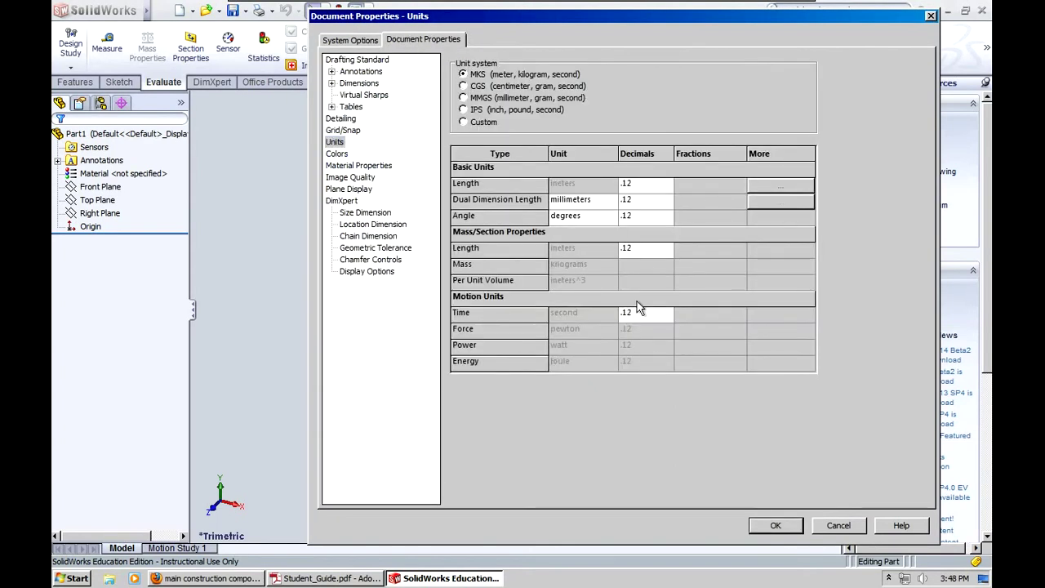
{"action": "left_click", "coordinate": [775, 525]}
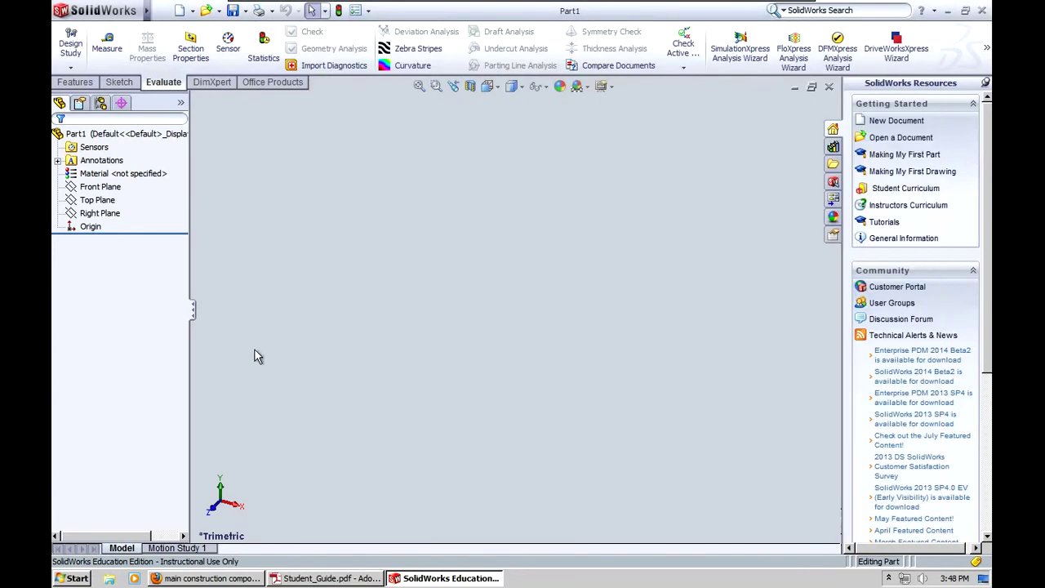
- Start a new sketch on the Front Plane of Part1
{"action": "left_click", "coordinate": [102, 187]}
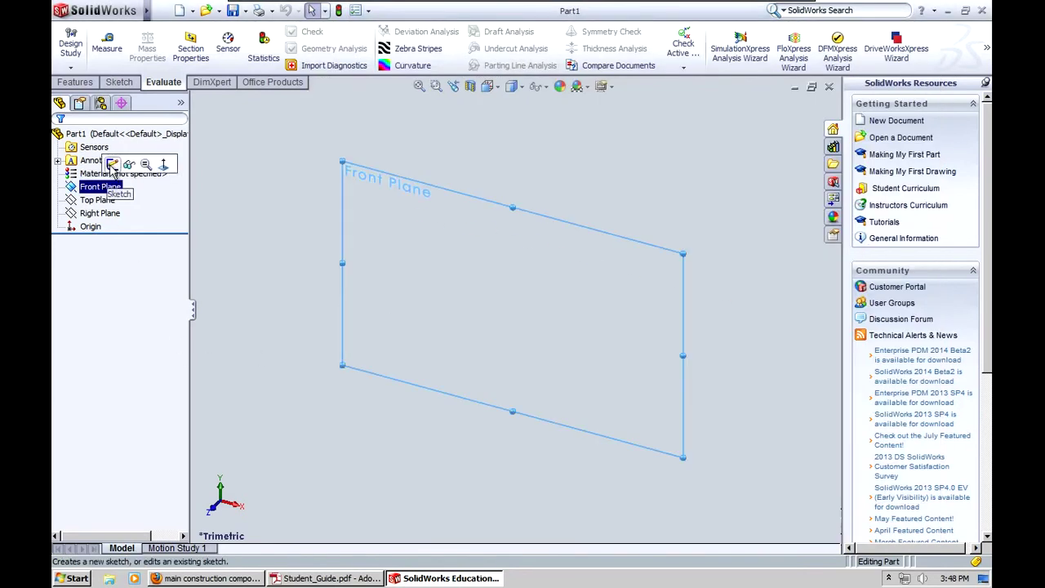
{"action": "left_click", "coordinate": [112, 164]}
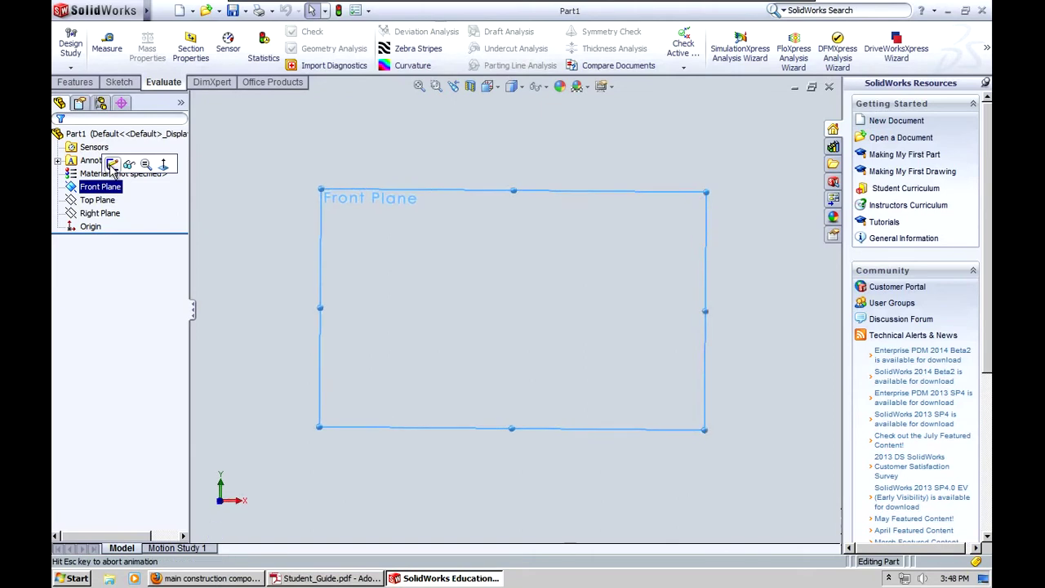
{"action": "left_click", "coordinate": [327, 578]}
{"action": "left_click", "coordinate": [330, 578]}
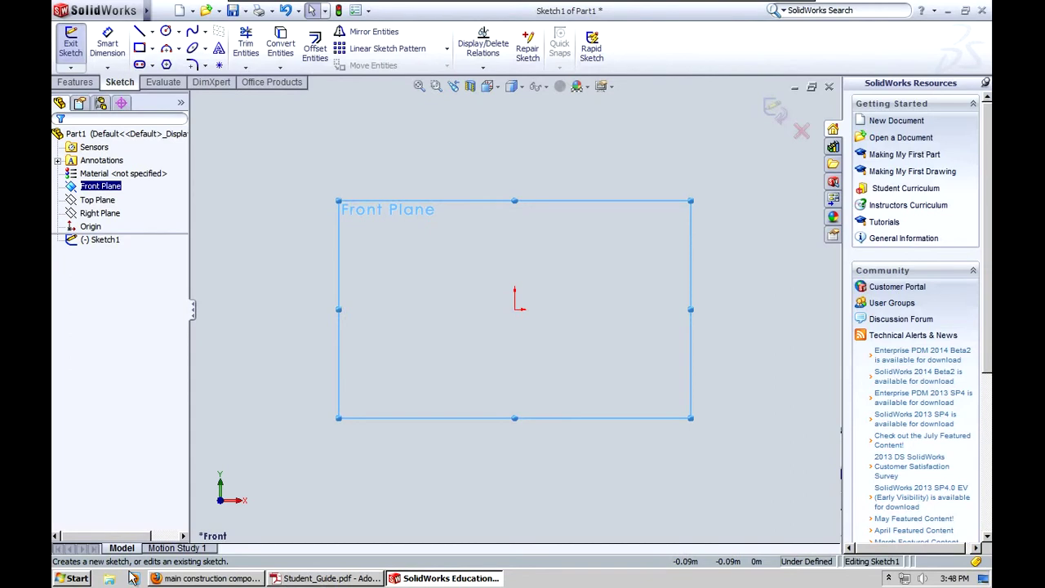
- Consult the pin drawing for reference, then return to the Front Plane sketch
{"action": "left_click", "coordinate": [795, 86]}
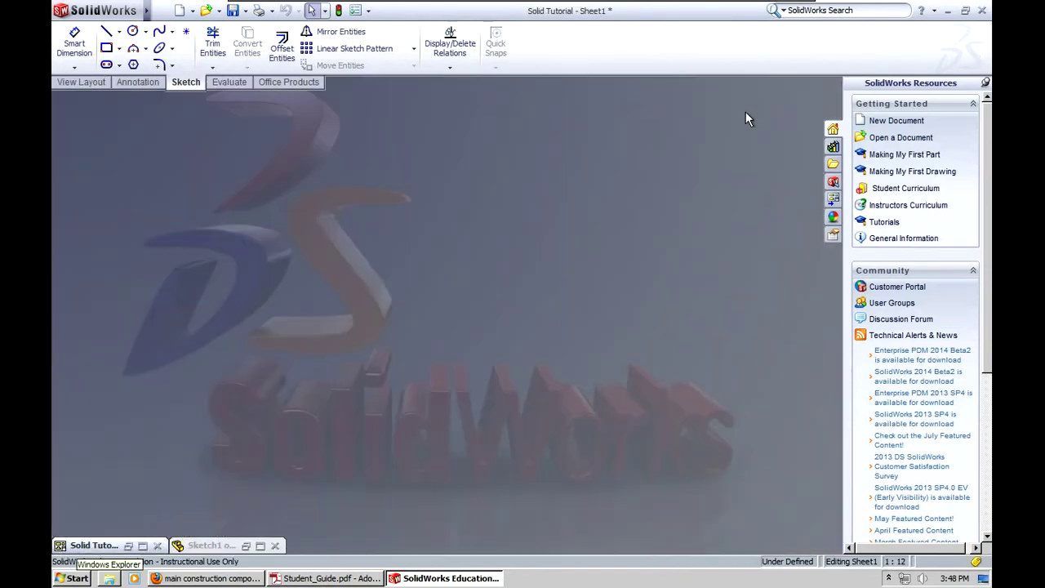
{"action": "left_click", "coordinate": [128, 546]}
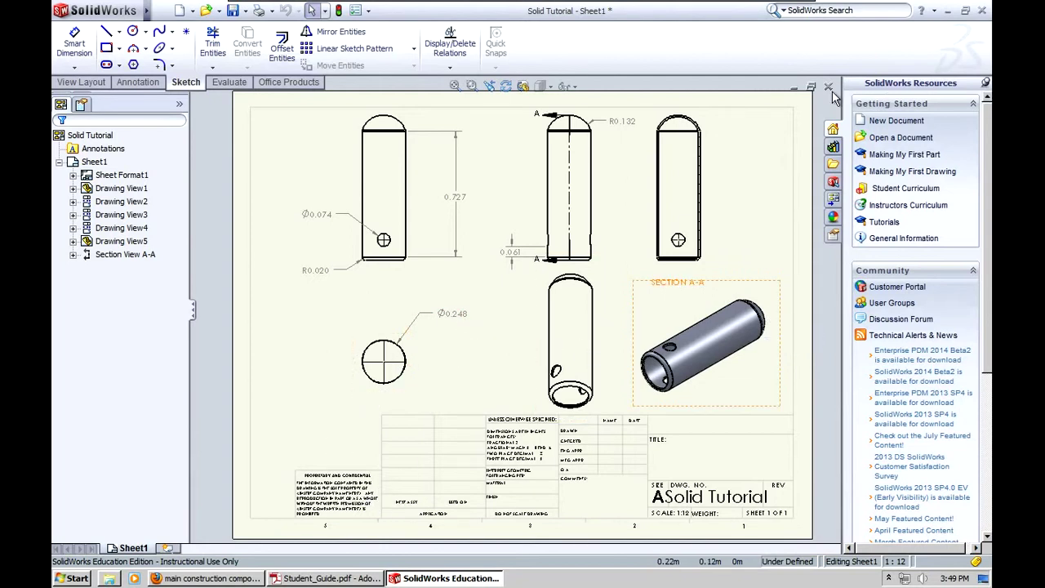
{"action": "left_click", "coordinate": [794, 88]}
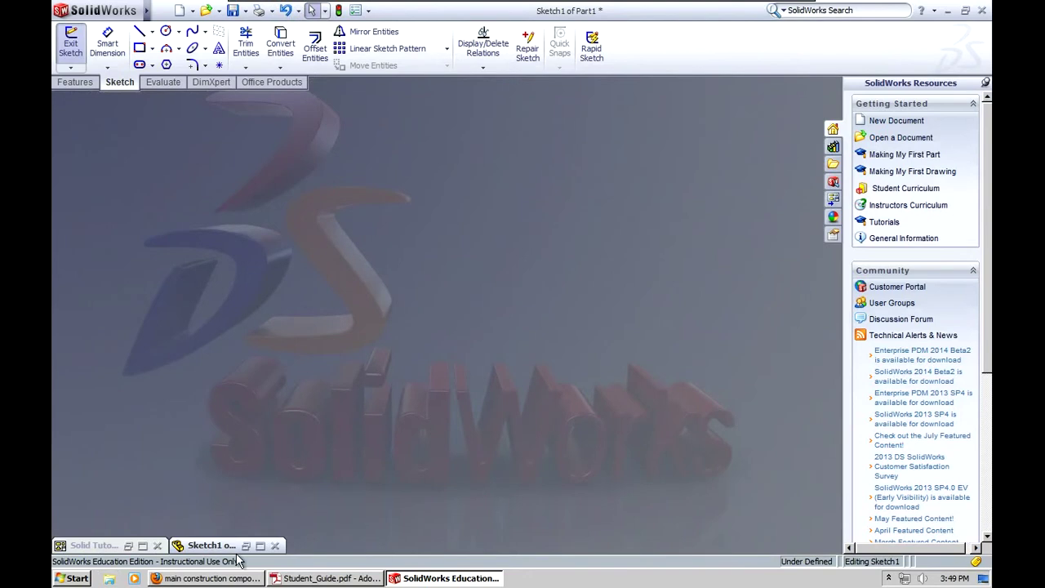
{"action": "left_click", "coordinate": [244, 545]}
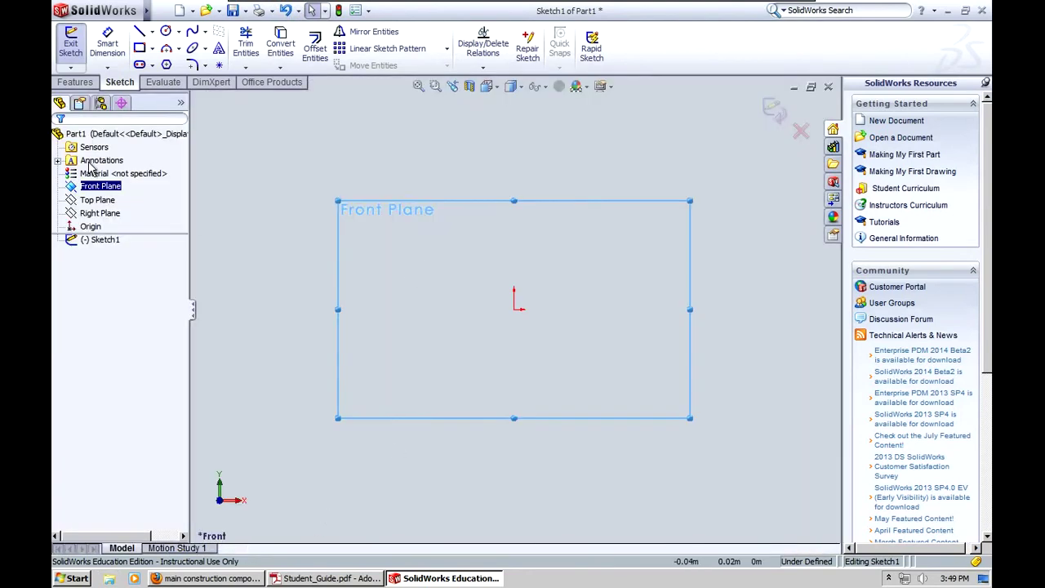
- Draw a circle centred on the origin and dimension its diameter to 0.248 m
{"action": "left_click", "coordinate": [166, 31]}
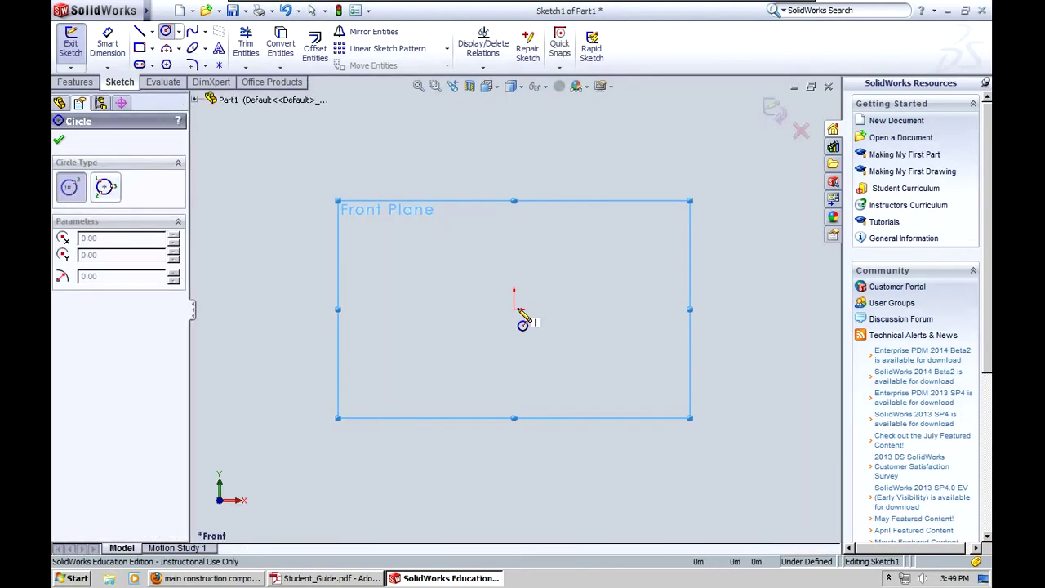
{"action": "left_click_drag", "start_coordinate": [514, 308], "coordinate": [553, 348]}
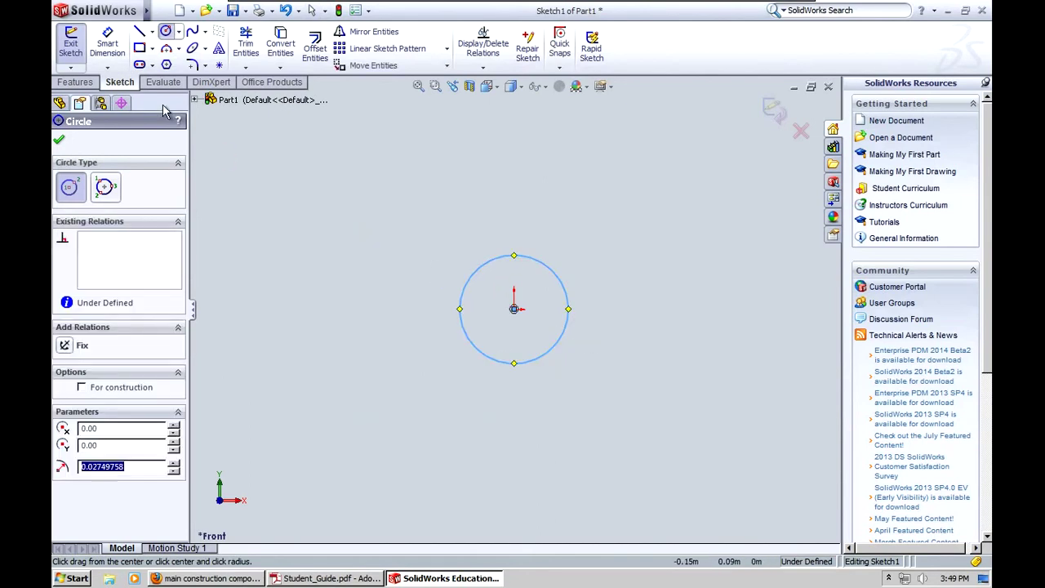
{"action": "left_click", "coordinate": [107, 36]}
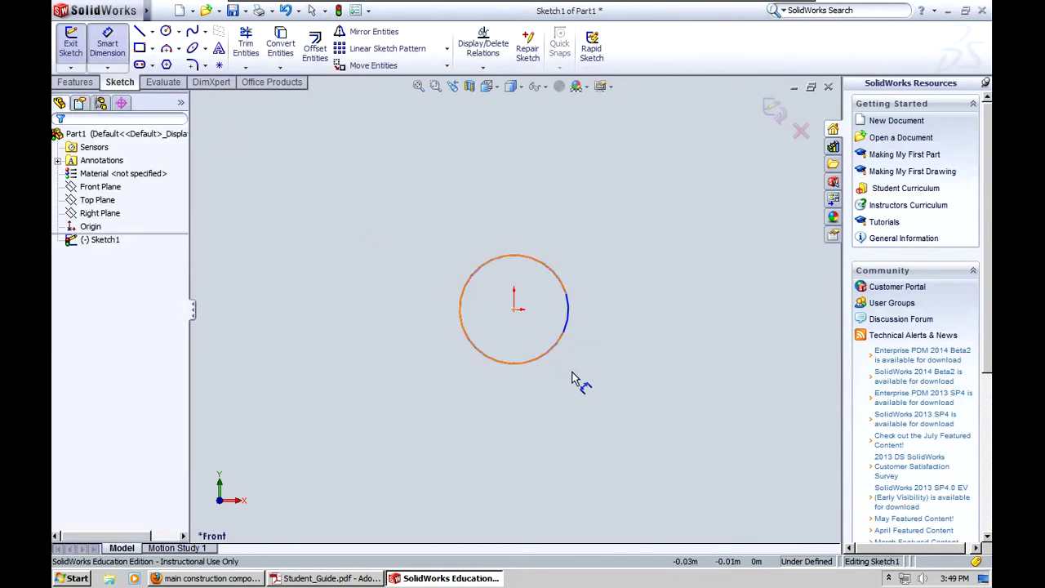
{"action": "left_click", "coordinate": [564, 283]}
{"action": "left_click", "coordinate": [584, 261]}
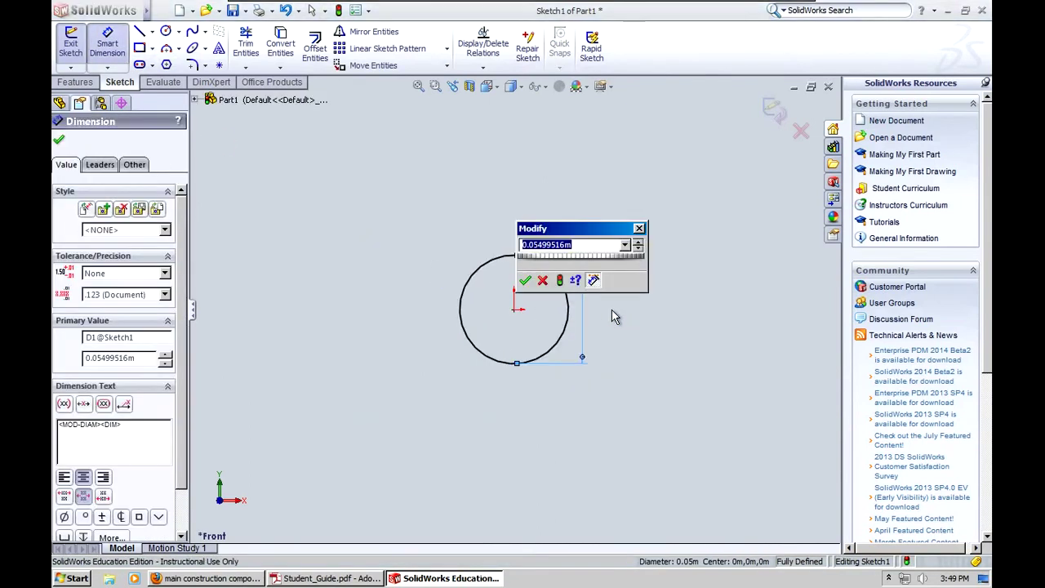
{"action": "type", "text": ".248"}
{"action": "key", "text": "Return"}
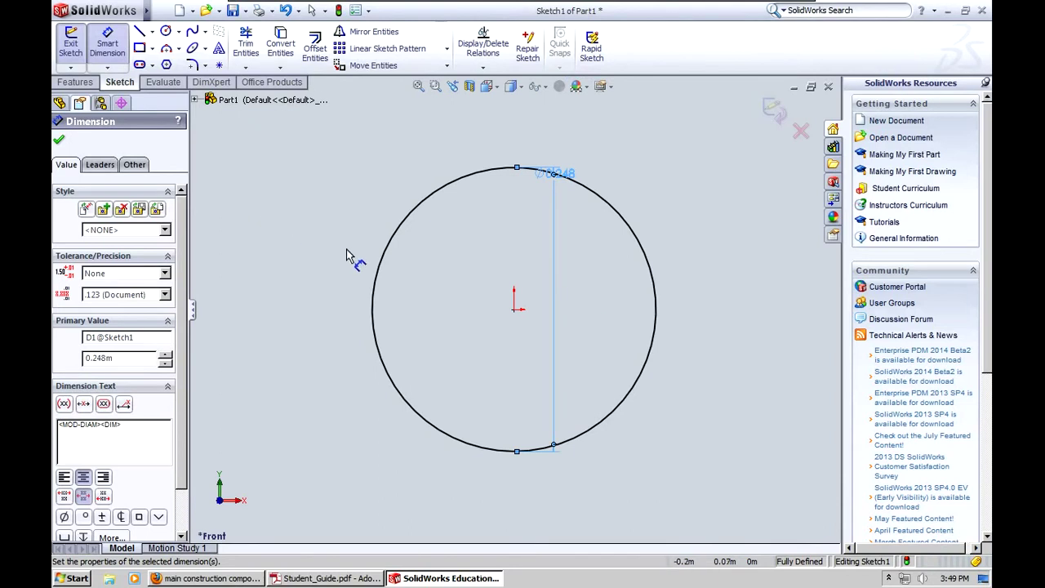
- Reposition the Ø0.248 dimension label and finish the dimension
{"action": "scroll", "coordinate": [356, 256], "scroll_direction": "down", "scroll_amount": 3}
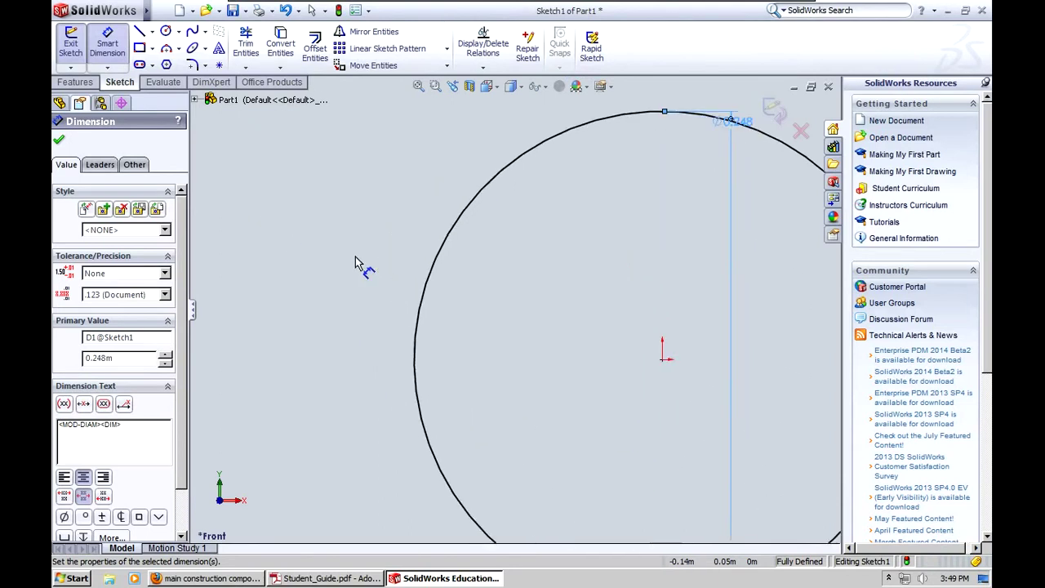
{"action": "scroll", "coordinate": [360, 261], "scroll_direction": "up", "scroll_amount": 1}
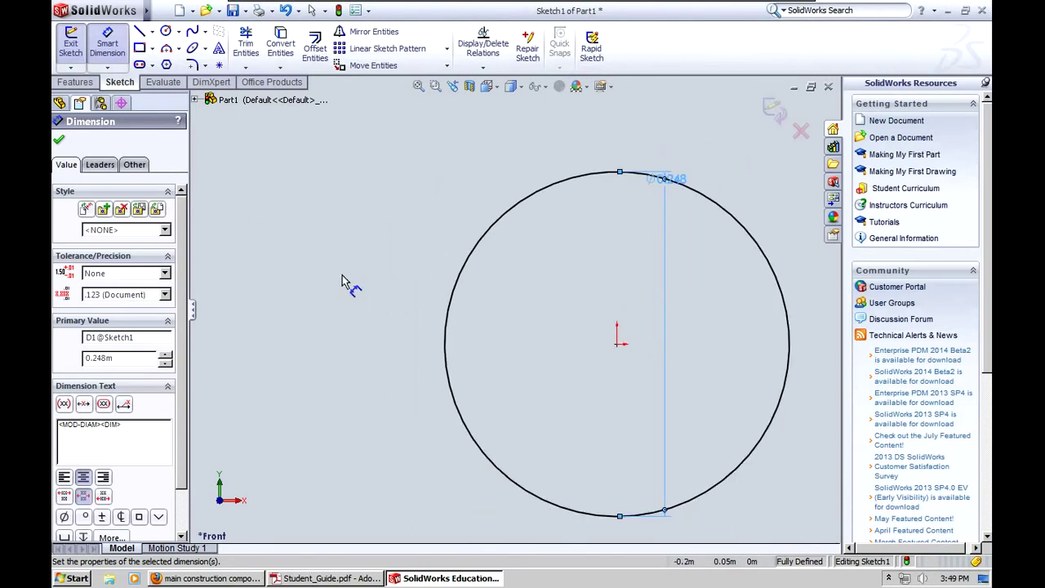
{"action": "mouse_move", "coordinate": [345, 283]}
{"action": "middle_mouse_down"}
{"action": "mouse_move", "coordinate": [303, 283]}
{"action": "mouse_move", "coordinate": [350, 275]}
{"action": "mouse_move", "coordinate": [341, 285]}
{"action": "mouse_move", "coordinate": [362, 262]}
{"action": "mouse_move", "coordinate": [345, 274]}
{"action": "middle_mouse_up"}
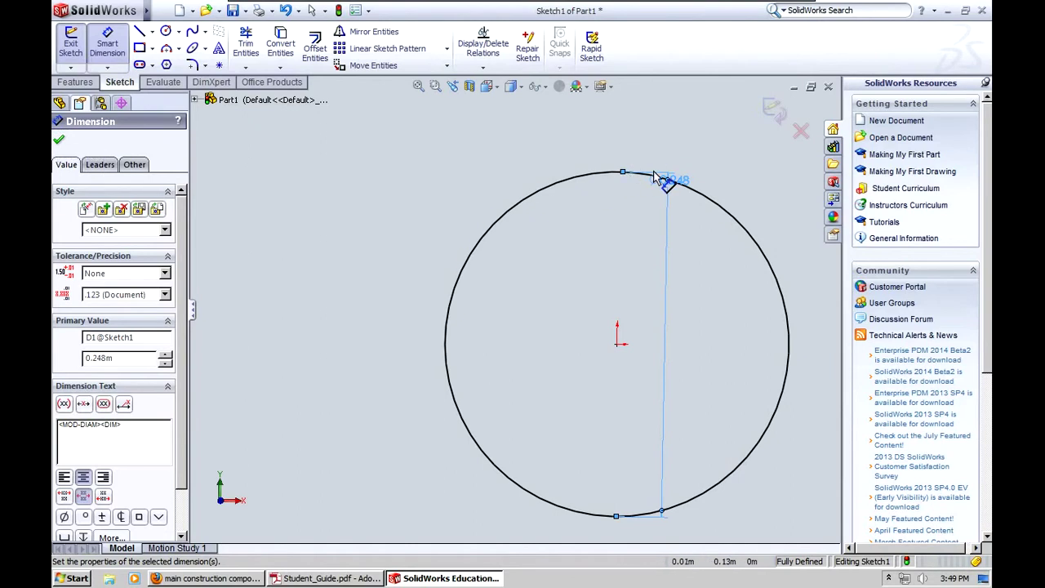
{"action": "left_click_drag", "start_coordinate": [666, 174], "coordinate": [361, 296]}
{"action": "left_click", "coordinate": [59, 139]}
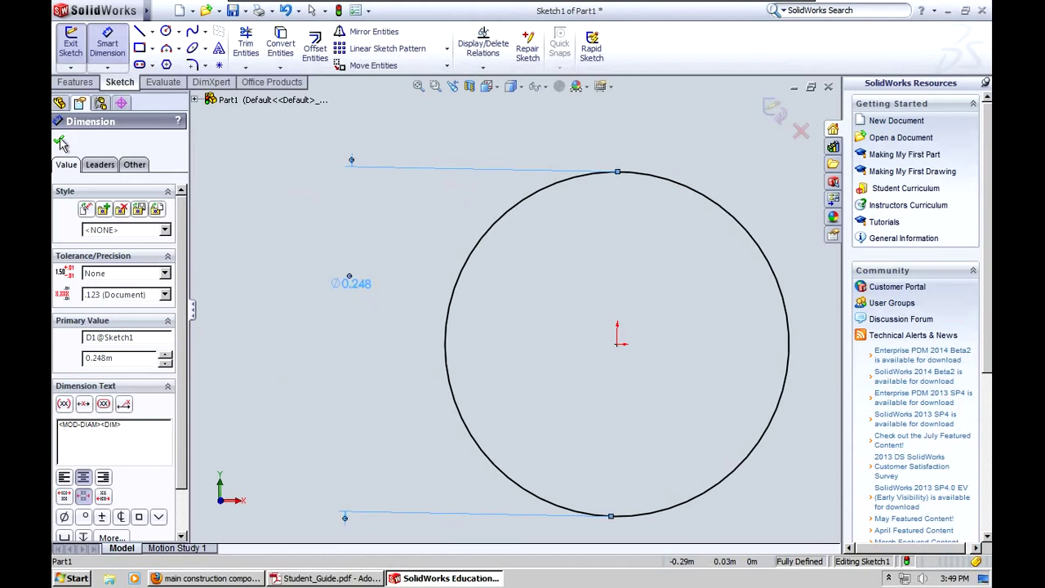
- Exit Sketch1, then check the drawing's 0.727 length before returning to the part
{"action": "left_click", "coordinate": [71, 43]}
{"action": "left_click", "coordinate": [74, 84]}
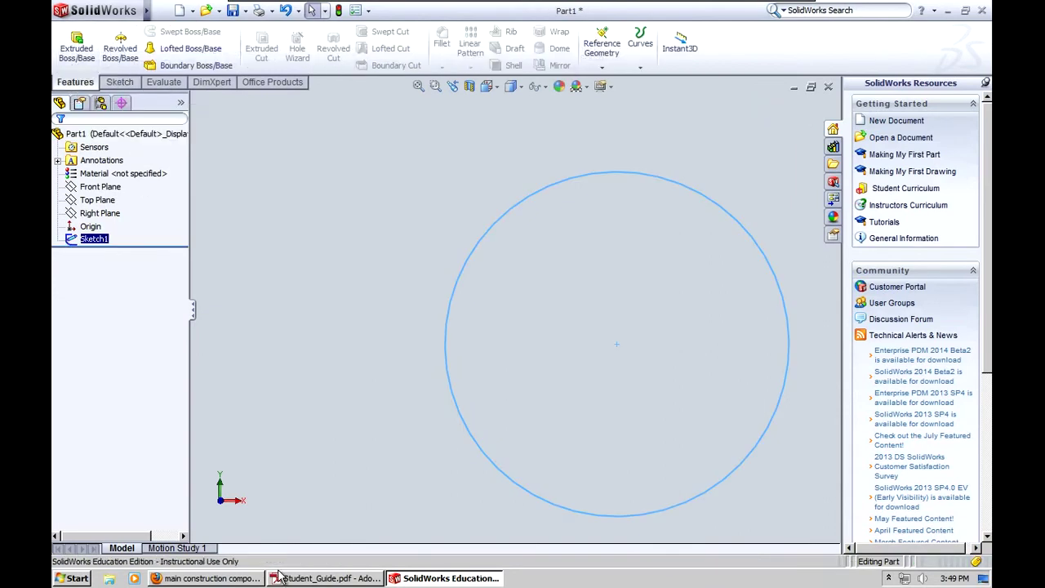
{"action": "left_click", "coordinate": [792, 89]}
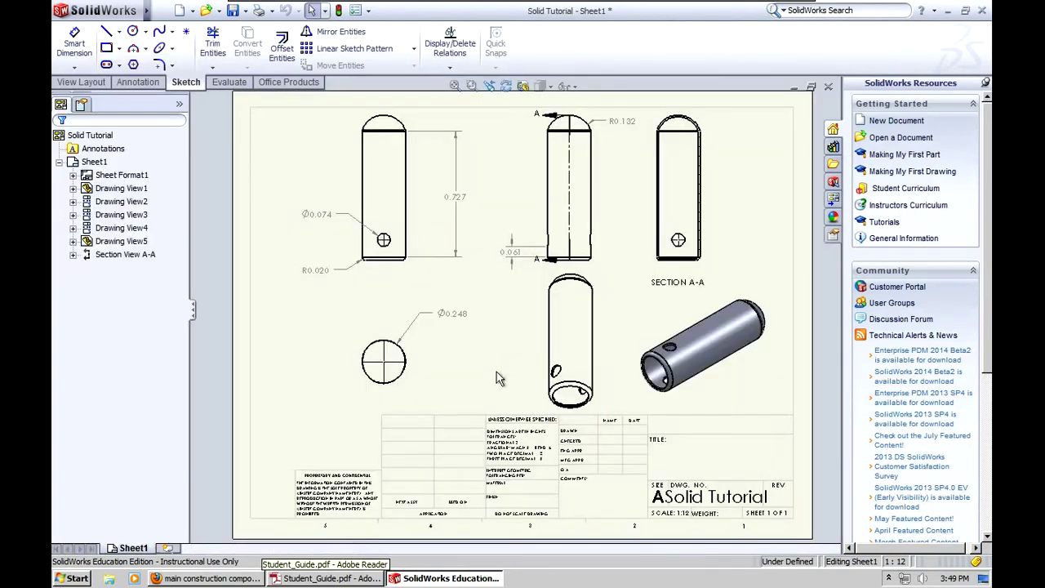
{"action": "left_click", "coordinate": [128, 546]}
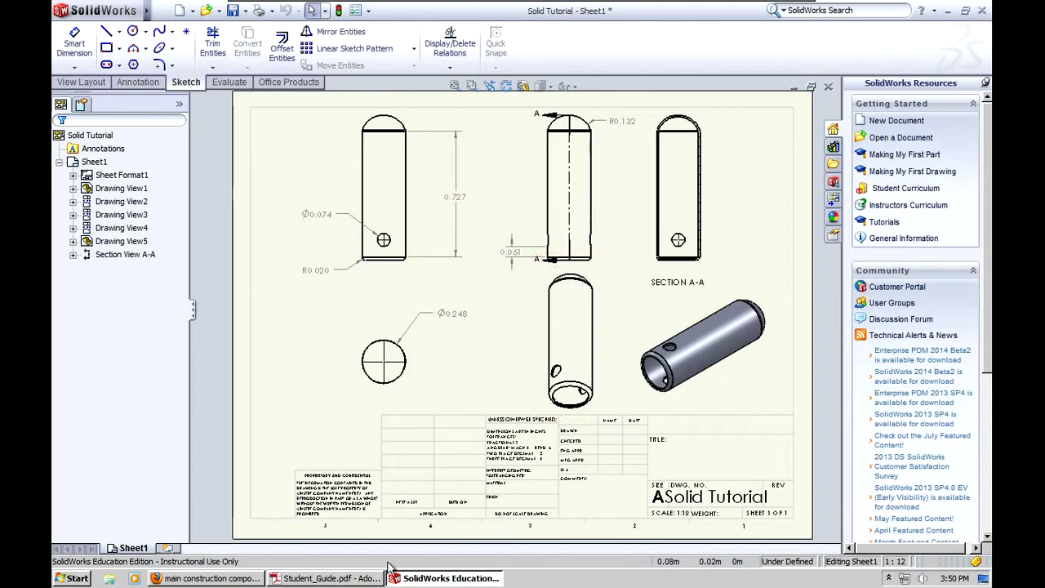
{"action": "left_click", "coordinate": [793, 87]}
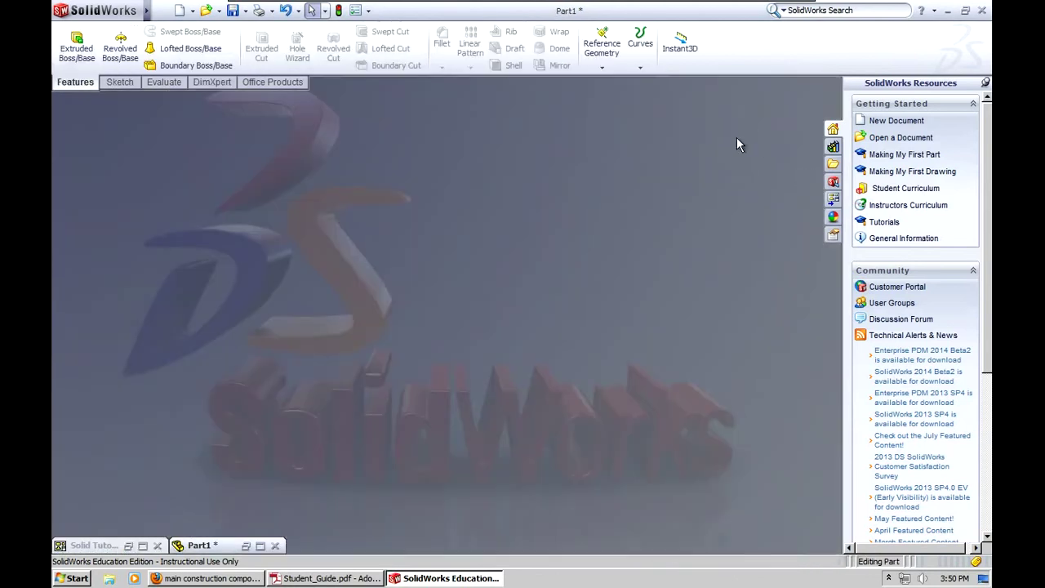
{"action": "left_click", "coordinate": [248, 546]}
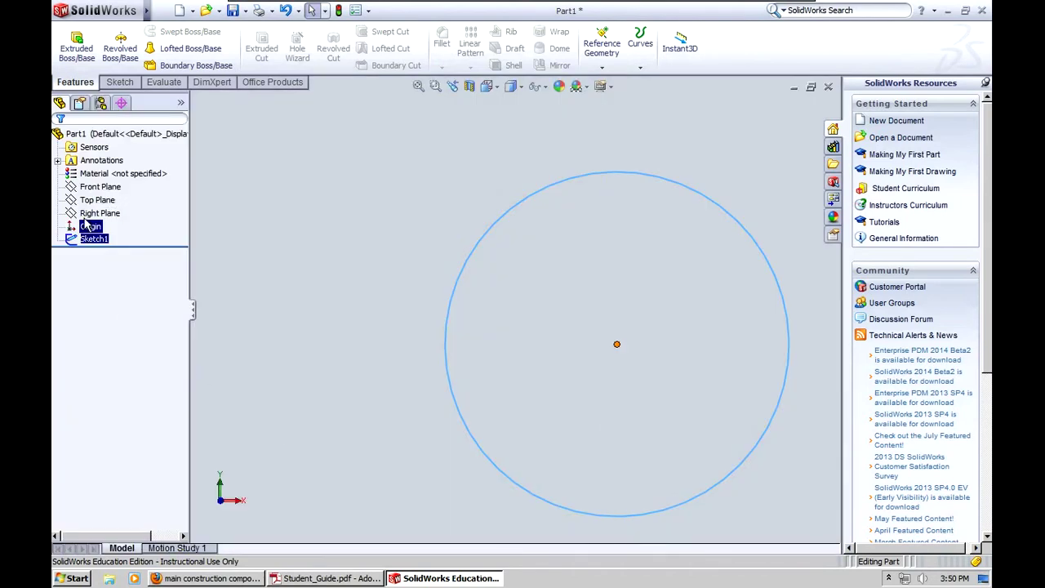
- Boss-extrude the 0.248 m circle Blind 0.75 m into a solid cylinder
{"action": "left_click", "coordinate": [83, 59]}
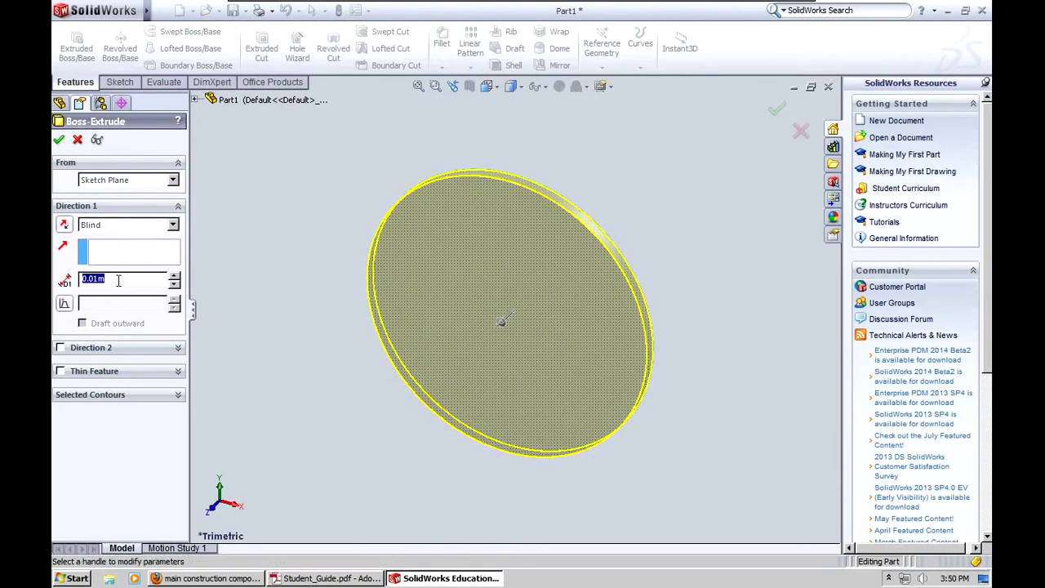
{"action": "type", "text": "1"}
{"action": "type", "text": "75"}
{"action": "left_click", "coordinate": [64, 162]}
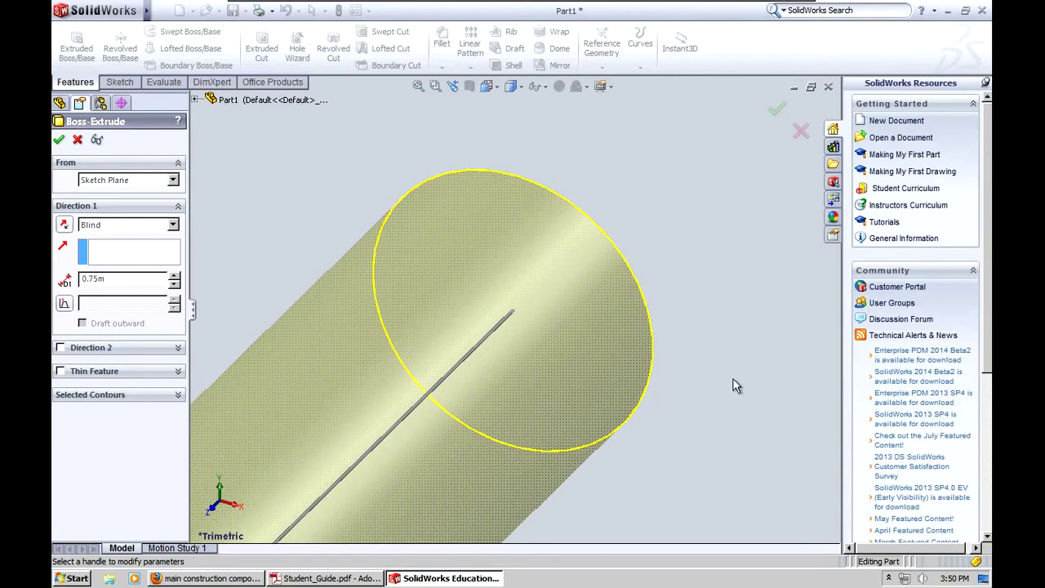
{"action": "scroll", "coordinate": [733, 386], "scroll_direction": "down", "scroll_amount": 3}
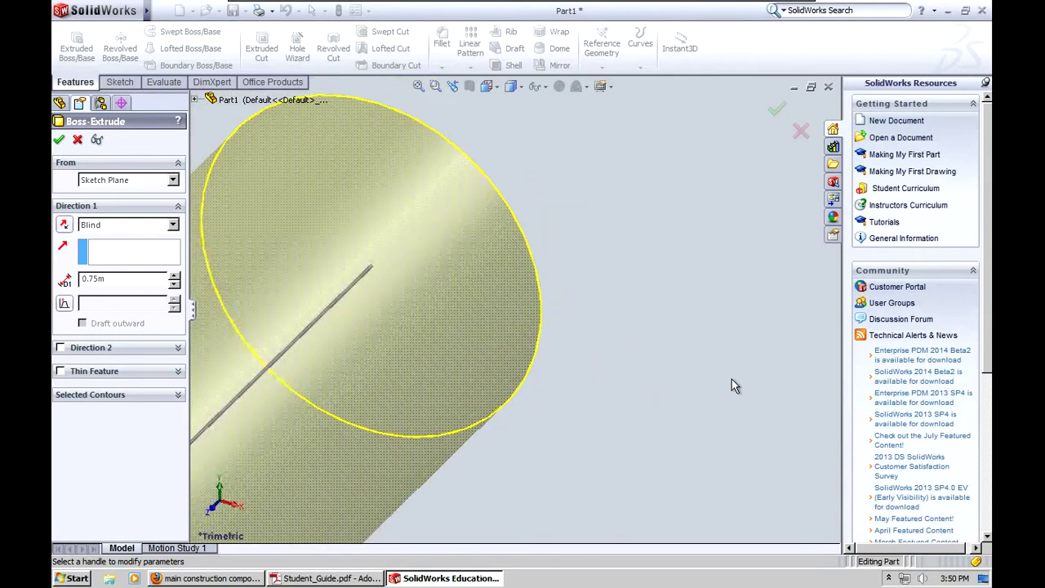
{"action": "scroll", "coordinate": [724, 503], "scroll_direction": "up", "scroll_amount": 5}
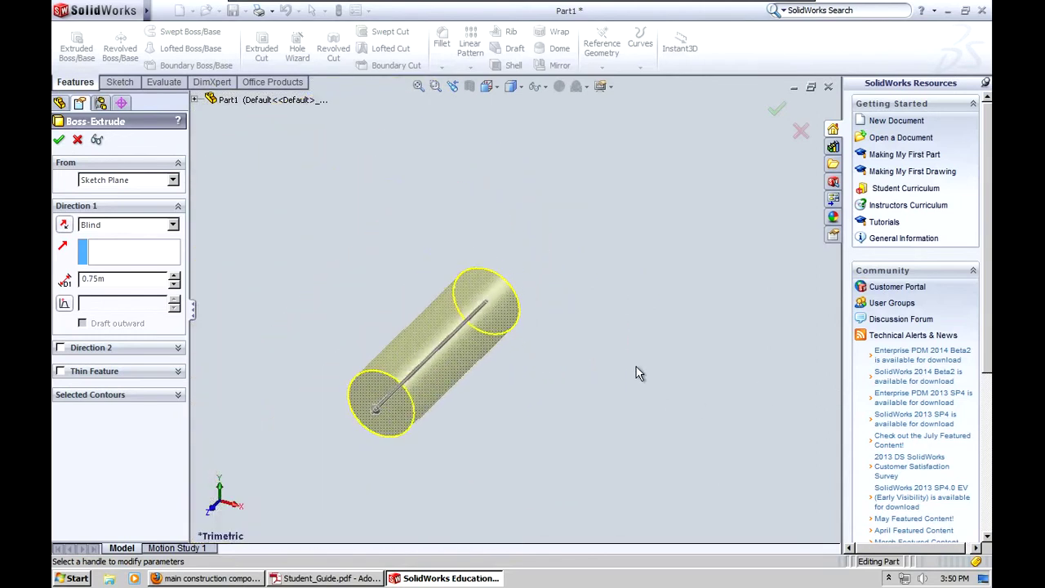
{"action": "scroll", "coordinate": [636, 368], "scroll_direction": "down", "scroll_amount": 1}
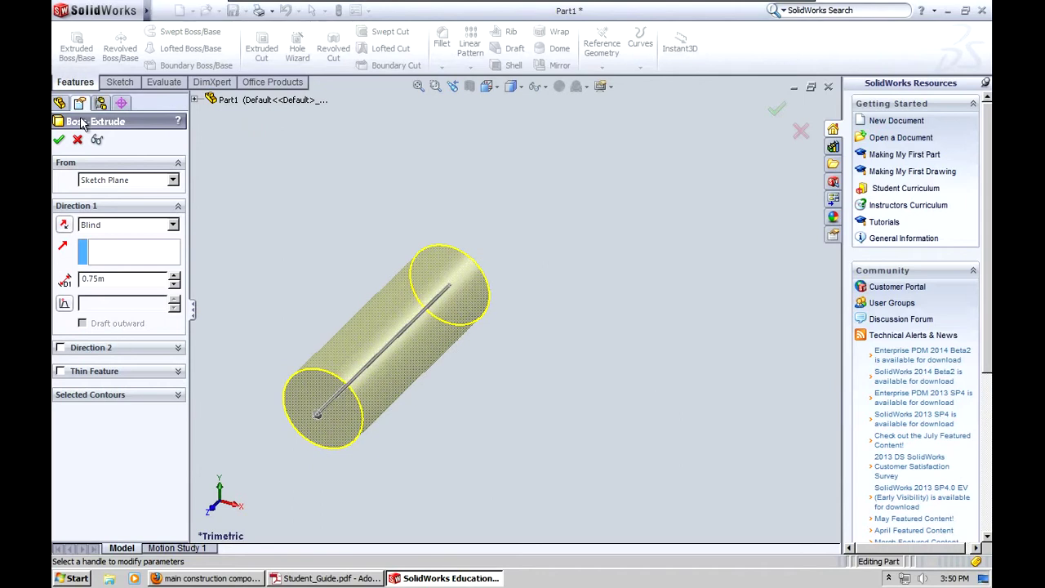
{"action": "left_click", "coordinate": [59, 140]}
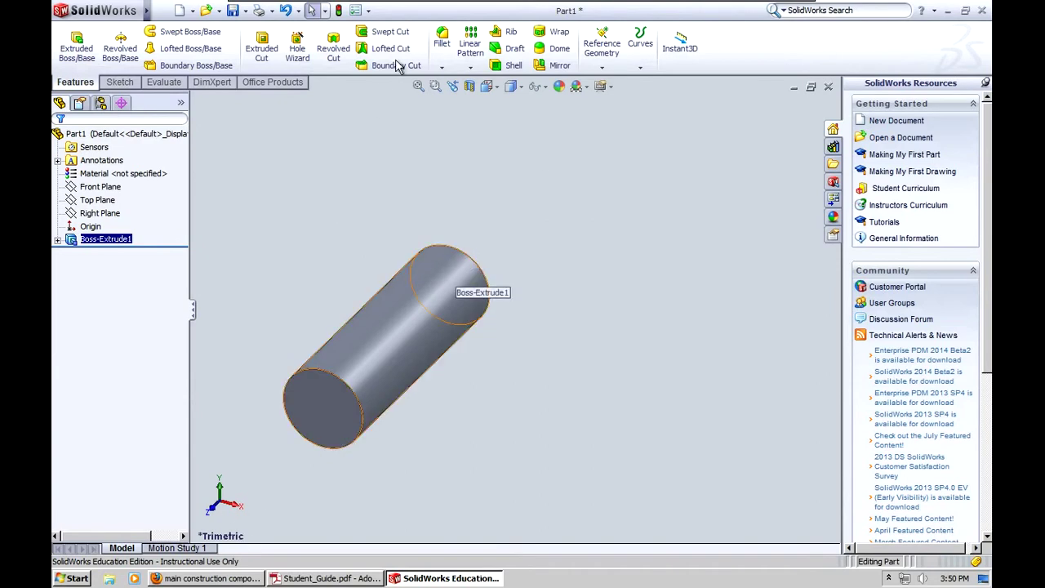
{"action": "middle_click_drag", "start_coordinate": [522, 347], "coordinate": [475, 397]}
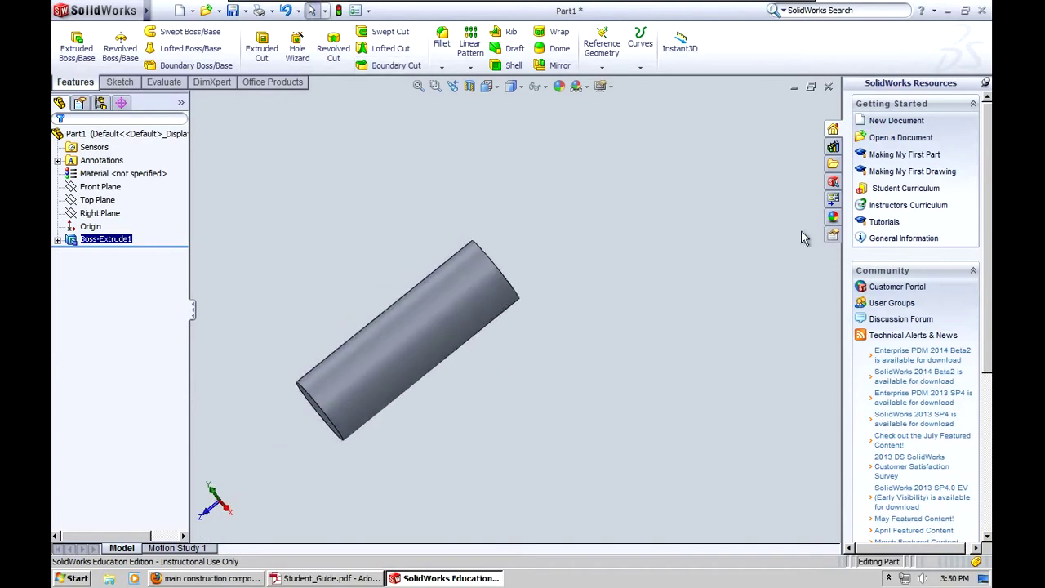
{"action": "left_click", "coordinate": [792, 88]}
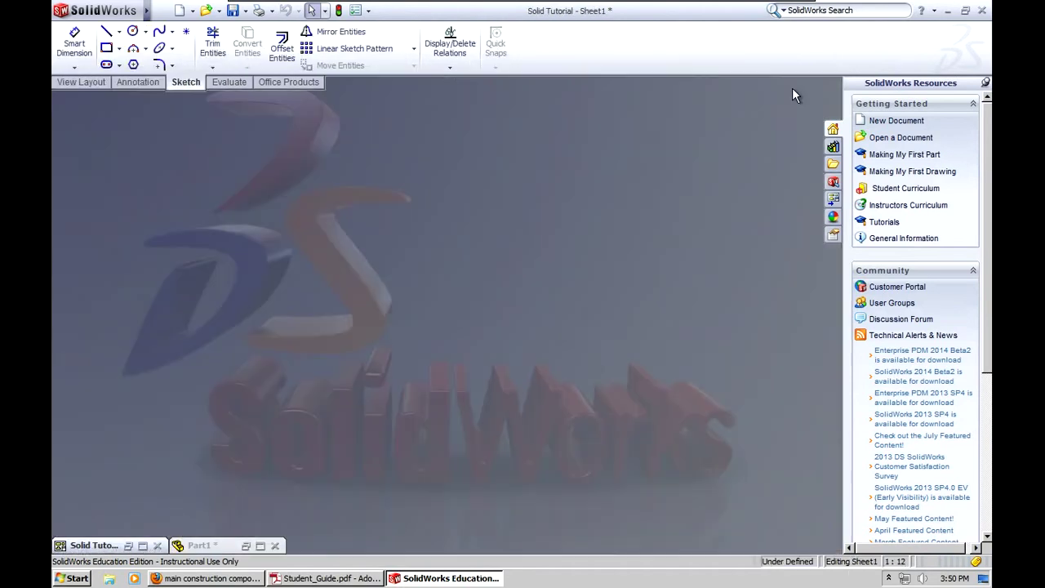
{"action": "left_click", "coordinate": [143, 546]}
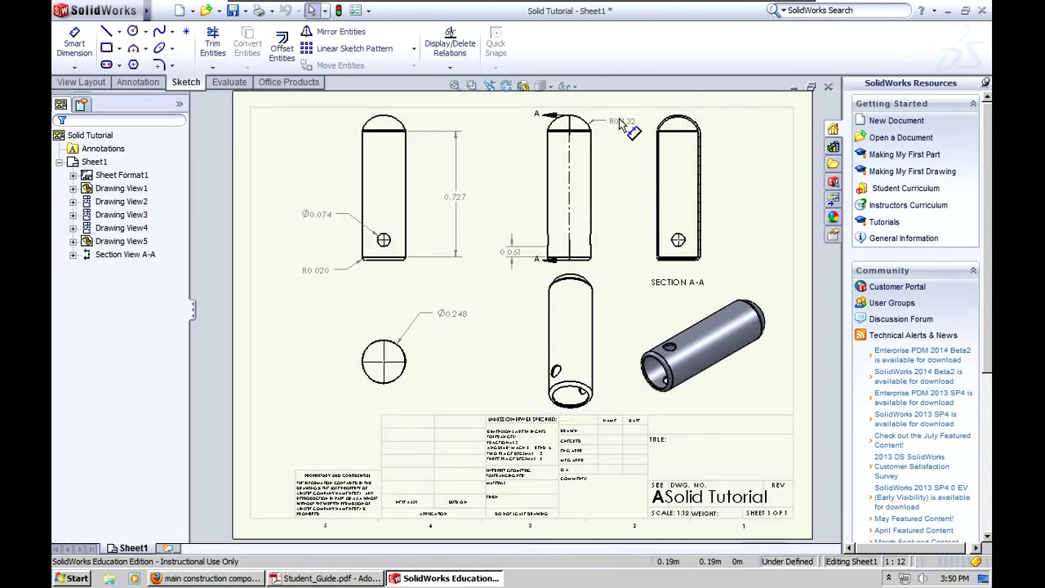
{"action": "left_click", "coordinate": [793, 88]}
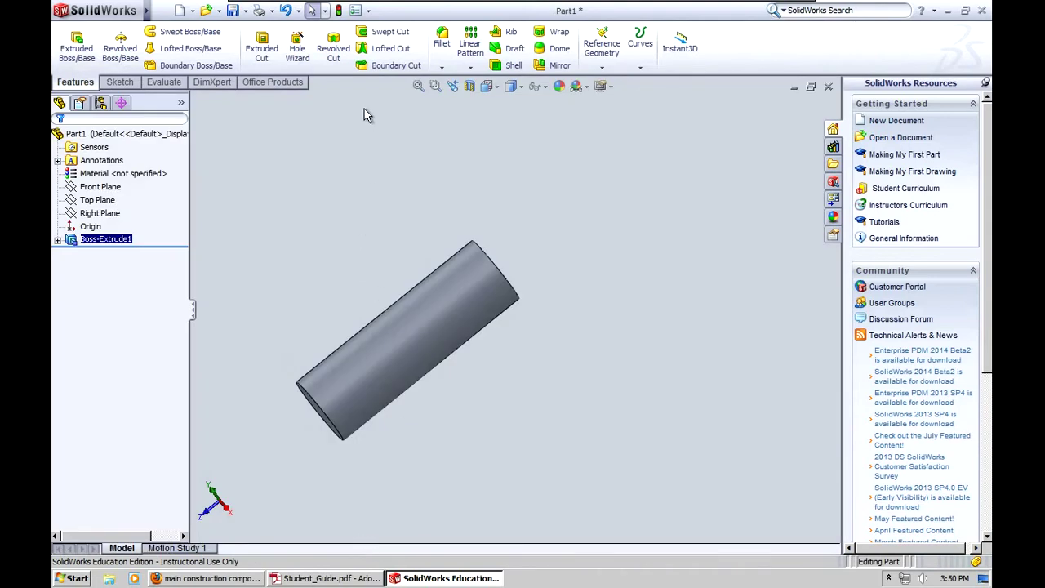
{"action": "middle_click_drag", "start_coordinate": [381, 229], "coordinate": [392, 363]}
- Switch to the Back view and orbit slightly to show the cylinder's end face
{"action": "key", "text": "space"}
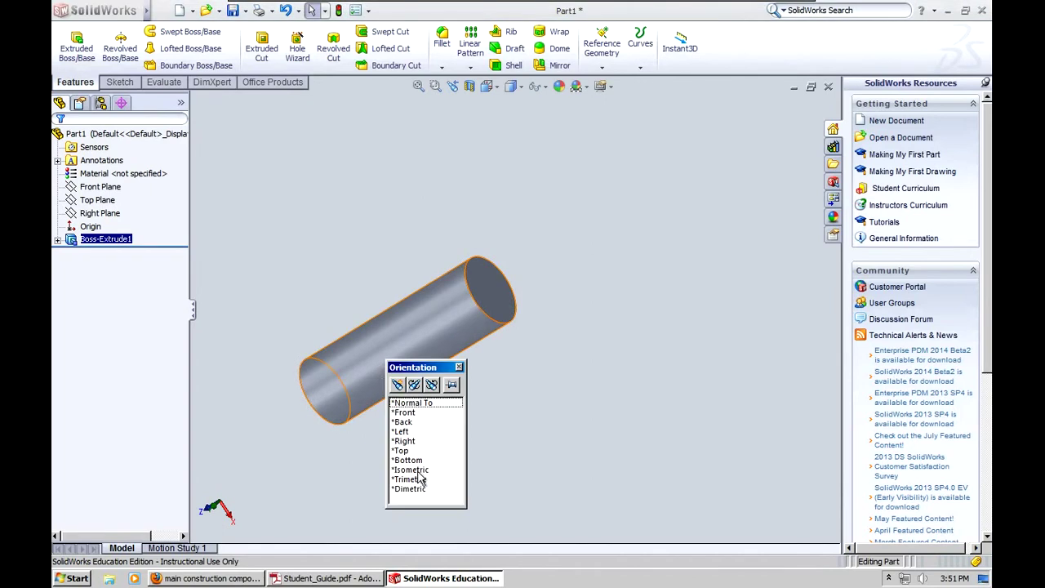
{"action": "left_click_drag", "start_coordinate": [433, 371], "coordinate": [680, 366]}
{"action": "left_click", "coordinate": [663, 464]}
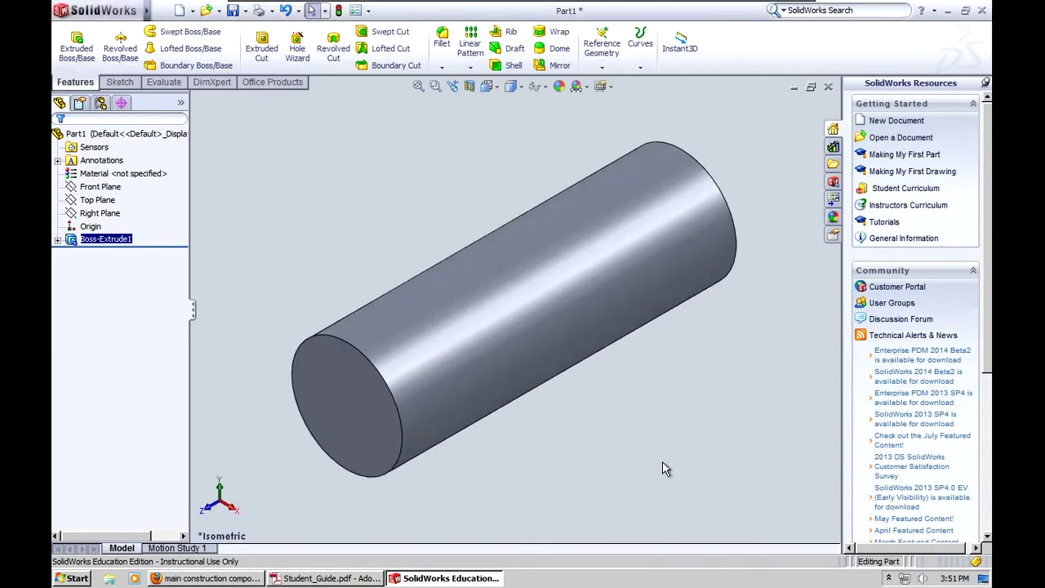
{"action": "key", "text": "space"}
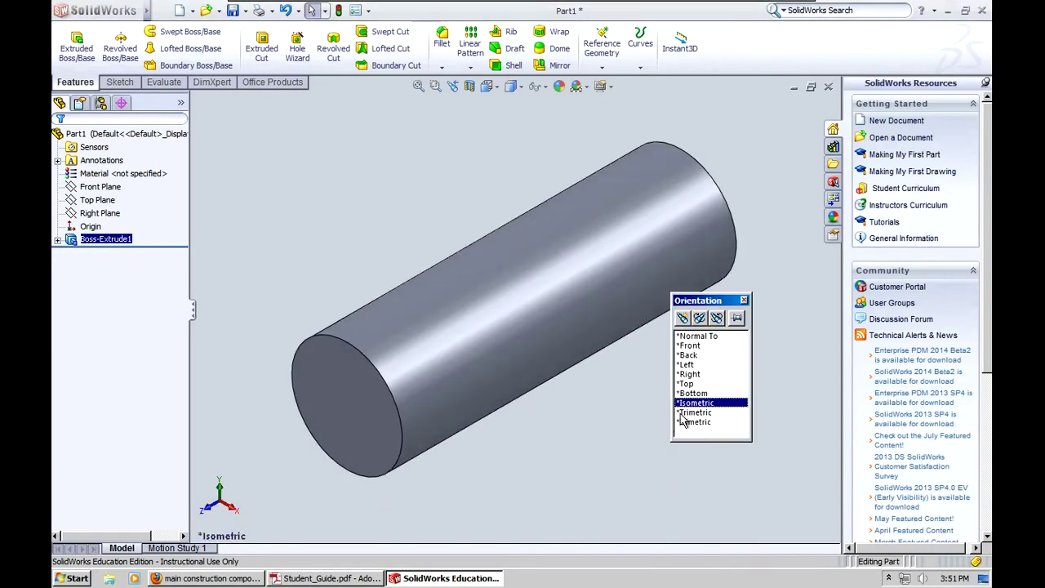
{"action": "left_click", "coordinate": [692, 357]}
{"action": "double_click", "coordinate": [692, 357]}
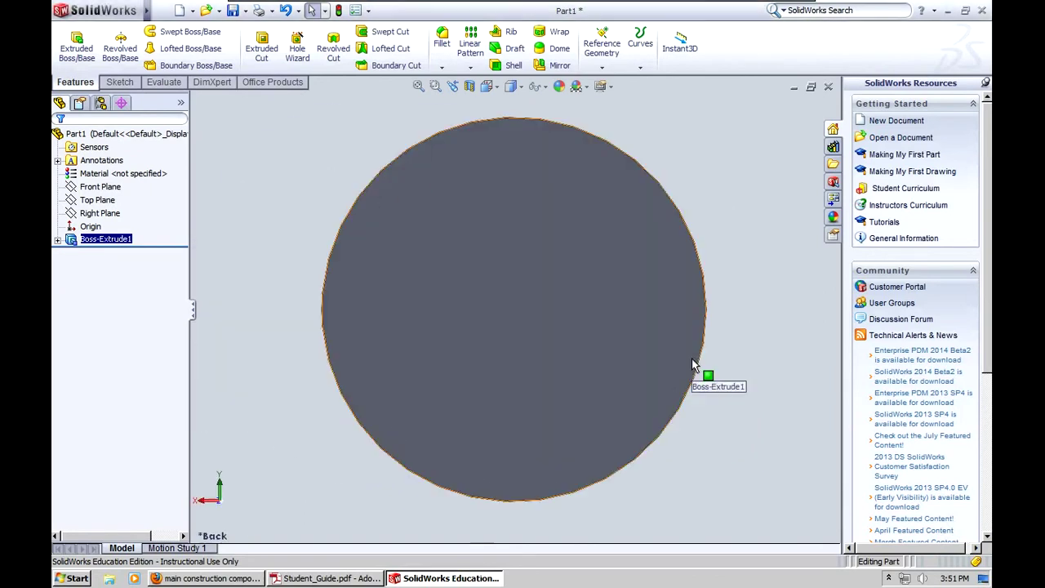
{"action": "middle_click_drag", "start_coordinate": [571, 408], "coordinate": [539, 368]}
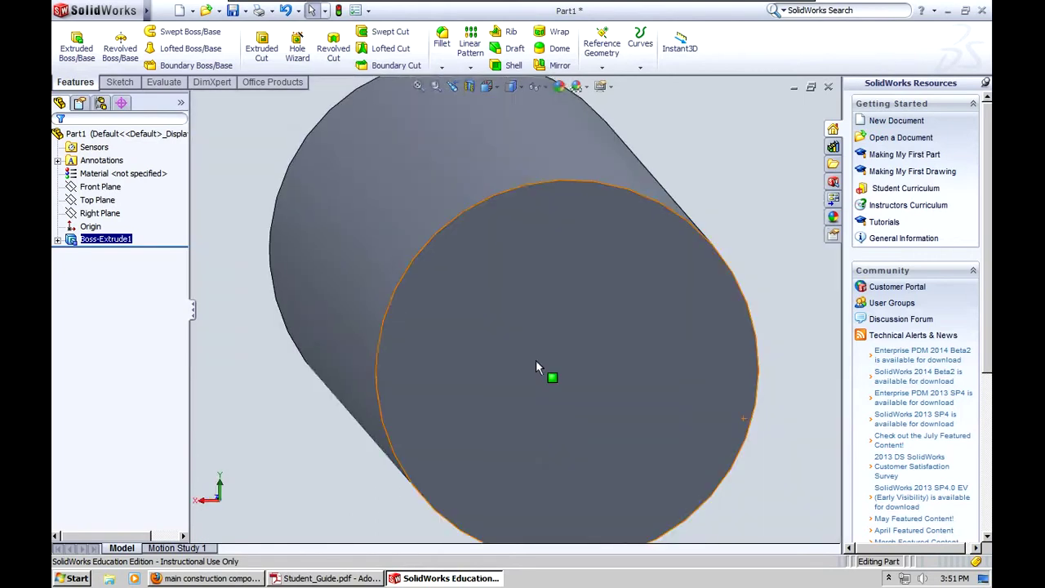
{"action": "left_click", "coordinate": [559, 48]}
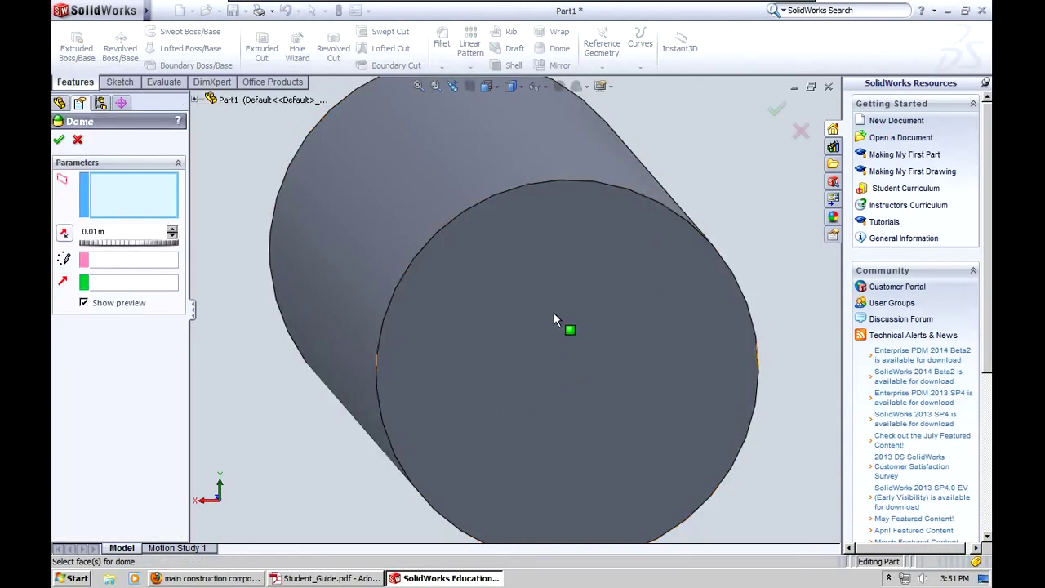
{"action": "left_click", "coordinate": [557, 335]}
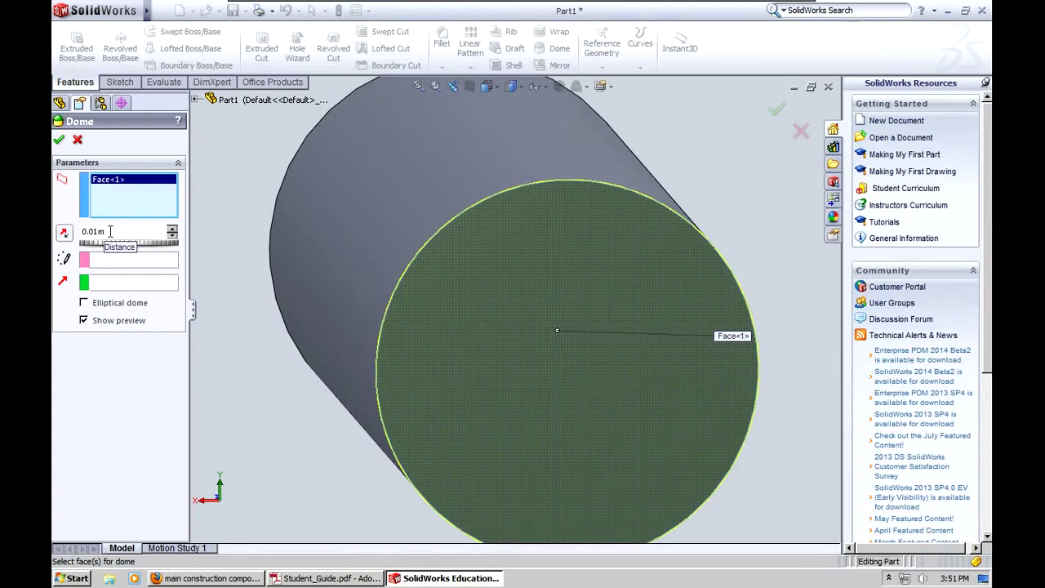
{"action": "left_click", "coordinate": [795, 88]}
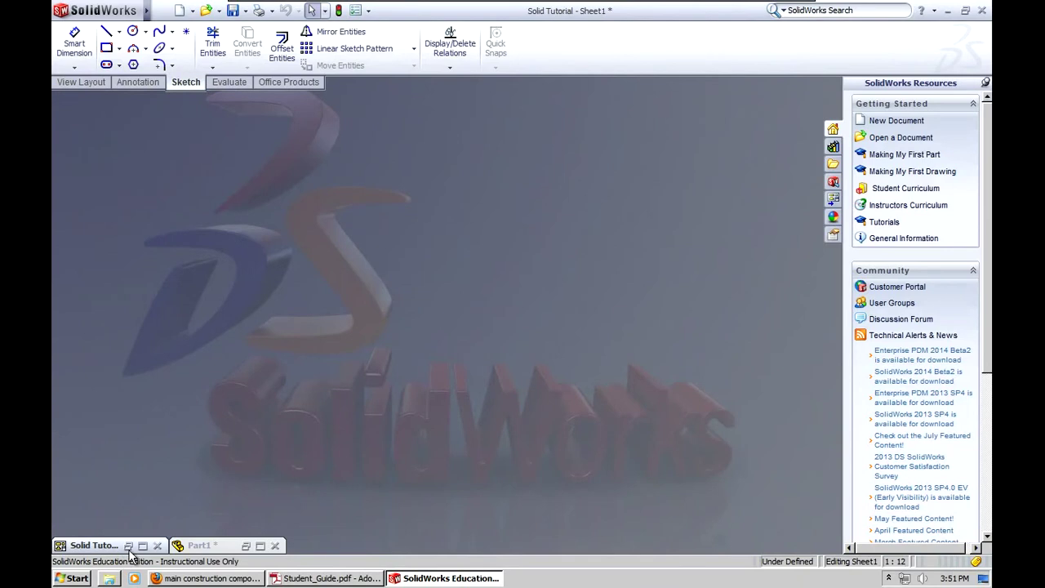
{"action": "left_click", "coordinate": [128, 545]}
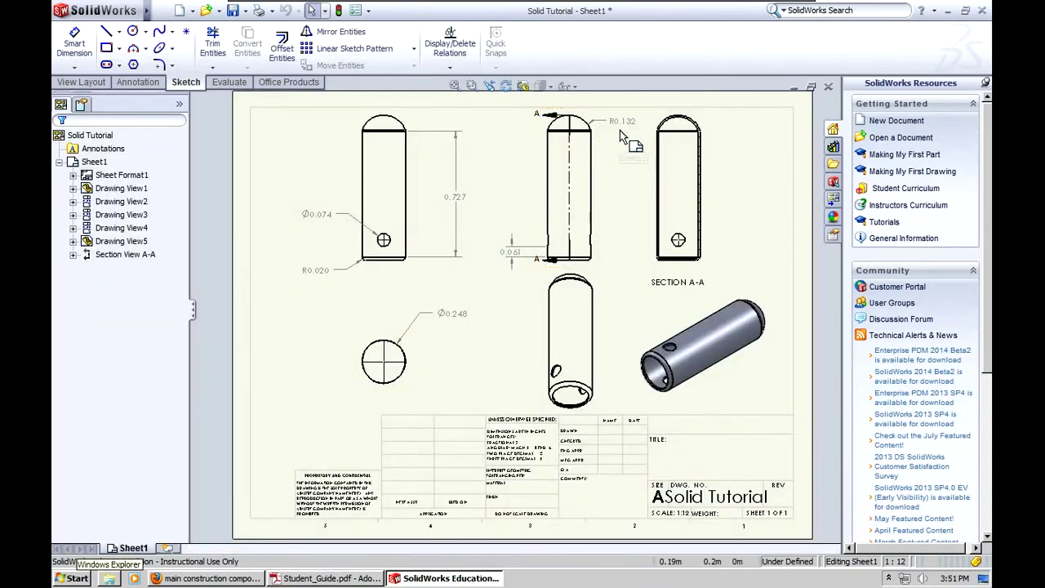
{"action": "left_click", "coordinate": [793, 86]}
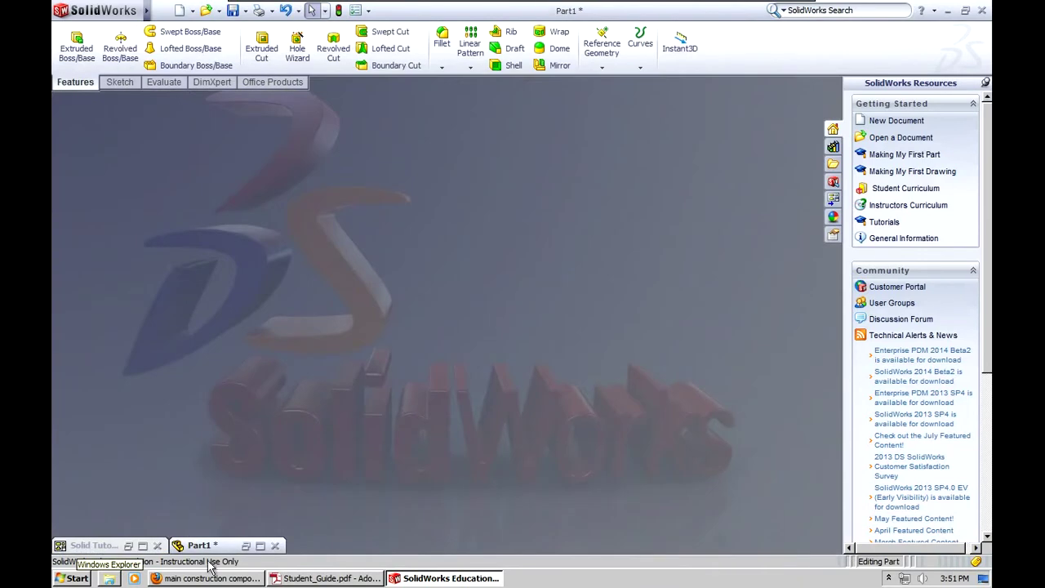
- Add a 0.132 m dome to the cylinder's end face
{"action": "left_click", "coordinate": [246, 545]}
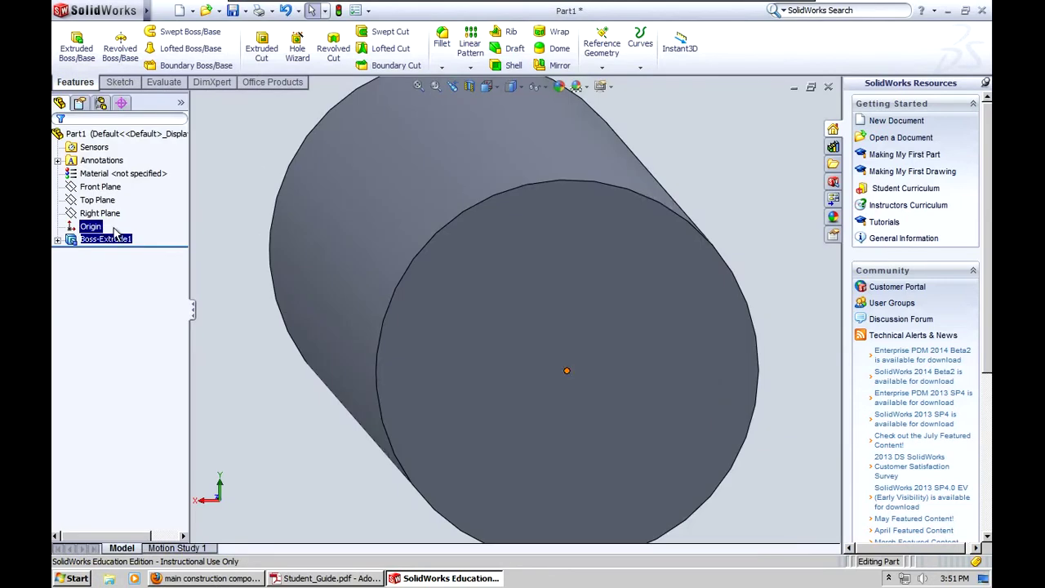
{"action": "left_click", "coordinate": [558, 50]}
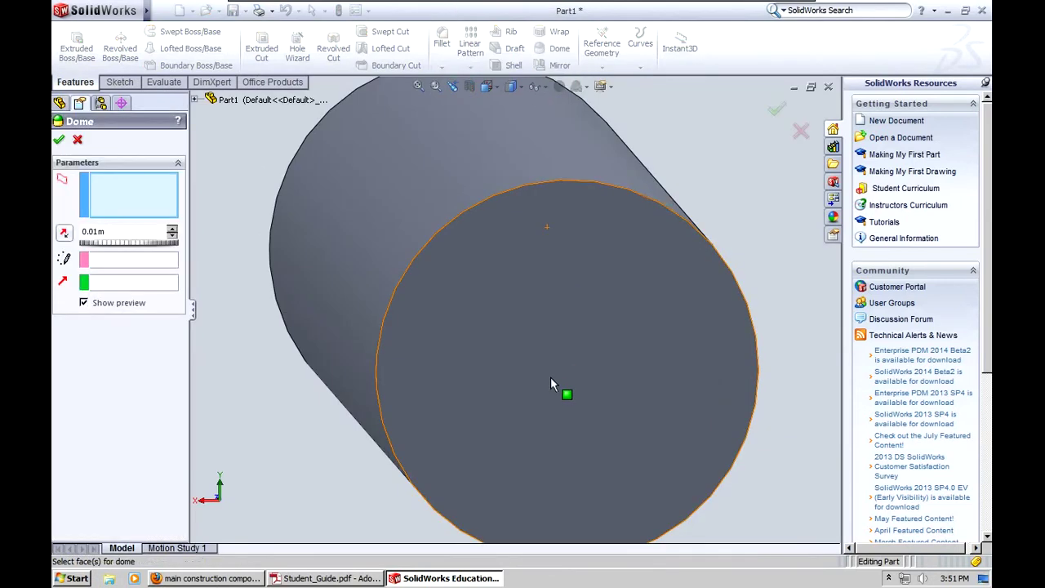
{"action": "left_click", "coordinate": [550, 376]}
{"action": "left_click_drag", "start_coordinate": [116, 232], "coordinate": [56, 232]}
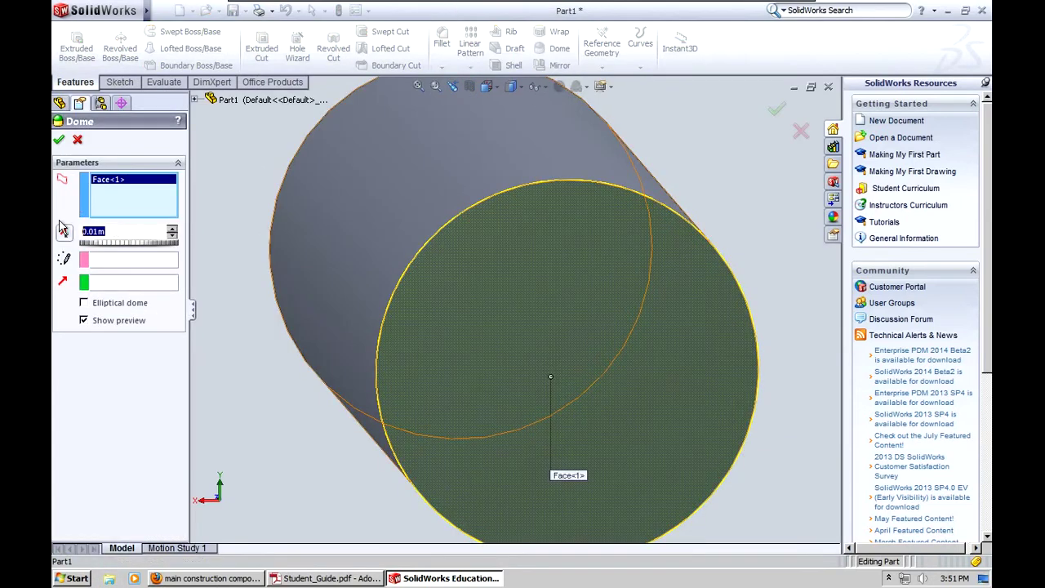
{"action": "key", "text": "BackSpace"}
{"action": "type", "text": ".132"}
{"action": "key", "text": "Return"}
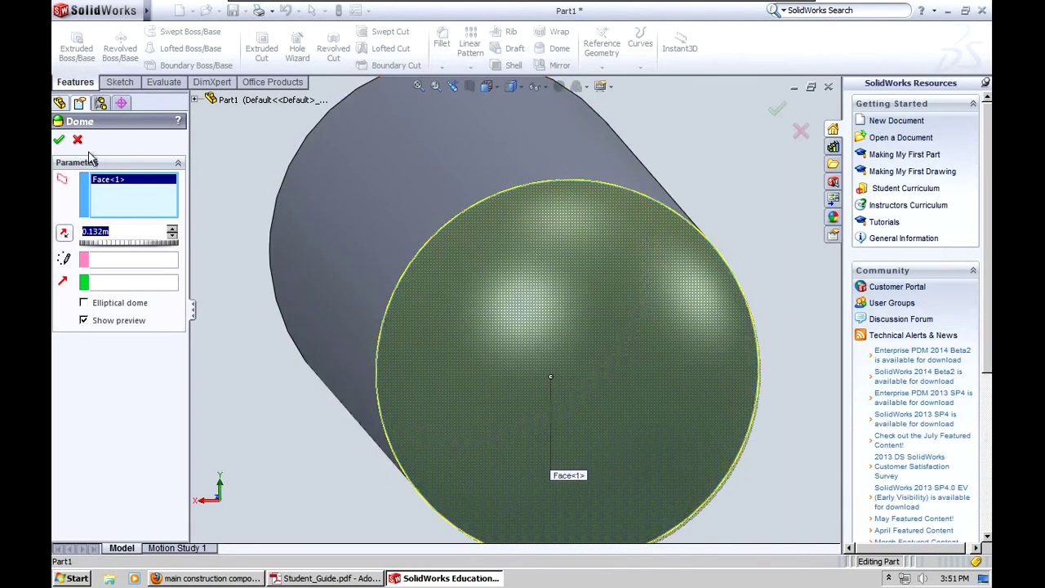
{"action": "key", "text": "Return"}
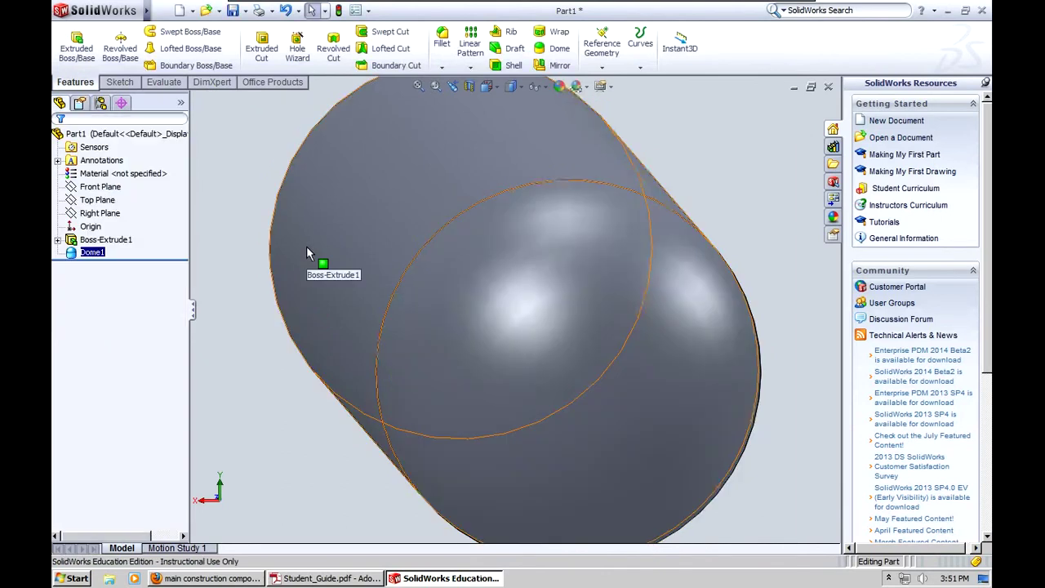
- Compare the domed part against the pin drawing
{"action": "scroll", "coordinate": [307, 253], "scroll_direction": "down", "scroll_amount": 2}
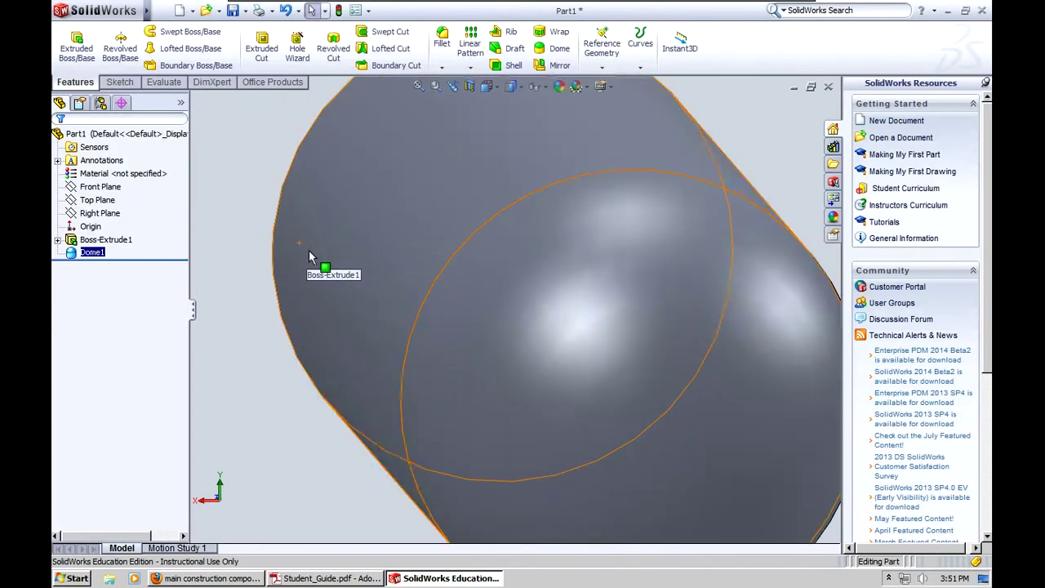
{"action": "scroll", "coordinate": [314, 265], "scroll_direction": "up", "scroll_amount": 4}
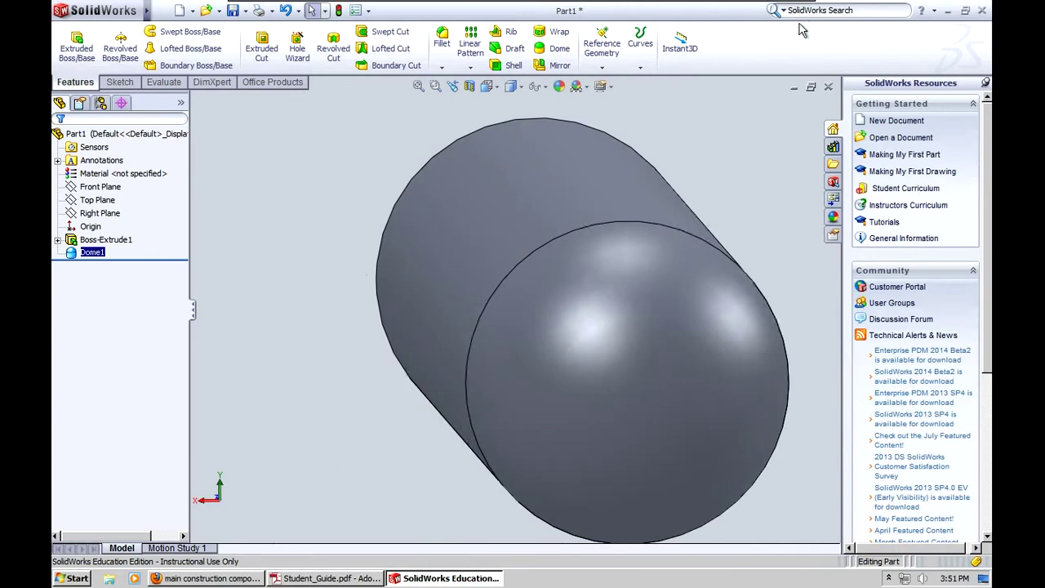
{"action": "left_click", "coordinate": [793, 88]}
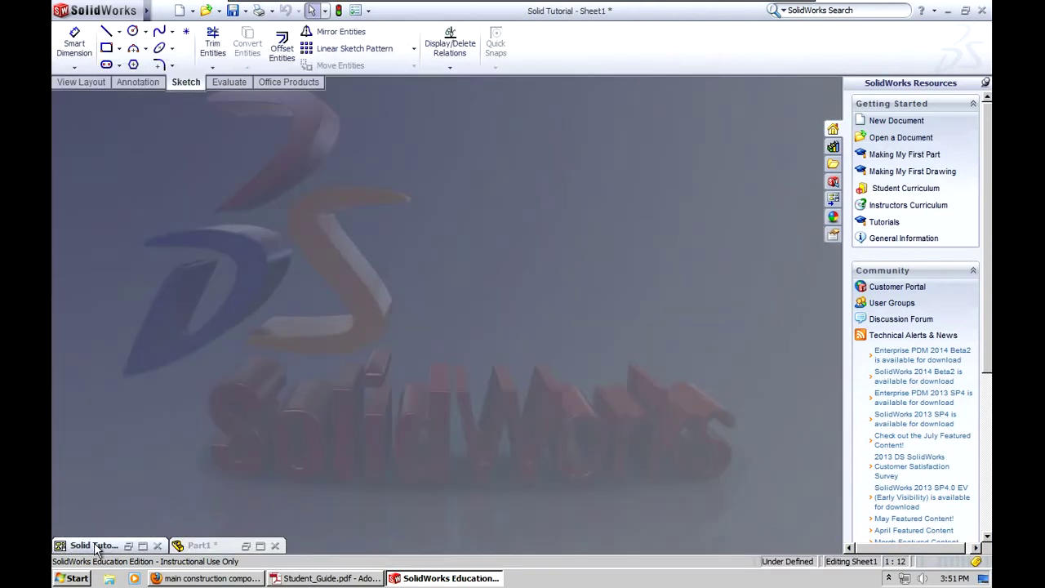
{"action": "left_click", "coordinate": [128, 546]}
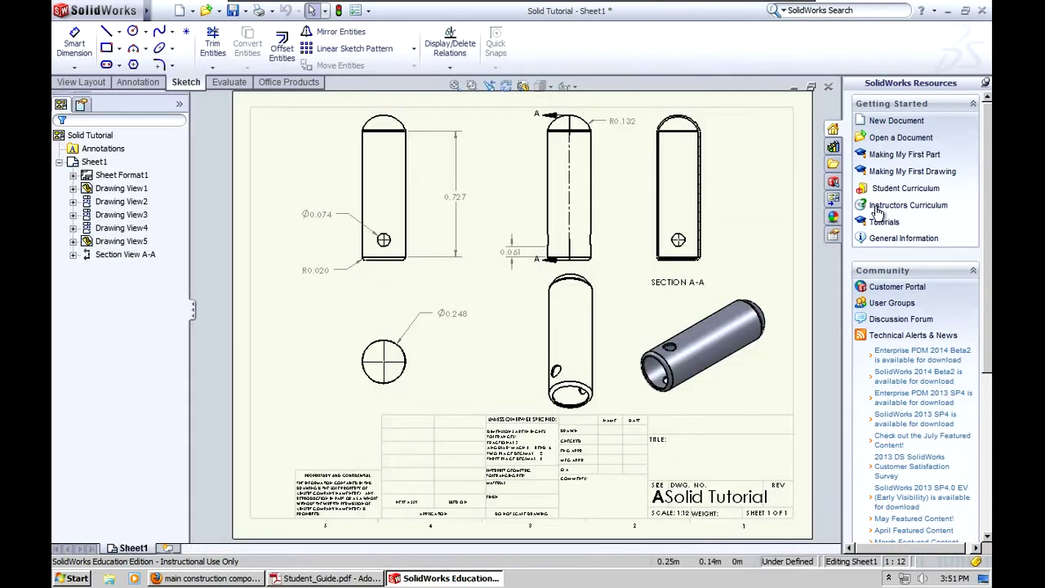
{"action": "left_click", "coordinate": [794, 86]}
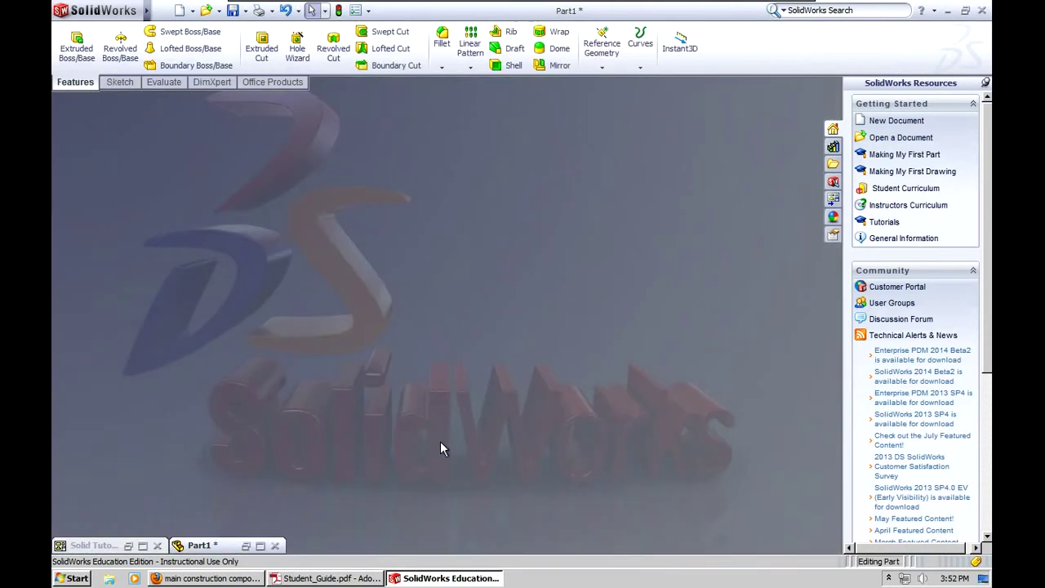
{"action": "left_click", "coordinate": [250, 547]}
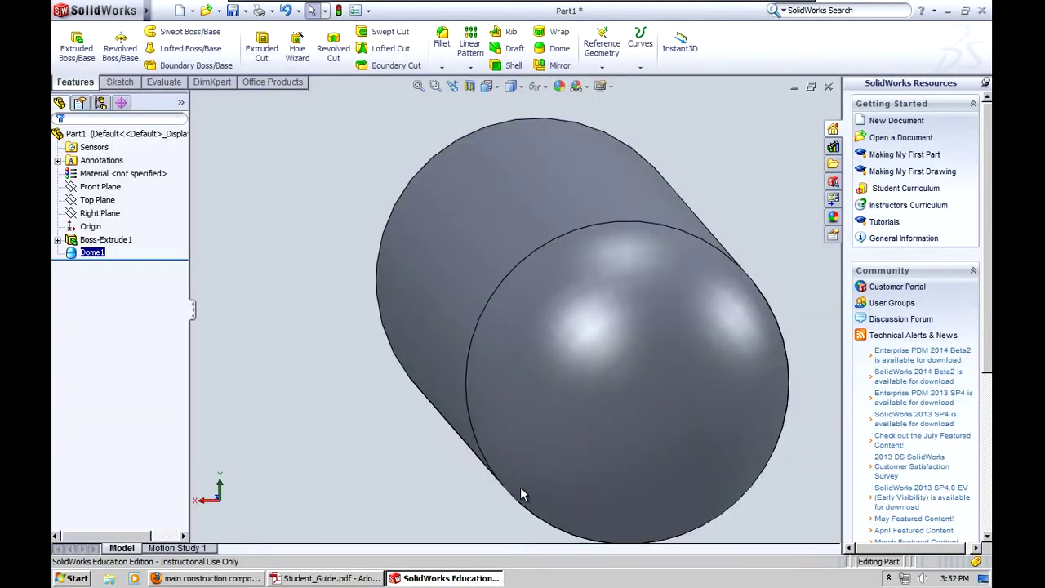
{"action": "key", "text": "space"}
- In isometric view, start a fillet on the flat end edge, then consult the pin drawing
{"action": "double_click", "coordinate": [329, 508]}
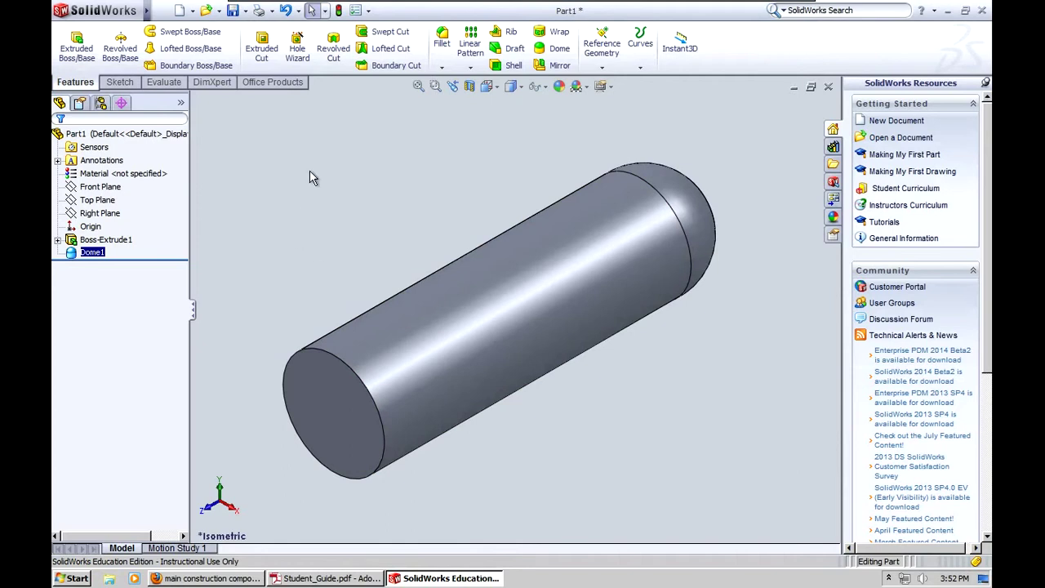
{"action": "left_click", "coordinate": [441, 42]}
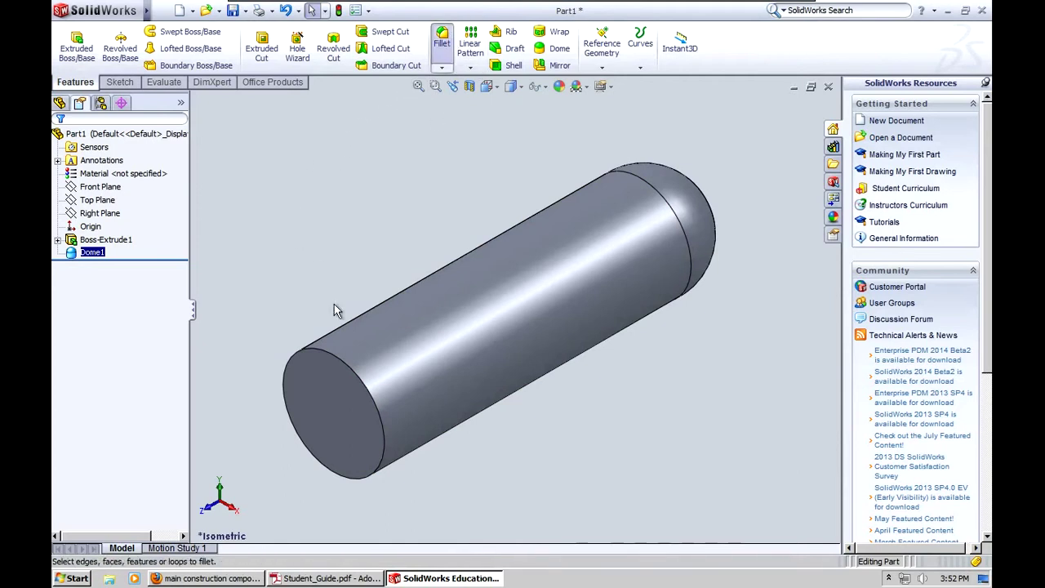
{"action": "left_click", "coordinate": [346, 369]}
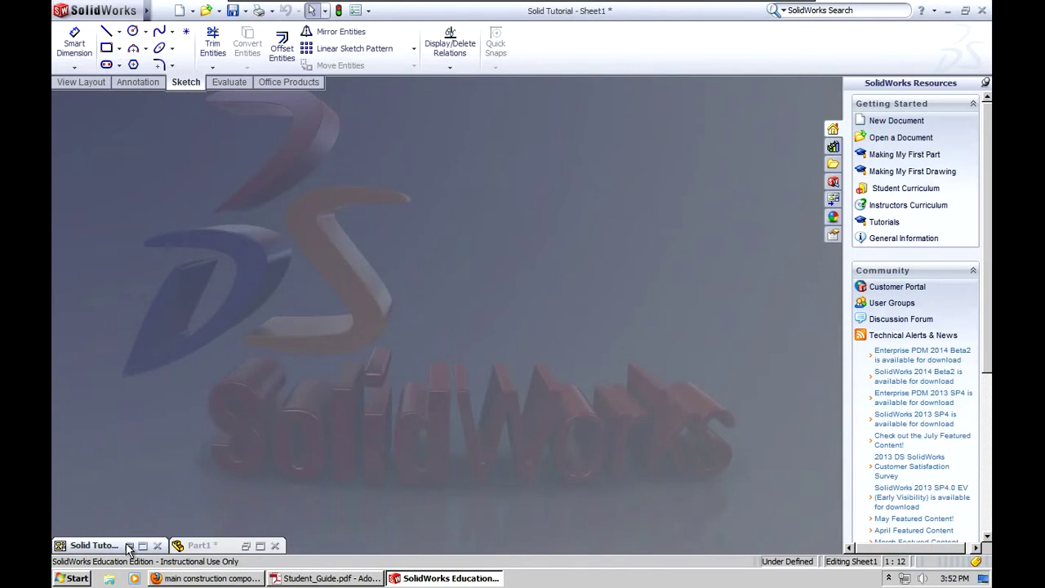
{"action": "left_click", "coordinate": [129, 545]}
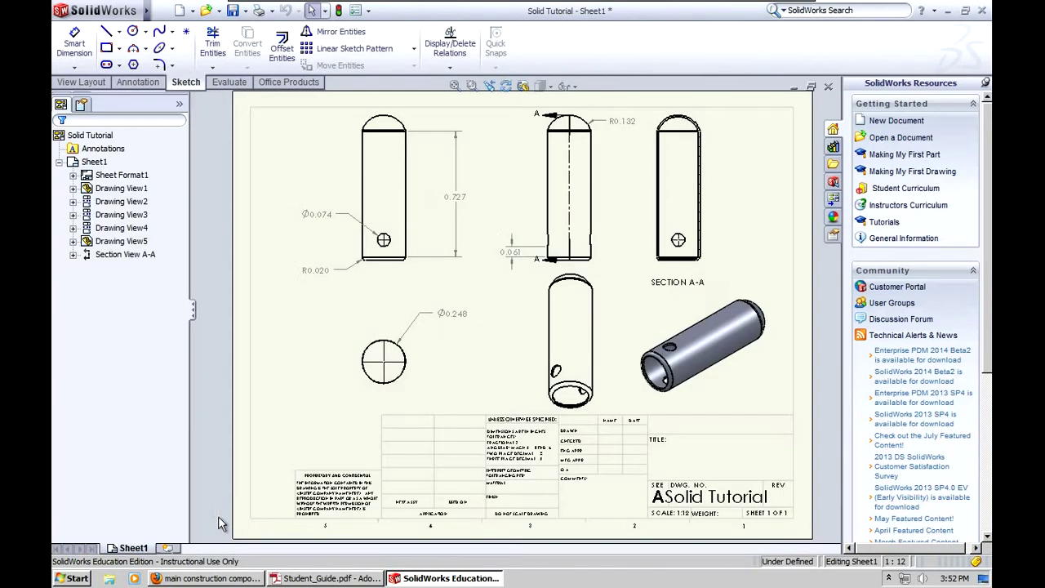
{"action": "left_click", "coordinate": [793, 86]}
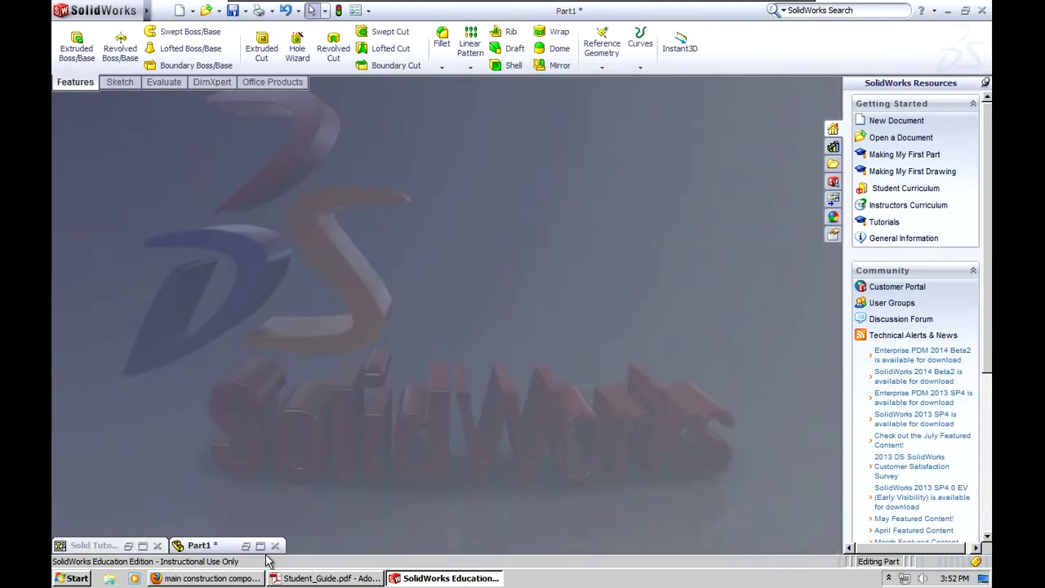
{"action": "left_click", "coordinate": [245, 547]}
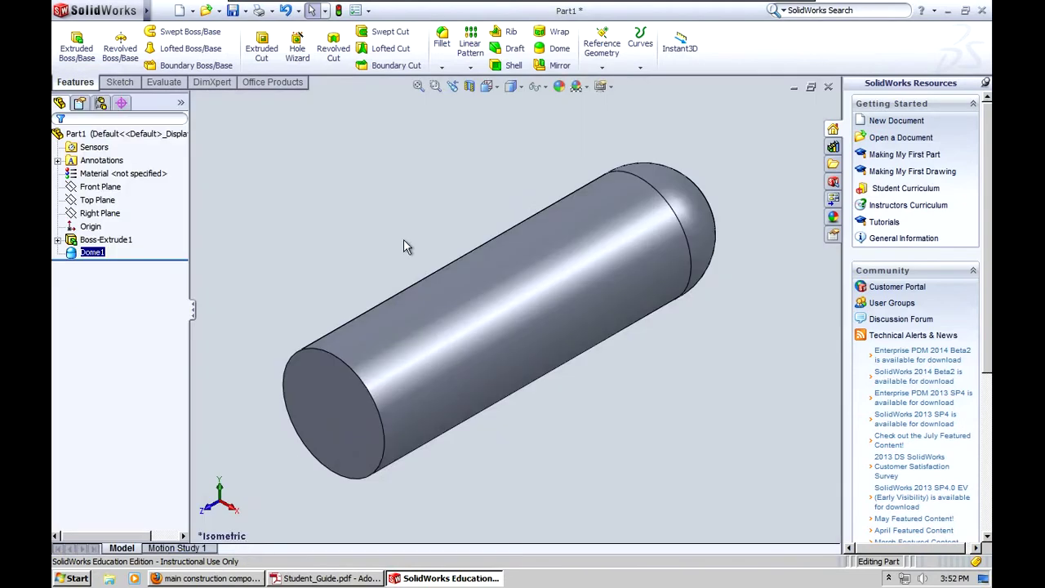
- Fillet the flat end's circular edge with a 0.02 m radius
{"action": "left_click", "coordinate": [442, 41]}
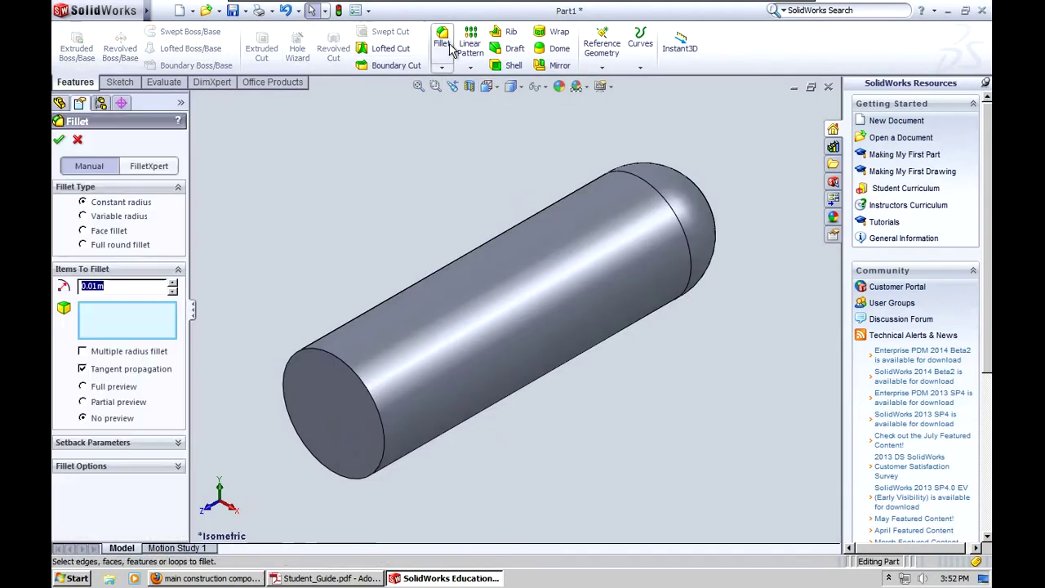
{"action": "left_click", "coordinate": [366, 393]}
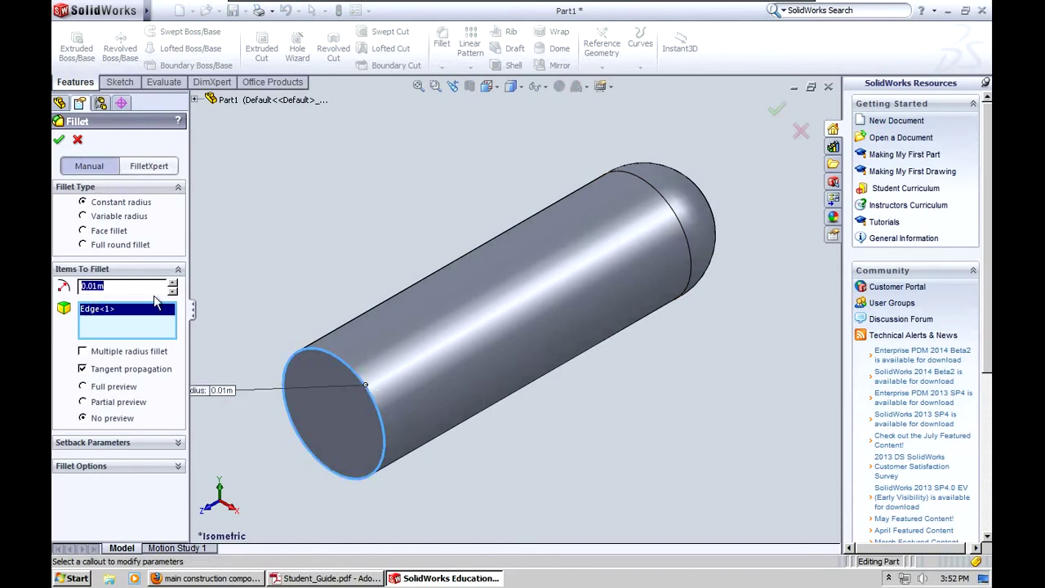
{"action": "key", "text": "BackSpace"}
{"action": "left_click", "coordinate": [60, 141]}
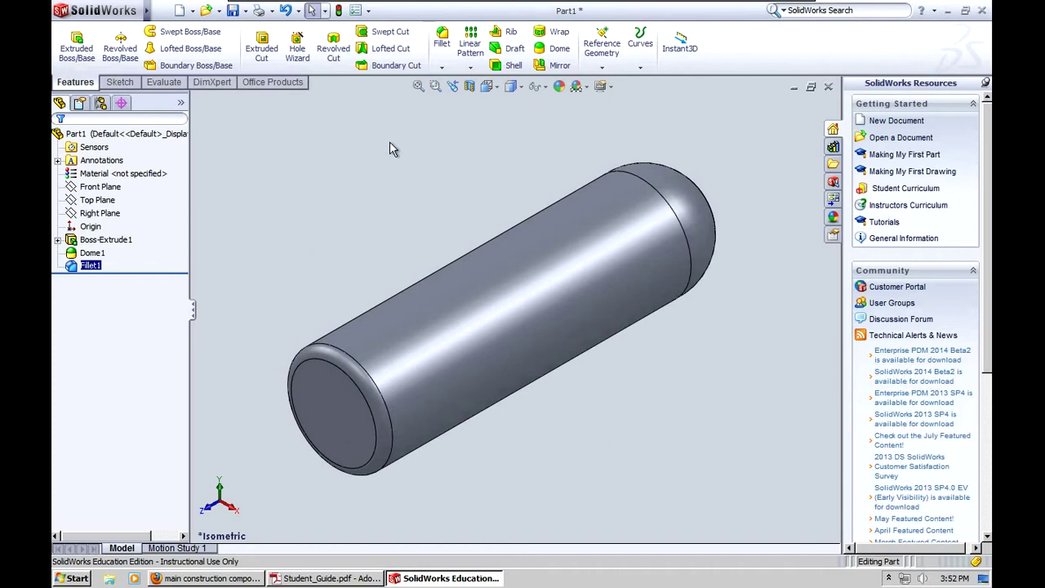
- Start a shell on the flat end face, then check the pin drawing
{"action": "left_click", "coordinate": [508, 66]}
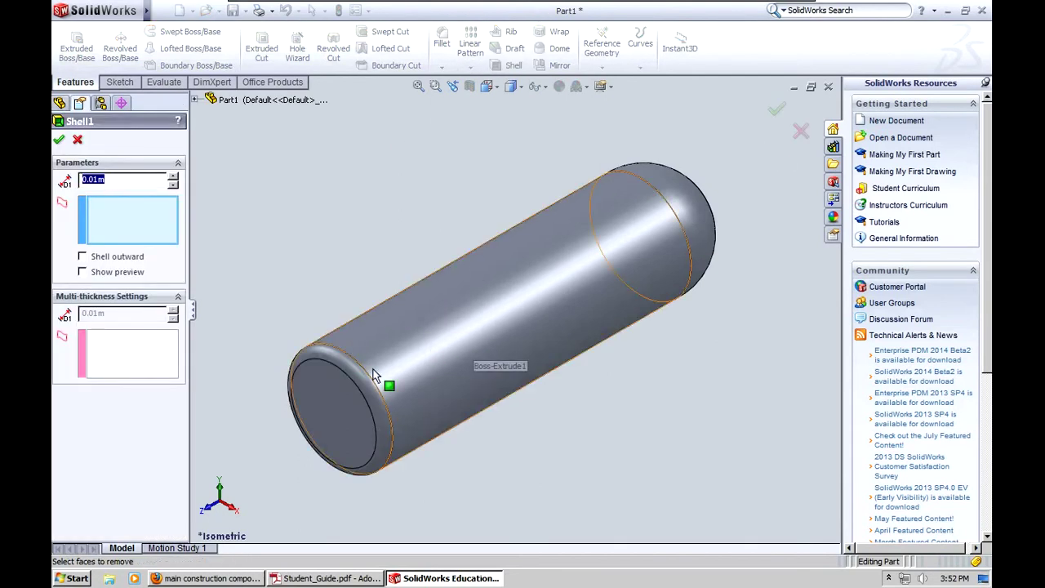
{"action": "left_click", "coordinate": [332, 396]}
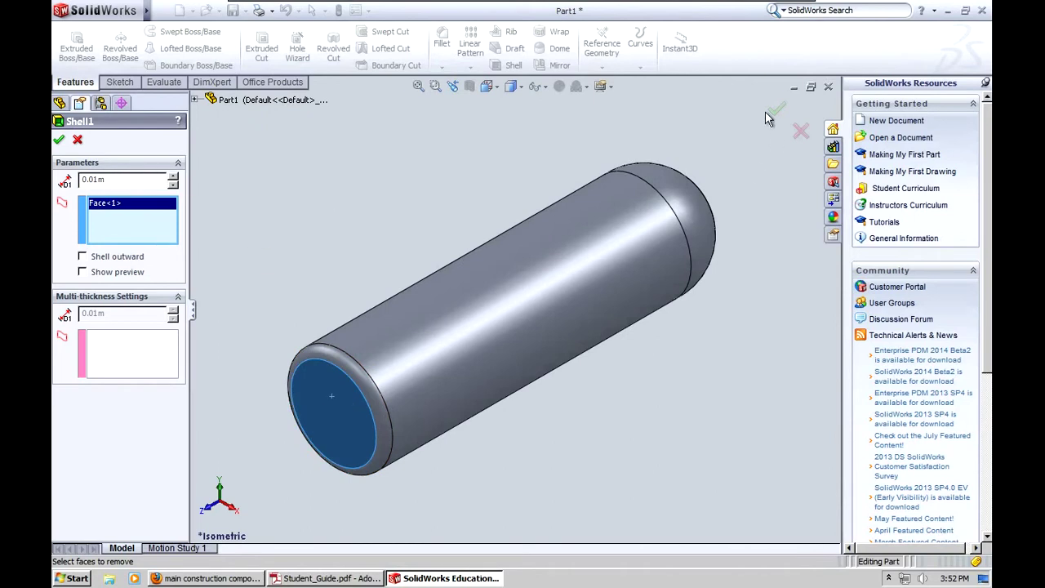
{"action": "left_click", "coordinate": [794, 87]}
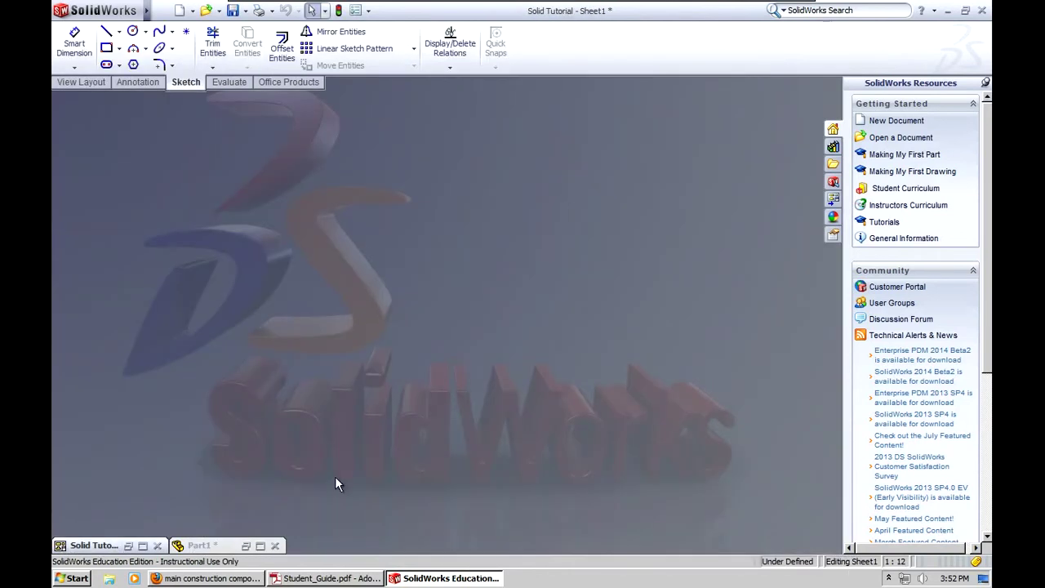
{"action": "left_click", "coordinate": [128, 546]}
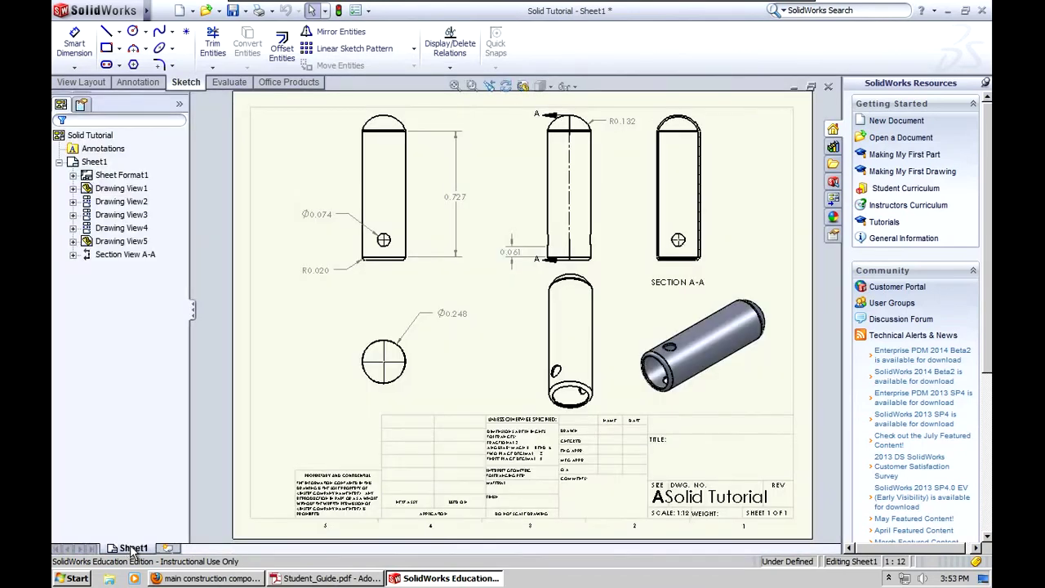
{"action": "left_click", "coordinate": [794, 86]}
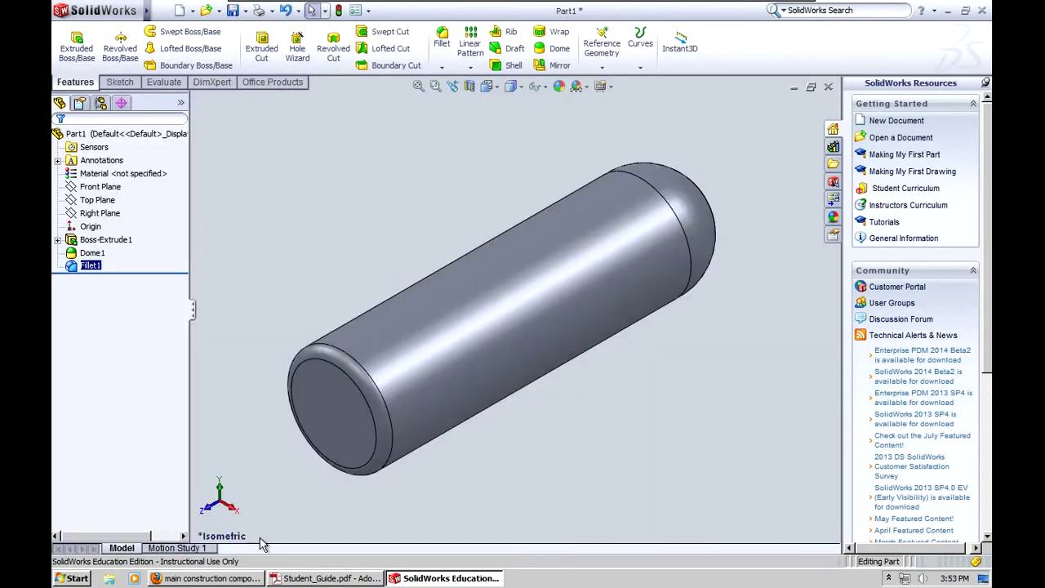
{"action": "left_click", "coordinate": [246, 546]}
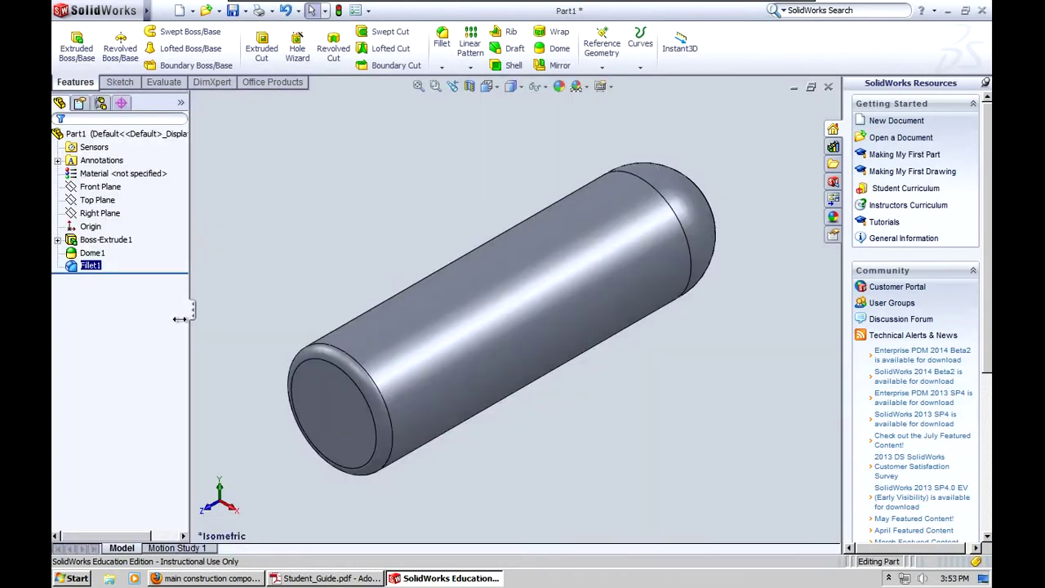
- Shell the pin through its flat end with 0.01 m walls and inspect the hollow
{"action": "left_click", "coordinate": [513, 65]}
{"action": "left_click", "coordinate": [331, 420]}
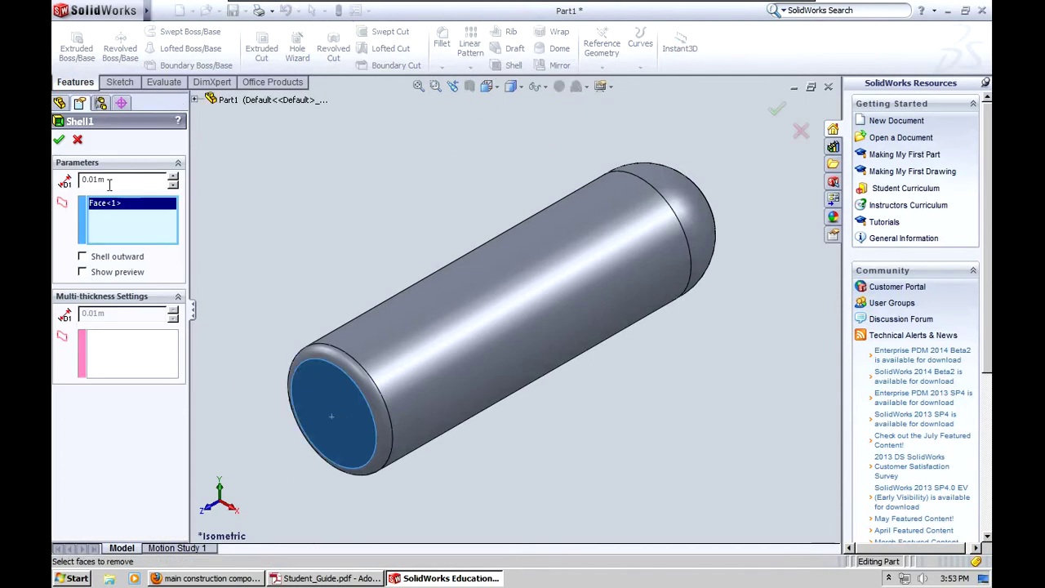
{"action": "left_click", "coordinate": [59, 141]}
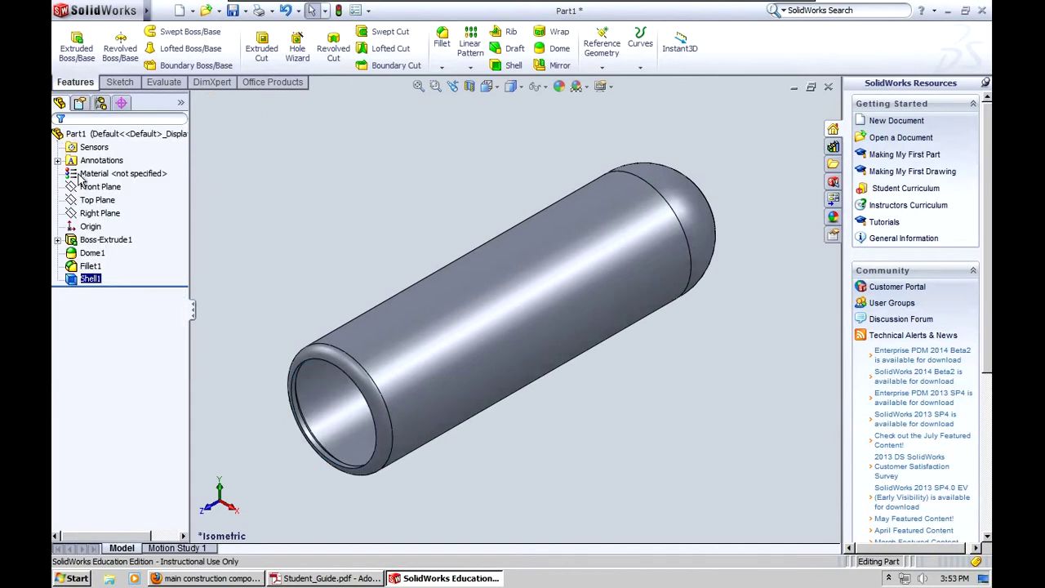
{"action": "middle_click_drag", "start_coordinate": [279, 246], "coordinate": [322, 234]}
{"action": "key", "text": "ctrl+7"}
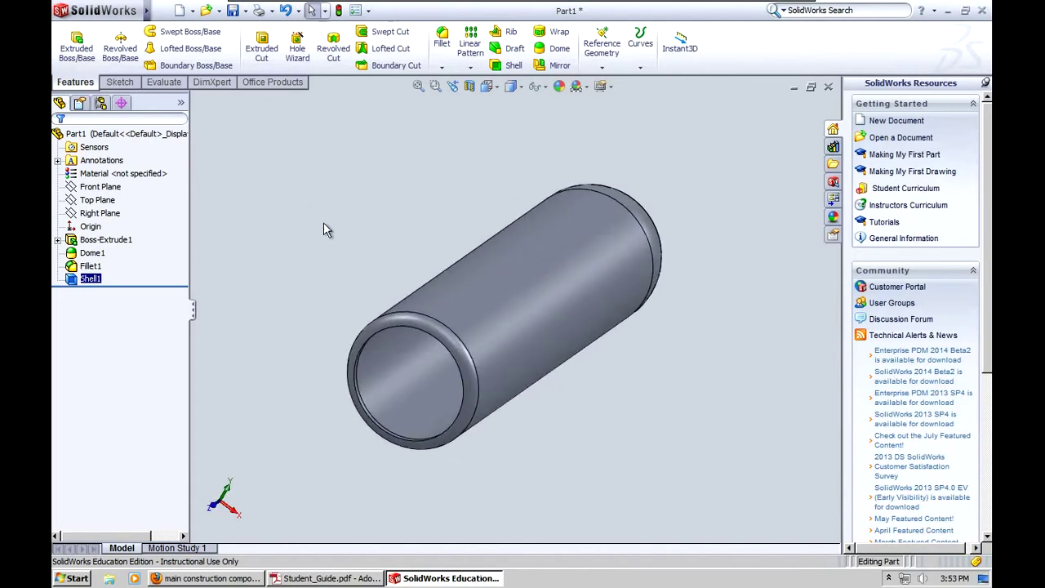
{"action": "left_click", "coordinate": [471, 87]}
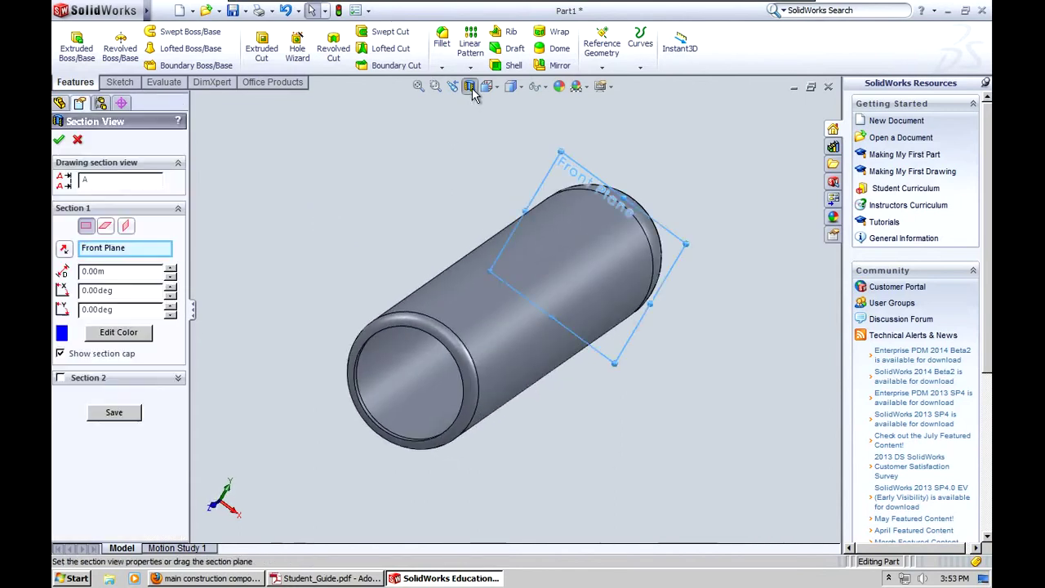
{"action": "left_click", "coordinate": [105, 228]}
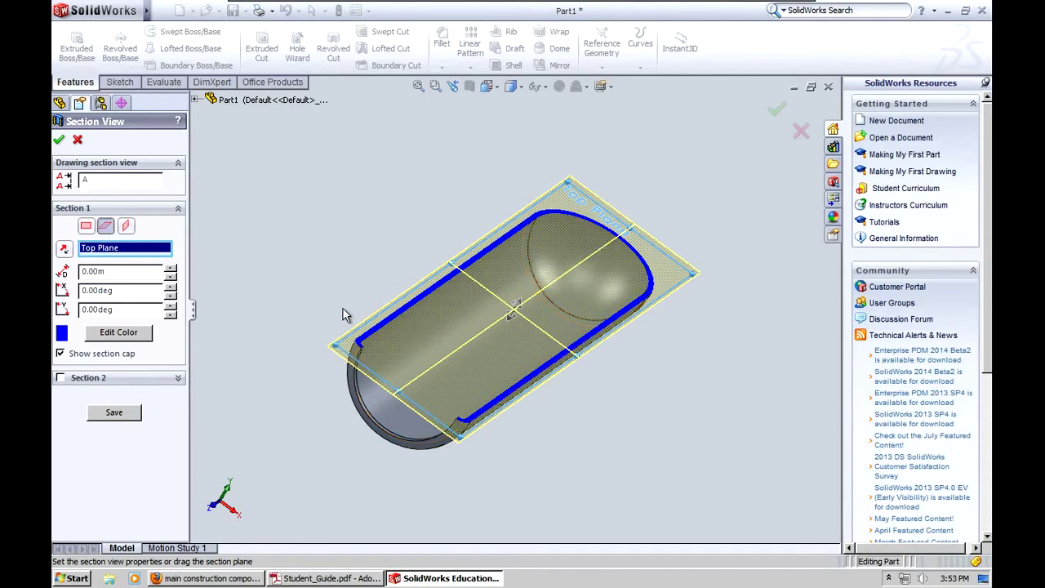
{"action": "left_click", "coordinate": [77, 141]}
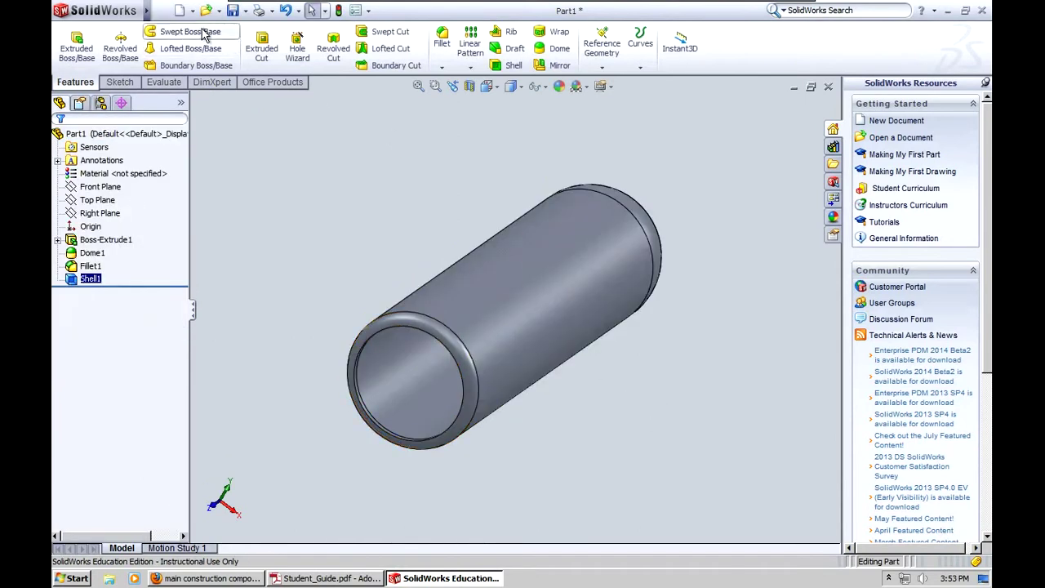
- Save the part as 'Solid Tutorial 2' in the 3D Structural Tutorial folder
{"action": "left_click", "coordinate": [245, 11]}
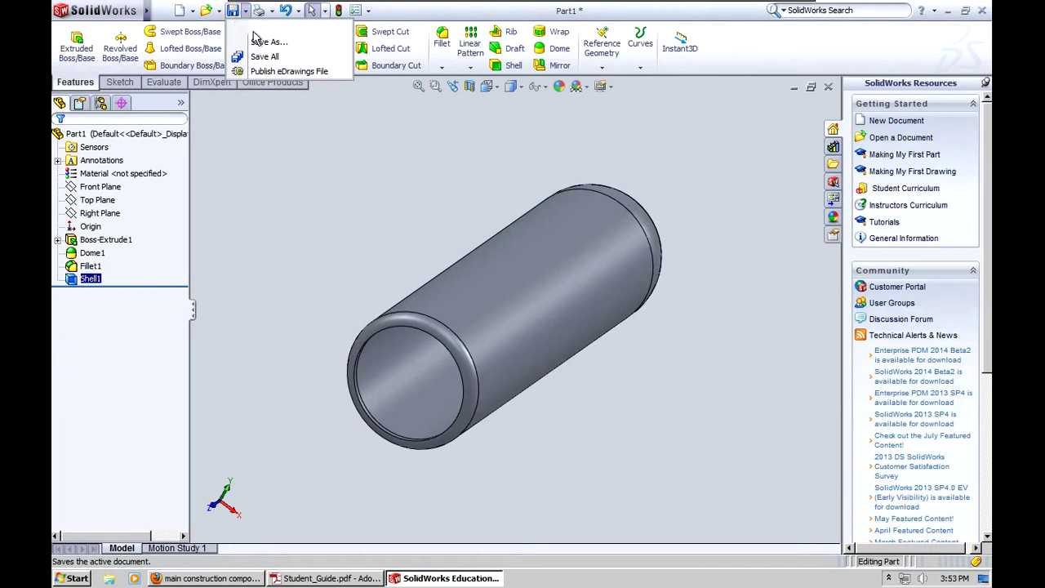
{"action": "left_click", "coordinate": [268, 41]}
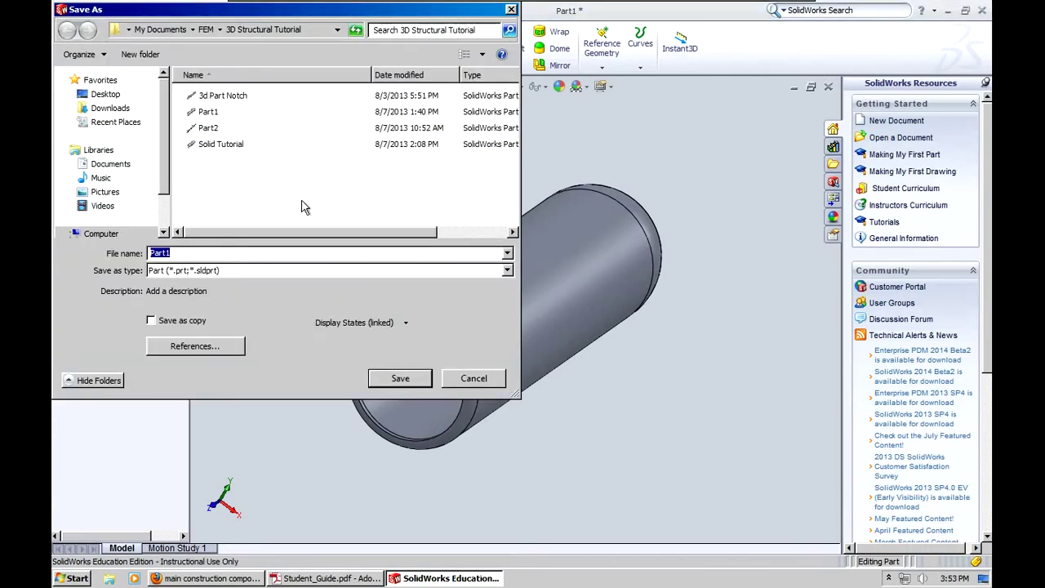
{"action": "left_click", "coordinate": [220, 144]}
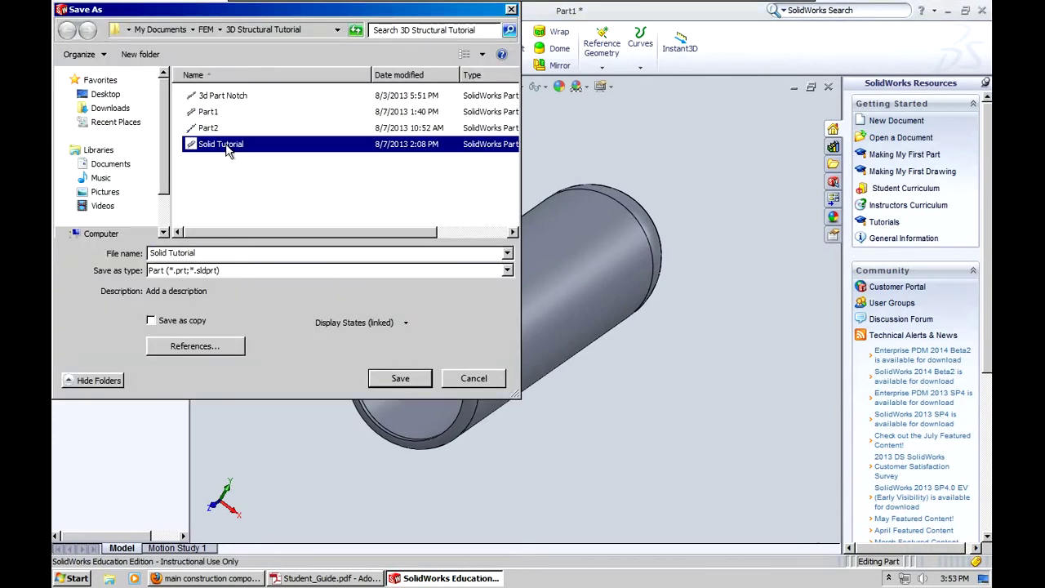
{"action": "left_click", "coordinate": [207, 256]}
{"action": "left_click", "coordinate": [206, 256]}
{"action": "type", "text": "2"}
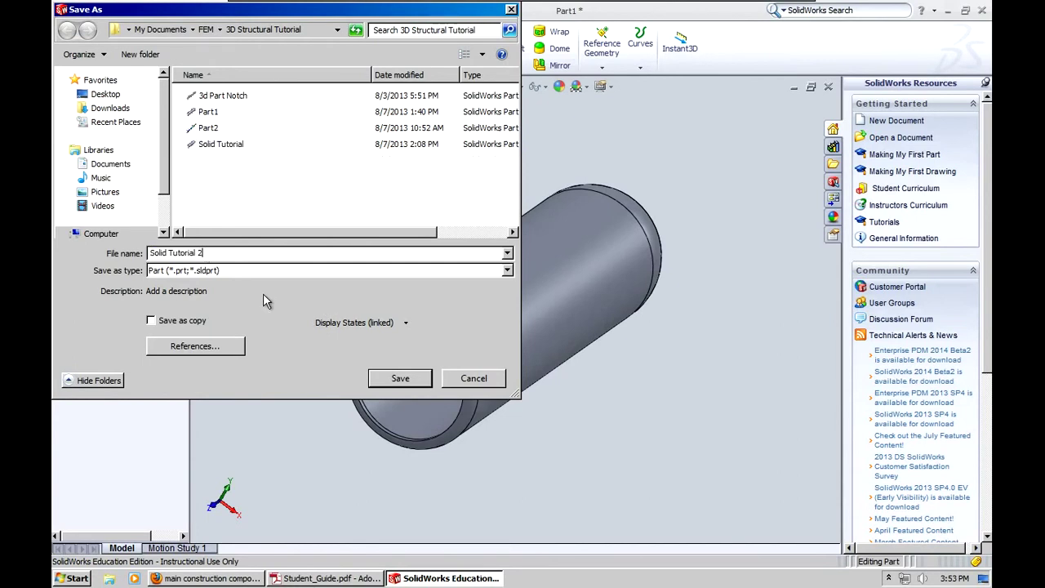
{"action": "left_click", "coordinate": [400, 379]}
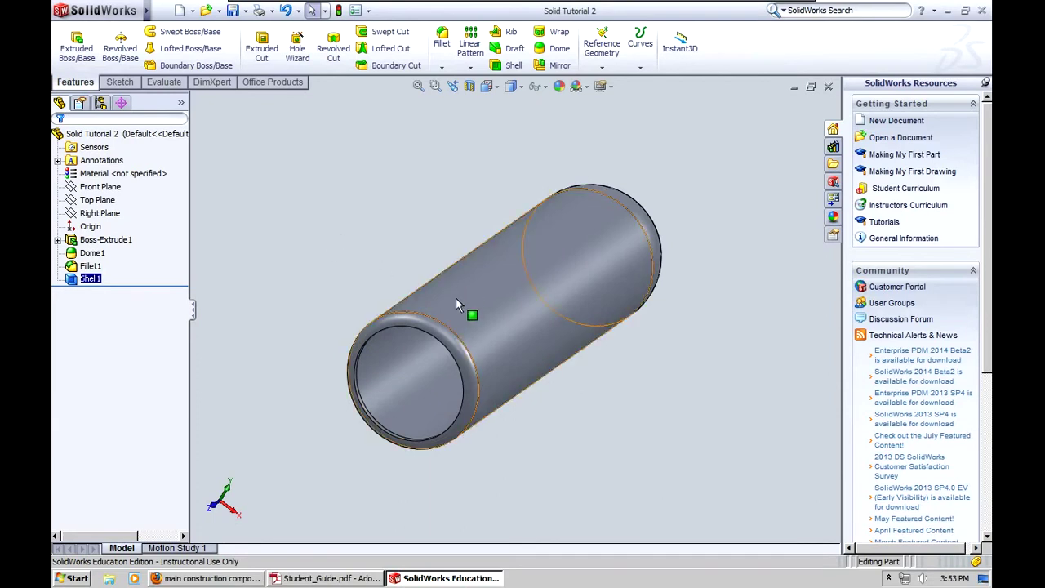
{"action": "left_click", "coordinate": [790, 88]}
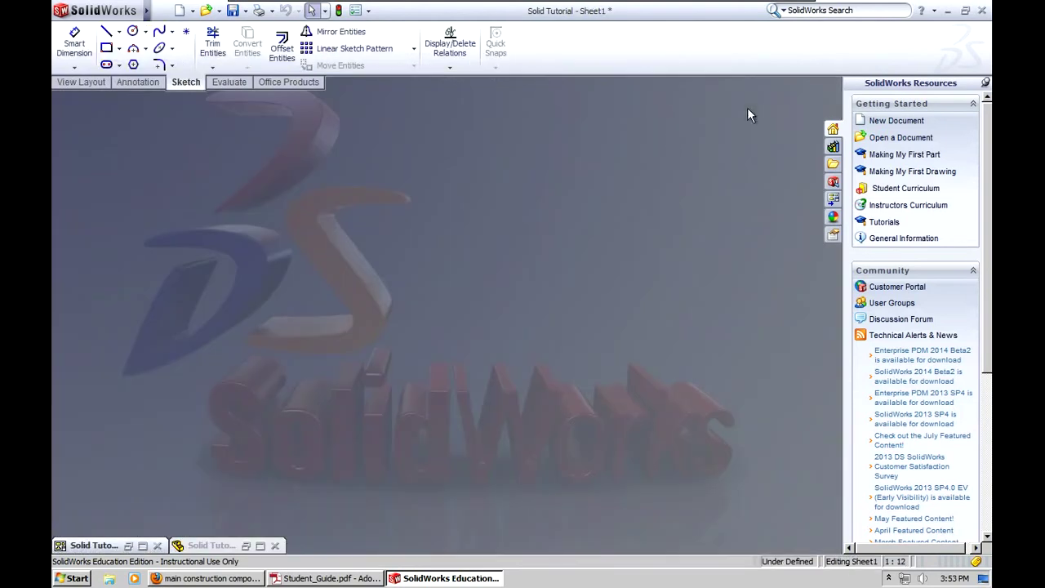
{"action": "left_click", "coordinate": [141, 544]}
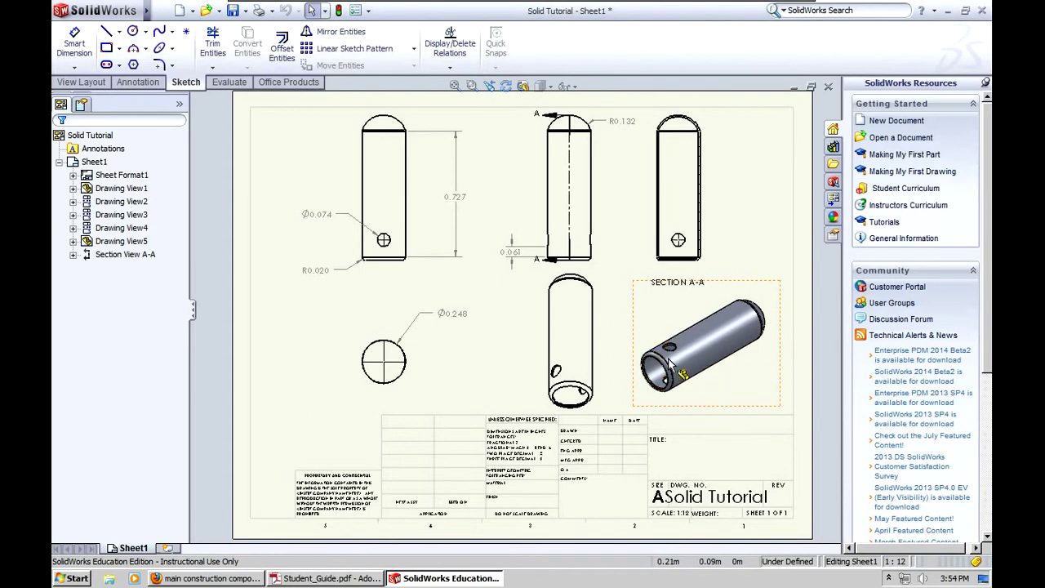
{"action": "left_click", "coordinate": [793, 87]}
{"action": "left_click", "coordinate": [246, 546]}
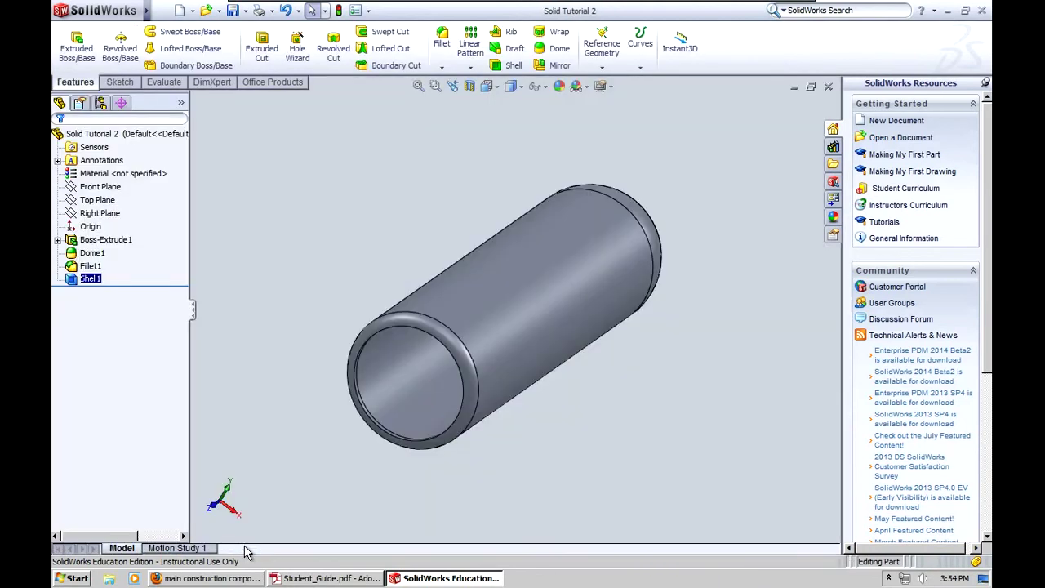
- Start a new sketch on the pin's Top Plane and view it face-on
{"action": "left_click", "coordinate": [96, 200]}
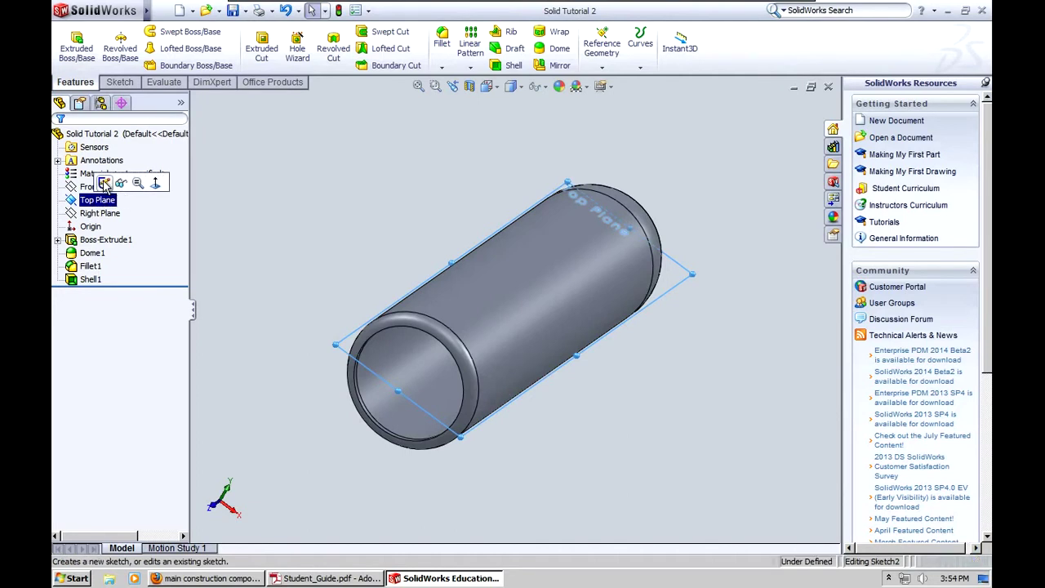
{"action": "left_click", "coordinate": [104, 182]}
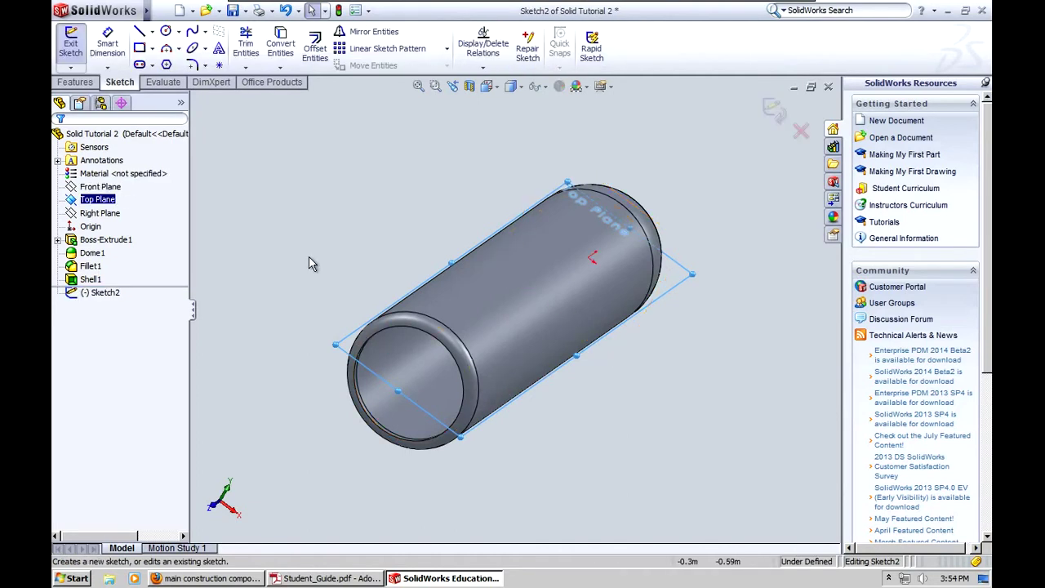
{"action": "left_click", "coordinate": [74, 204]}
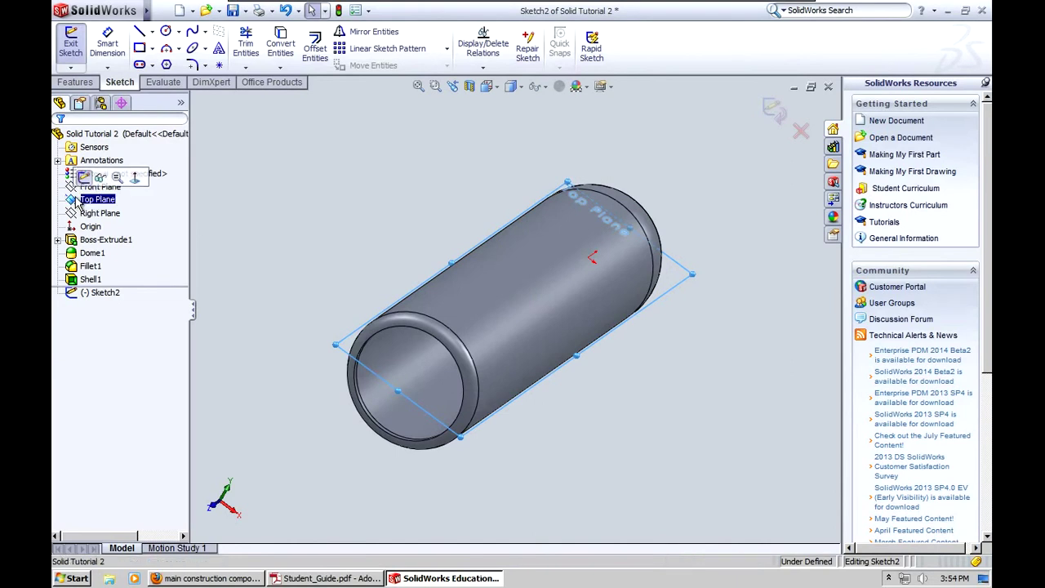
{"action": "left_click", "coordinate": [136, 180]}
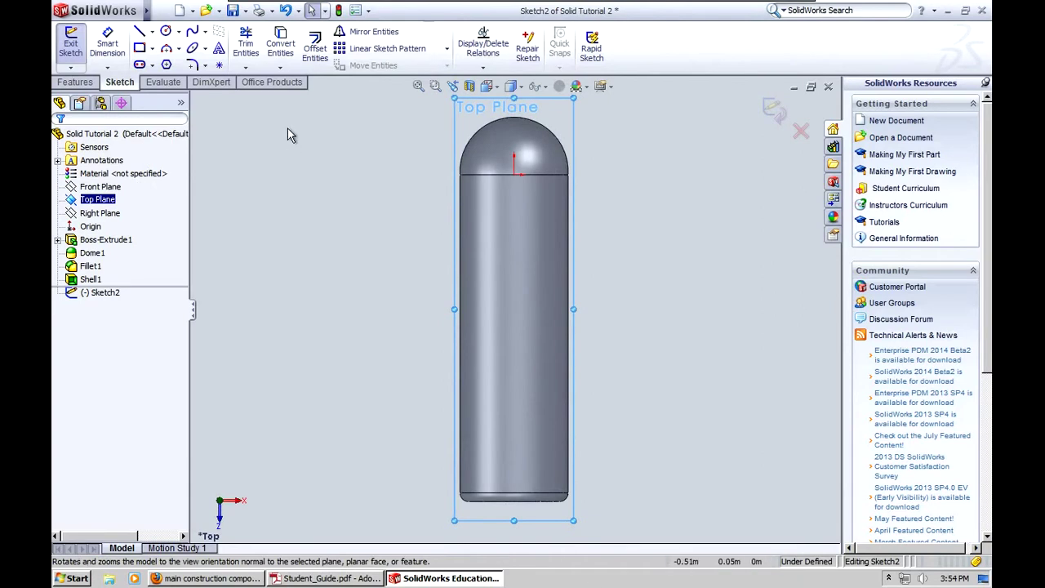
- Draw a circle of roughly 0.059 m radius at the pin's lower end
{"action": "left_click", "coordinate": [165, 31]}
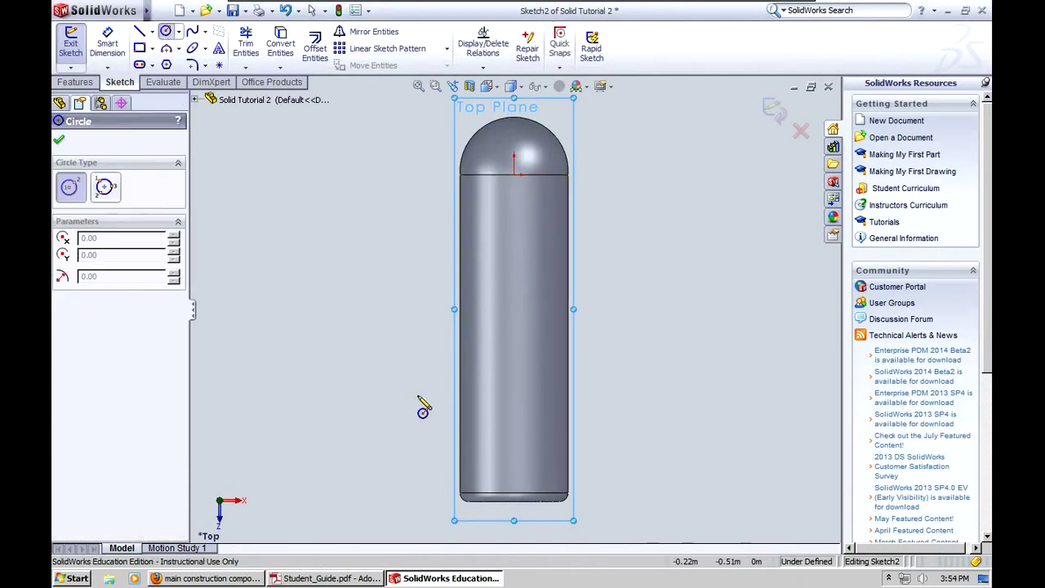
{"action": "left_click", "coordinate": [514, 439]}
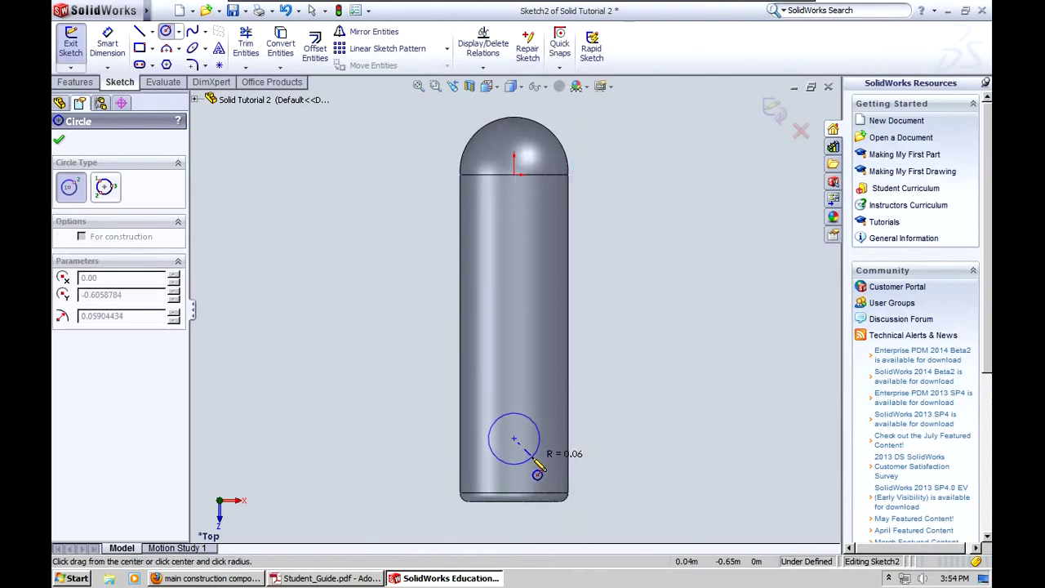
{"action": "left_click", "coordinate": [537, 470]}
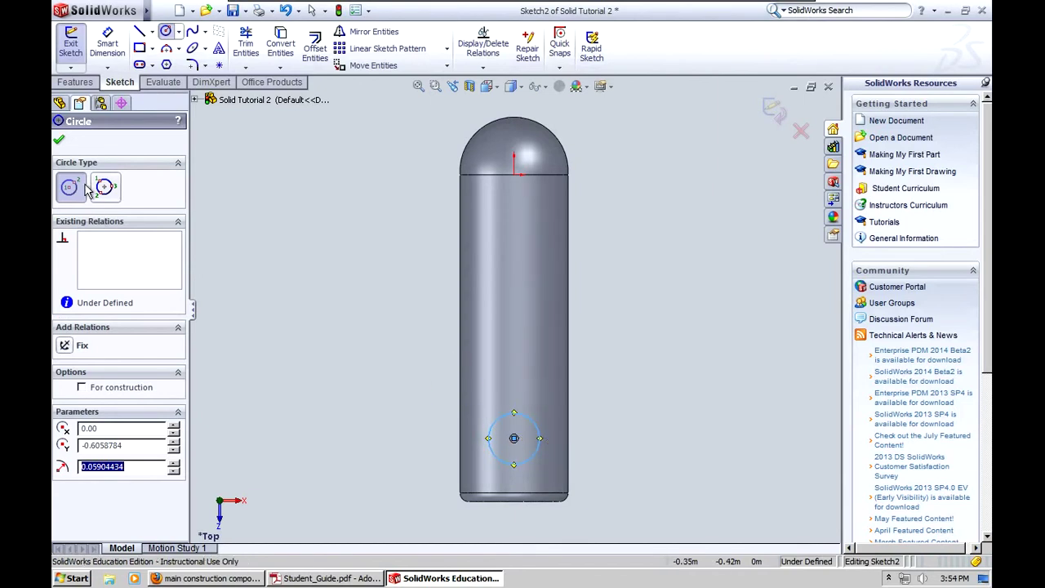
{"action": "left_click", "coordinate": [59, 140]}
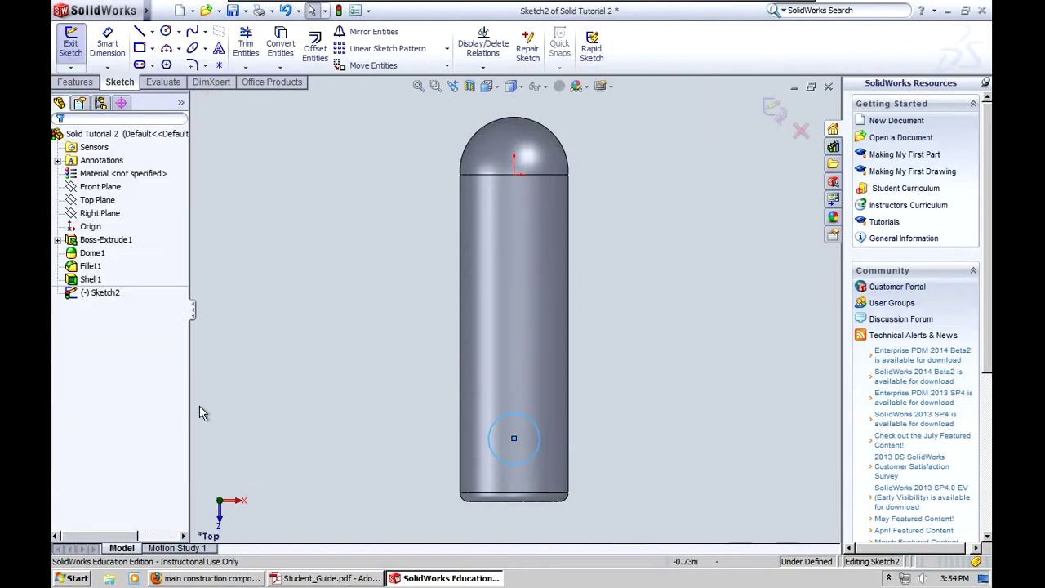
- Glance at the pin drawing sheet, then return to the pin part's sketch
{"action": "left_click", "coordinate": [794, 86]}
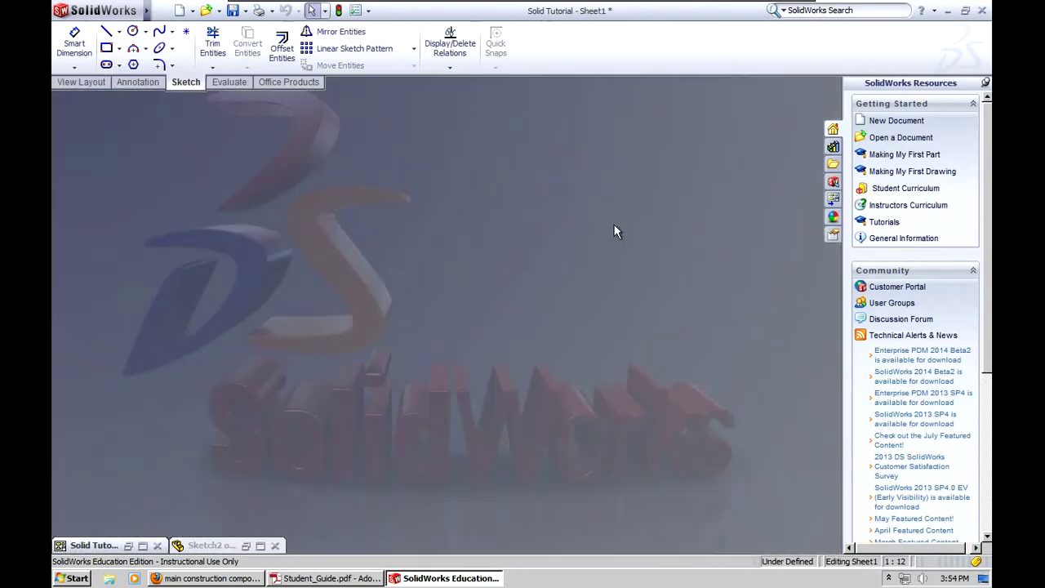
{"action": "left_click", "coordinate": [127, 546]}
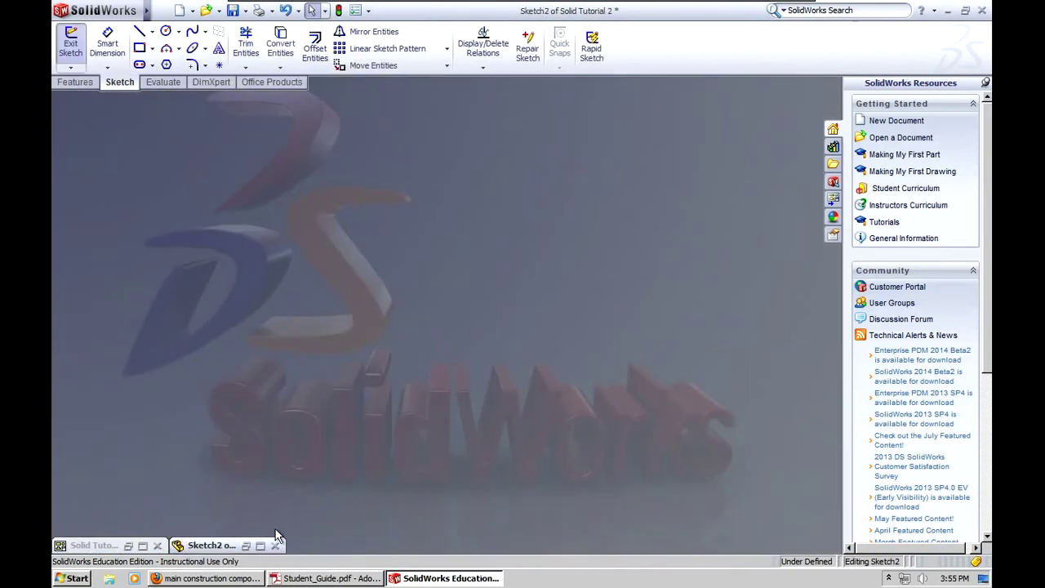
{"action": "left_click", "coordinate": [245, 546]}
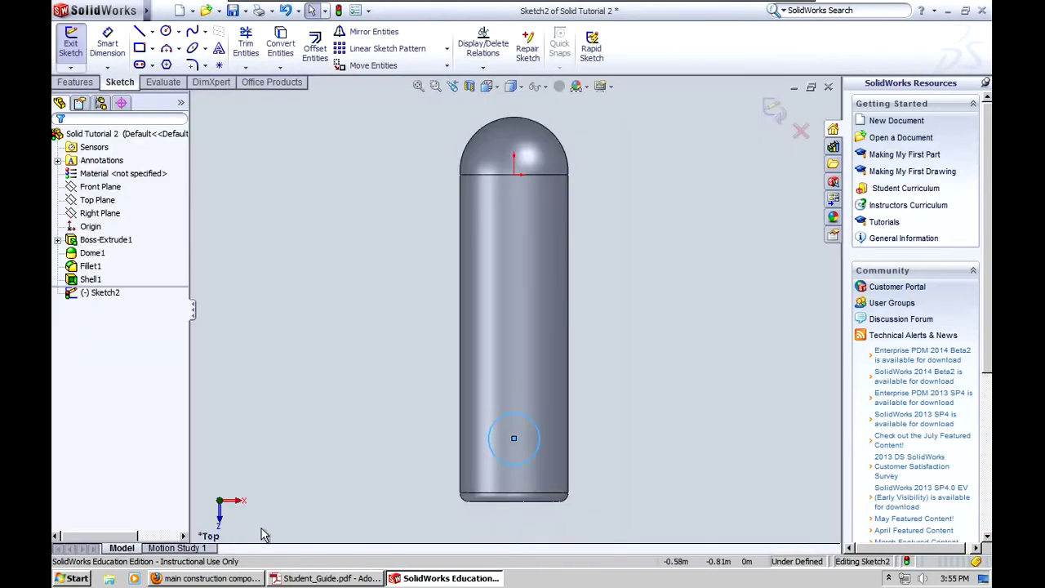
{"action": "left_click", "coordinate": [92, 253]}
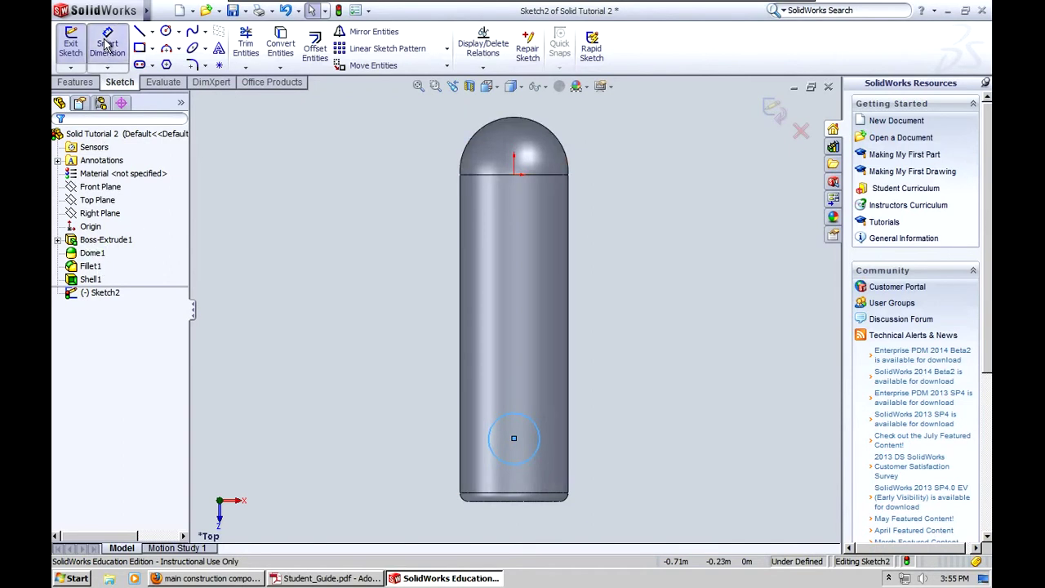
- Dimension the circle's diameter as 0.072 and position the Ø0.072 label
{"action": "left_click", "coordinate": [107, 42]}
{"action": "left_click", "coordinate": [532, 425]}
{"action": "left_click", "coordinate": [608, 390]}
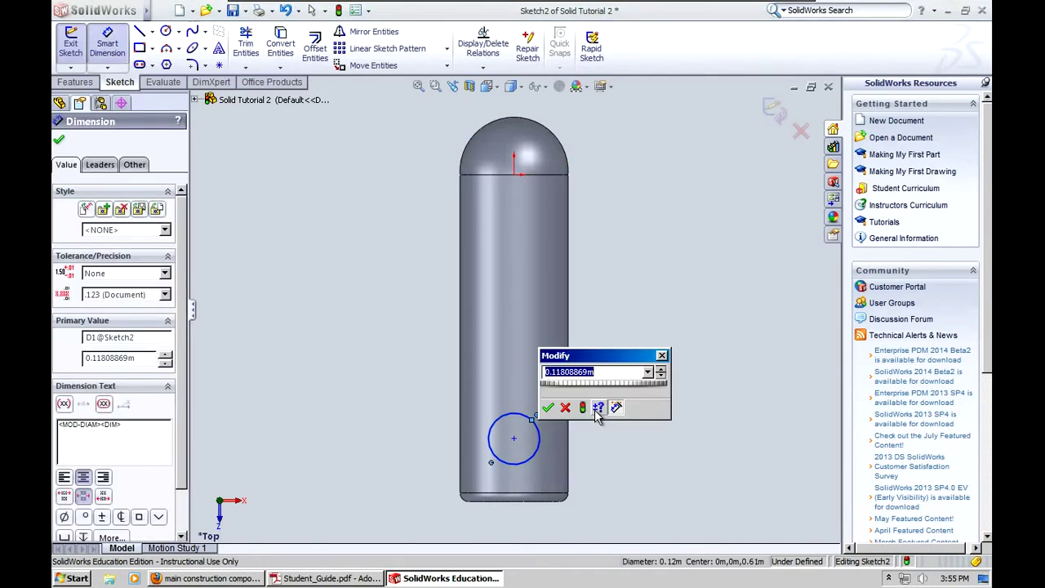
{"action": "key", "text": "BackSpace"}
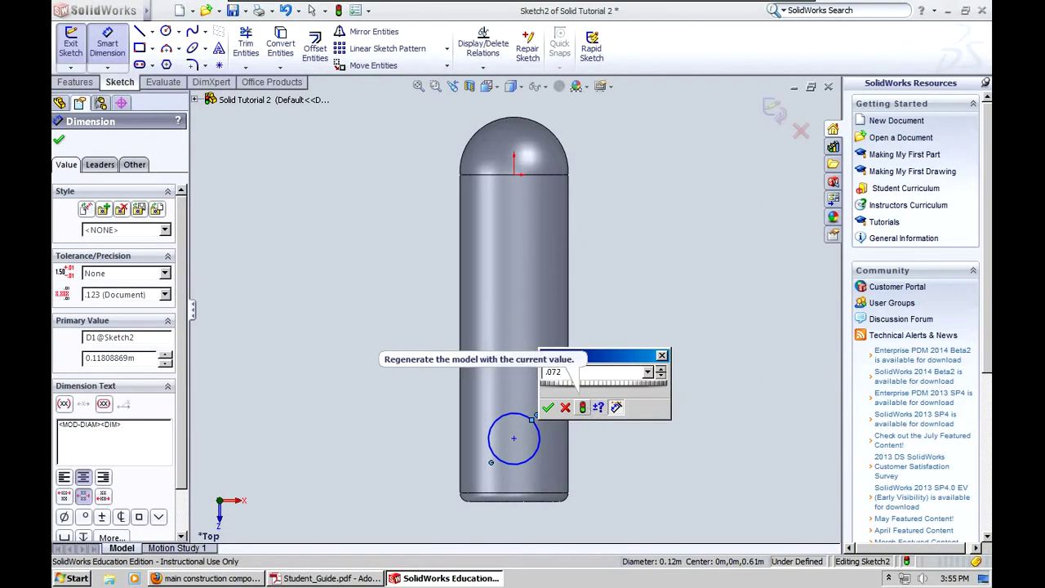
{"action": "key", "text": "Return"}
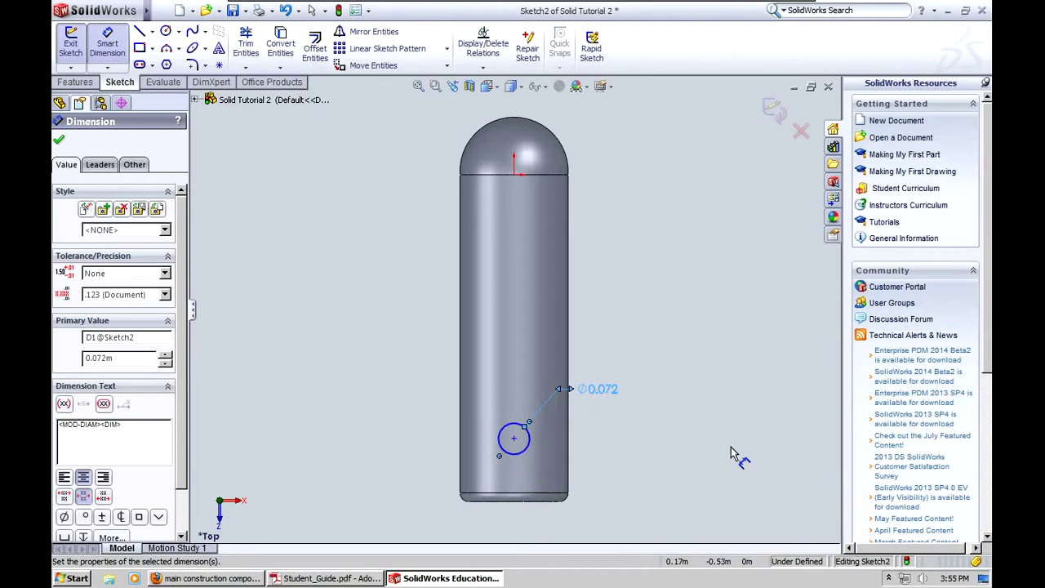
{"action": "left_click_drag", "start_coordinate": [593, 398], "coordinate": [649, 387]}
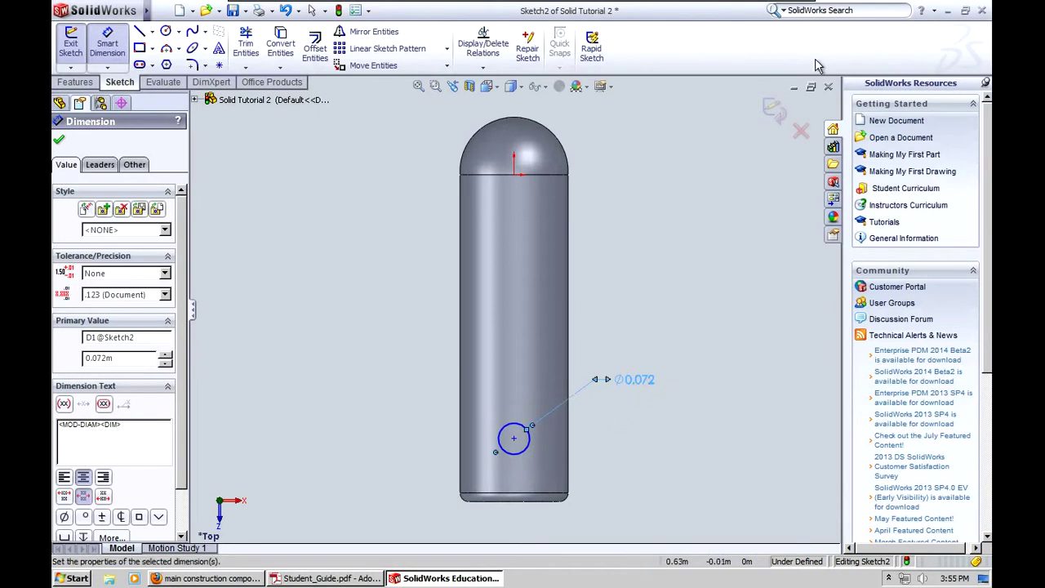
{"action": "left_click", "coordinate": [265, 235]}
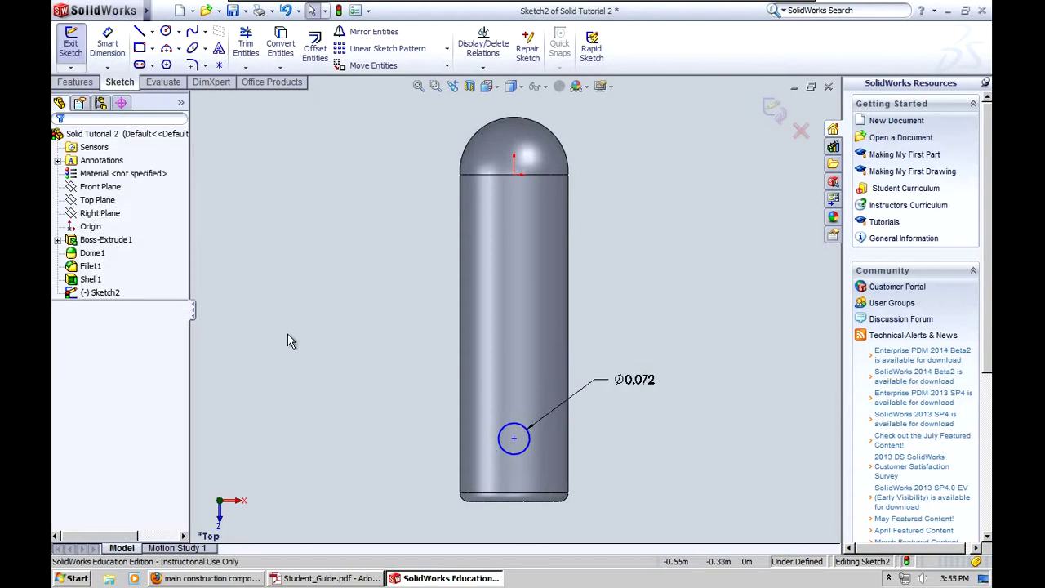
{"action": "middle_click_drag", "start_coordinate": [328, 338], "coordinate": [336, 180]}
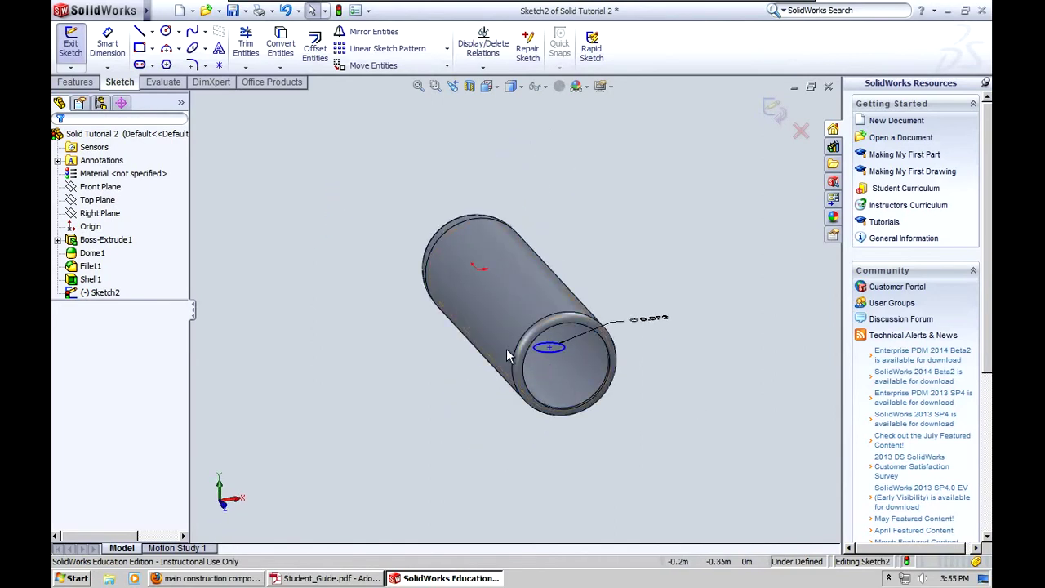
- Exit the sketch and start an extruded cut from the circle, comparing end conditions
{"action": "left_click", "coordinate": [70, 42]}
{"action": "left_click", "coordinate": [74, 82]}
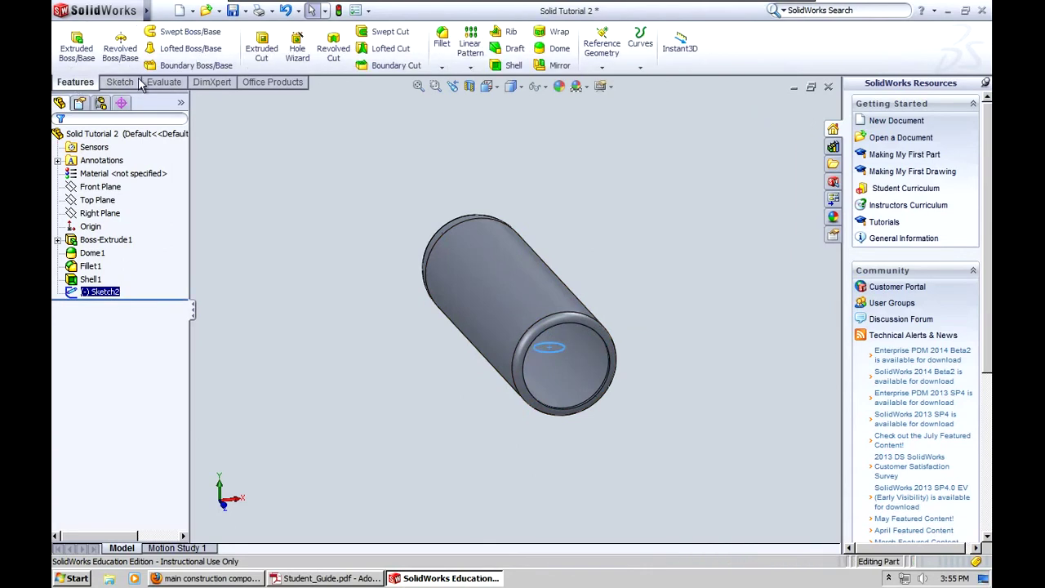
{"action": "left_click", "coordinate": [258, 51]}
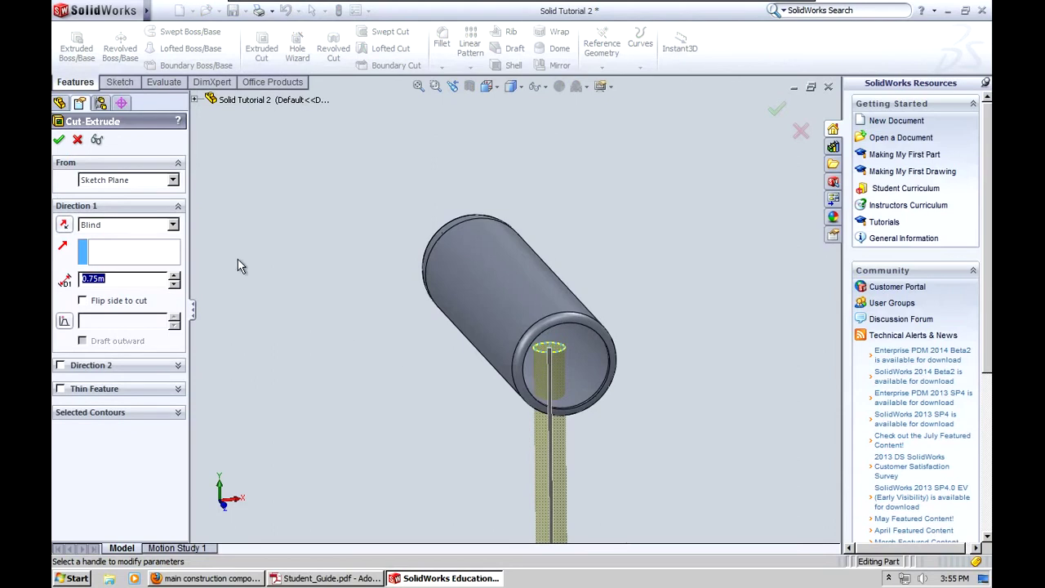
{"action": "left_click", "coordinate": [173, 226]}
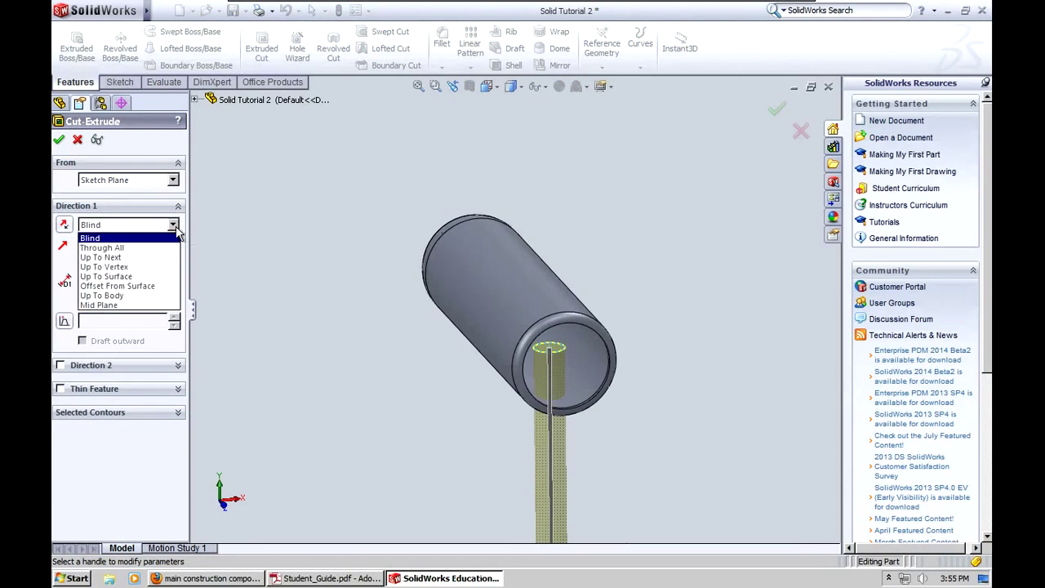
{"action": "left_click", "coordinate": [298, 243]}
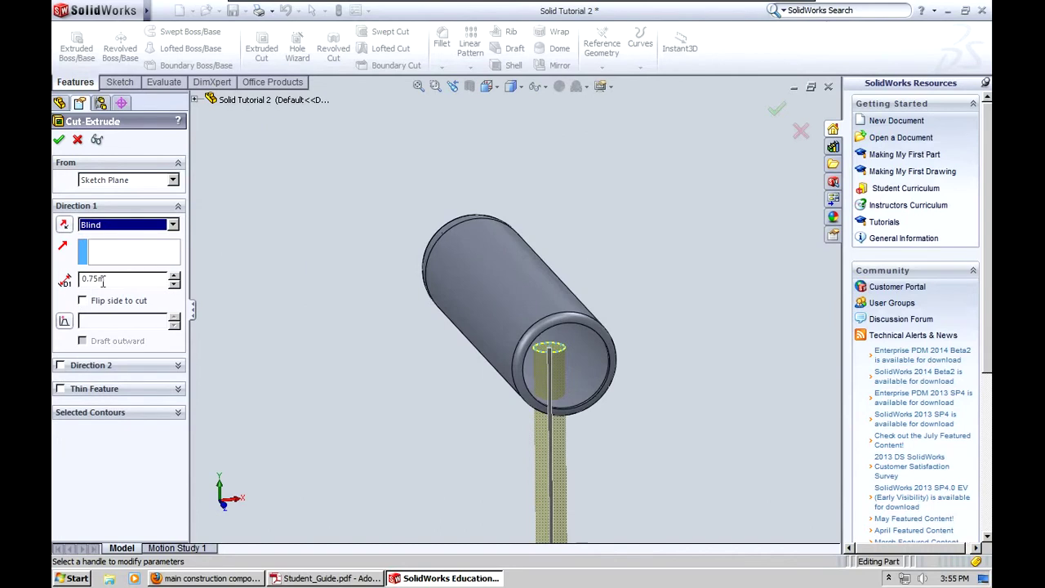
{"action": "left_click", "coordinate": [174, 226]}
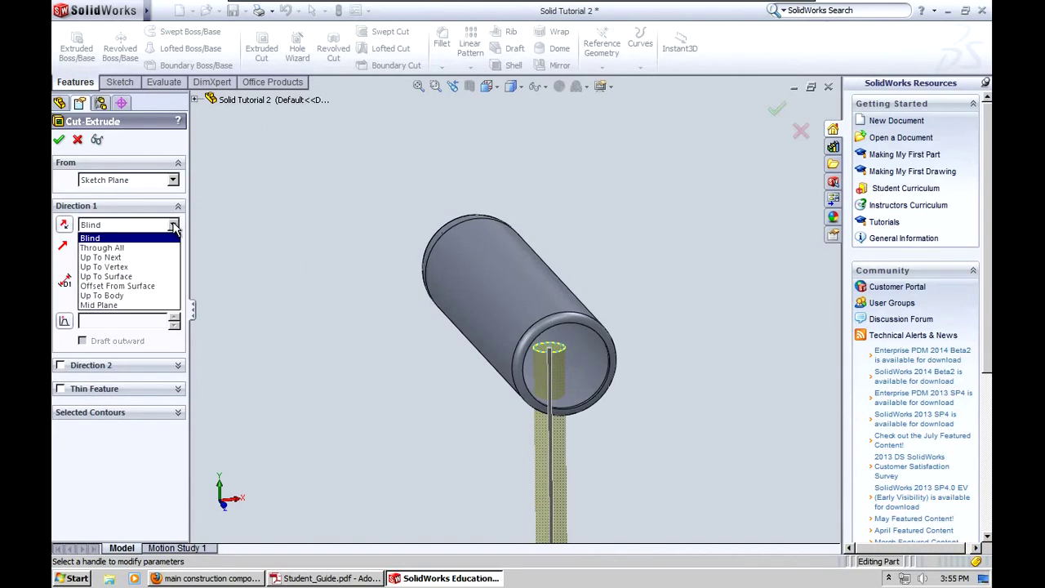
{"action": "left_click", "coordinate": [112, 258]}
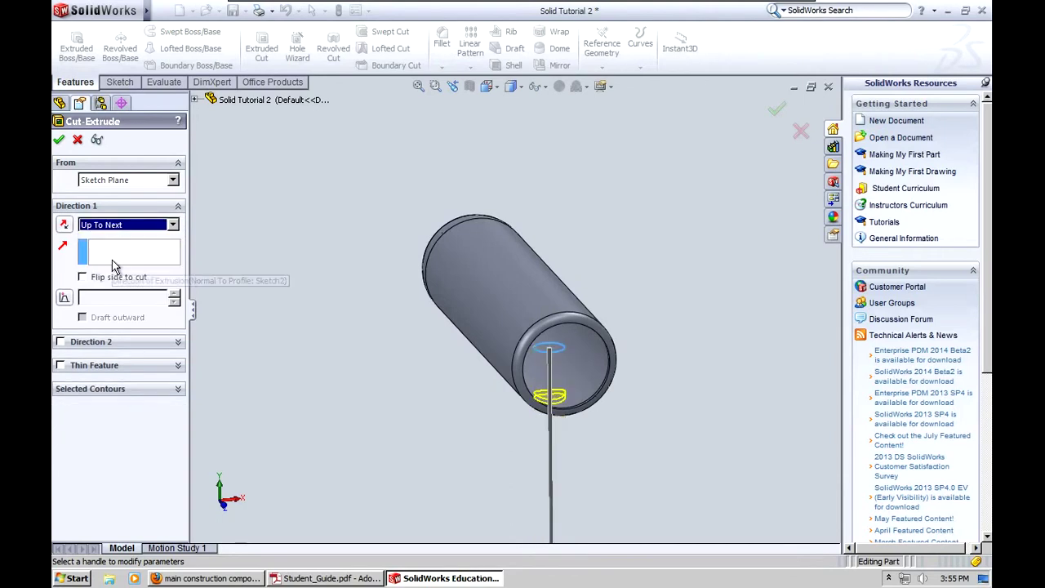
{"action": "left_click", "coordinate": [128, 234]}
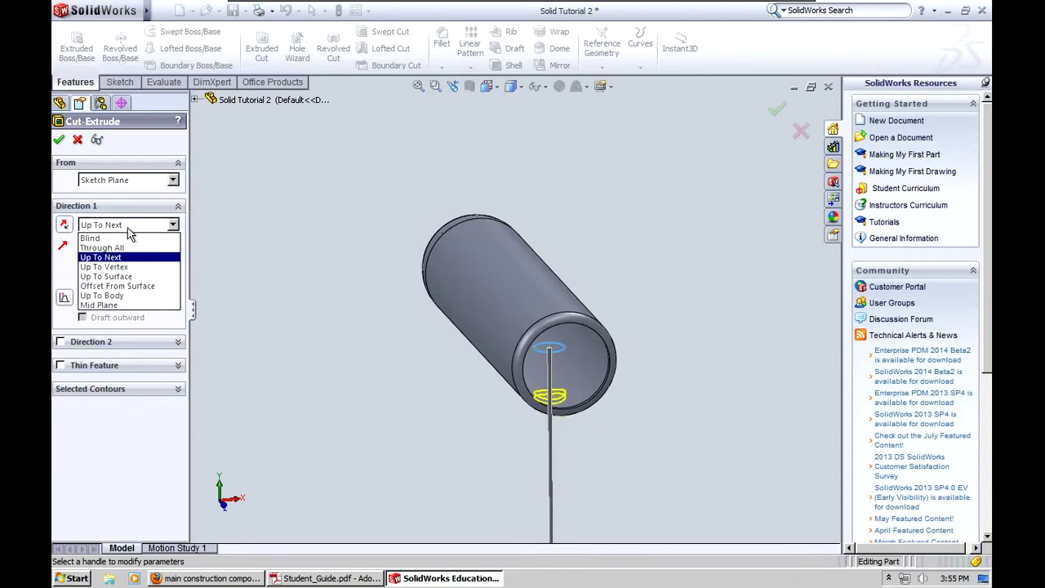
{"action": "left_click", "coordinate": [115, 305]}
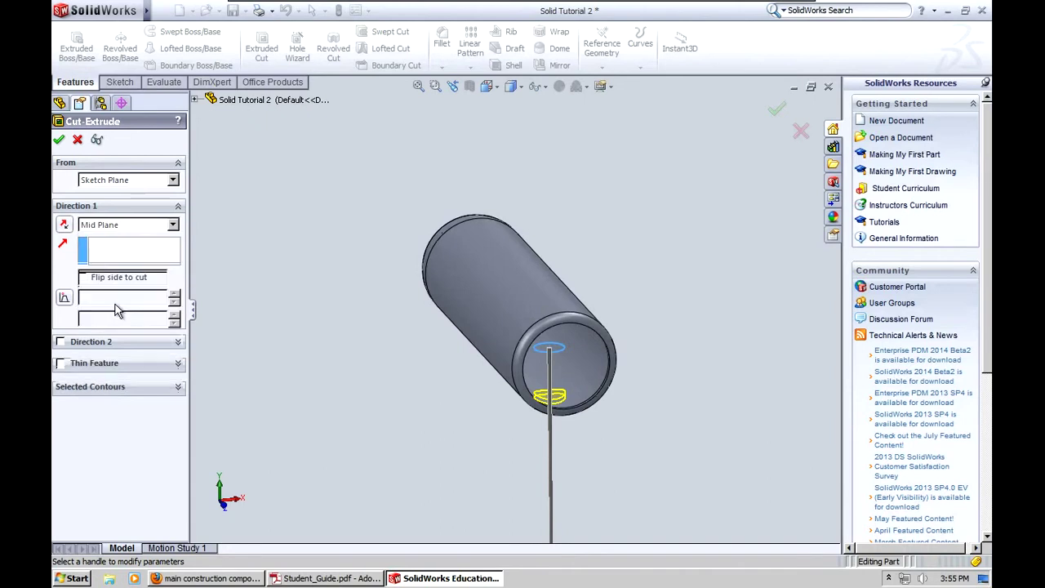
{"action": "left_click", "coordinate": [143, 228]}
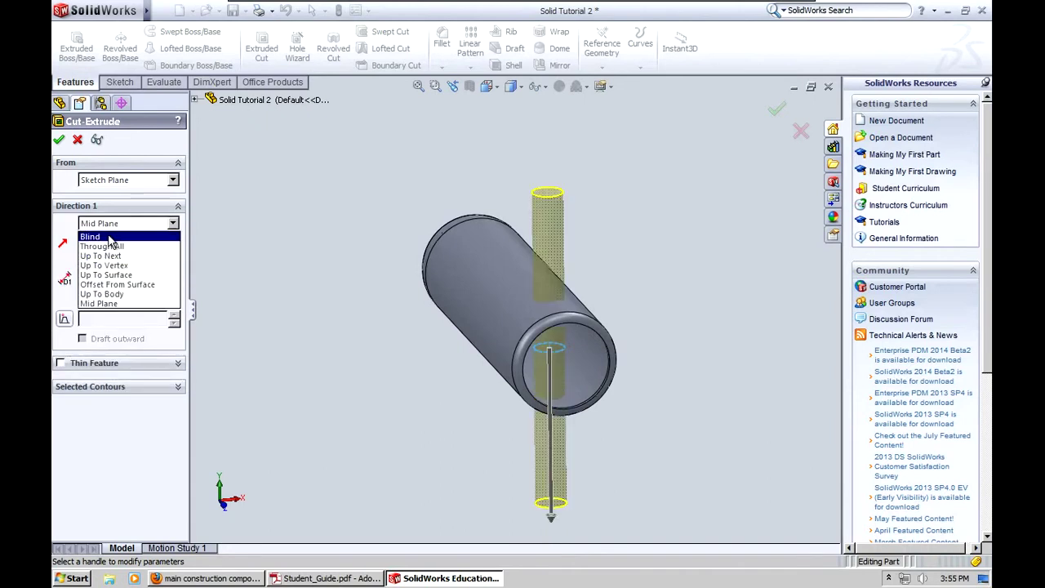
{"action": "left_click", "coordinate": [110, 237]}
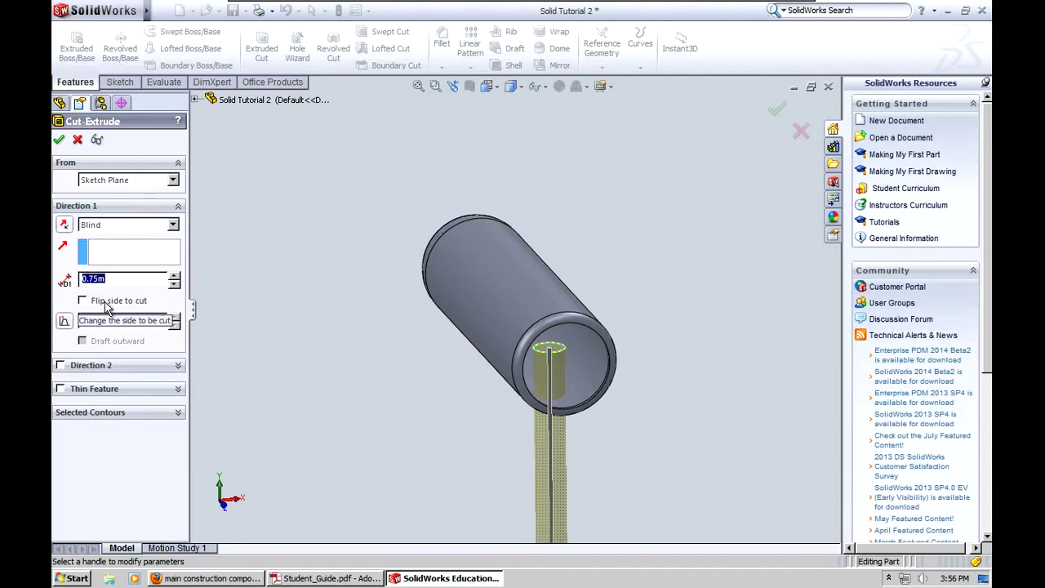
- Make the cut Mid Plane, about 0.597 m deep, and accept it
{"action": "left_click", "coordinate": [64, 226]}
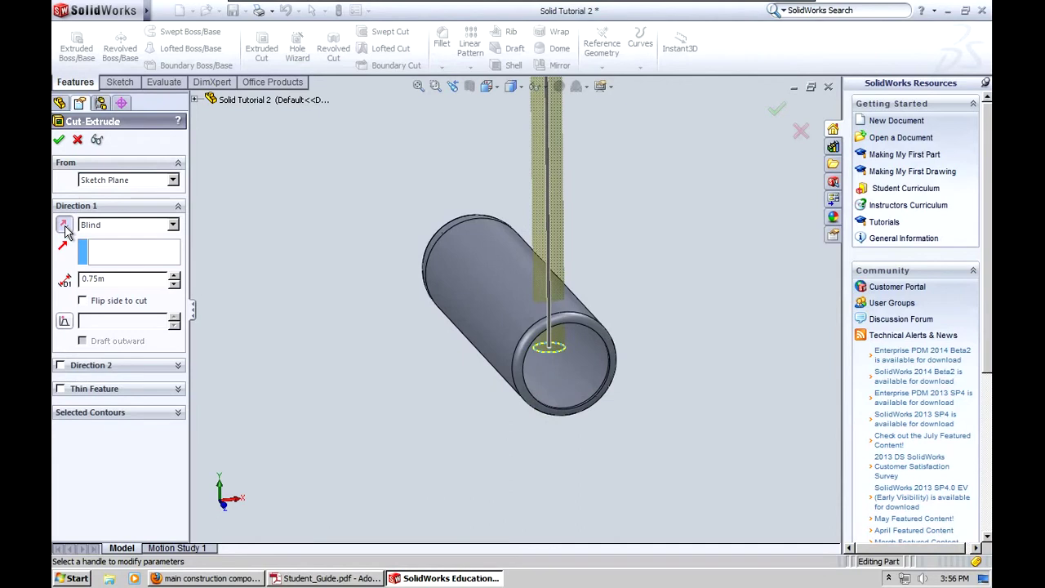
{"action": "left_click", "coordinate": [64, 227]}
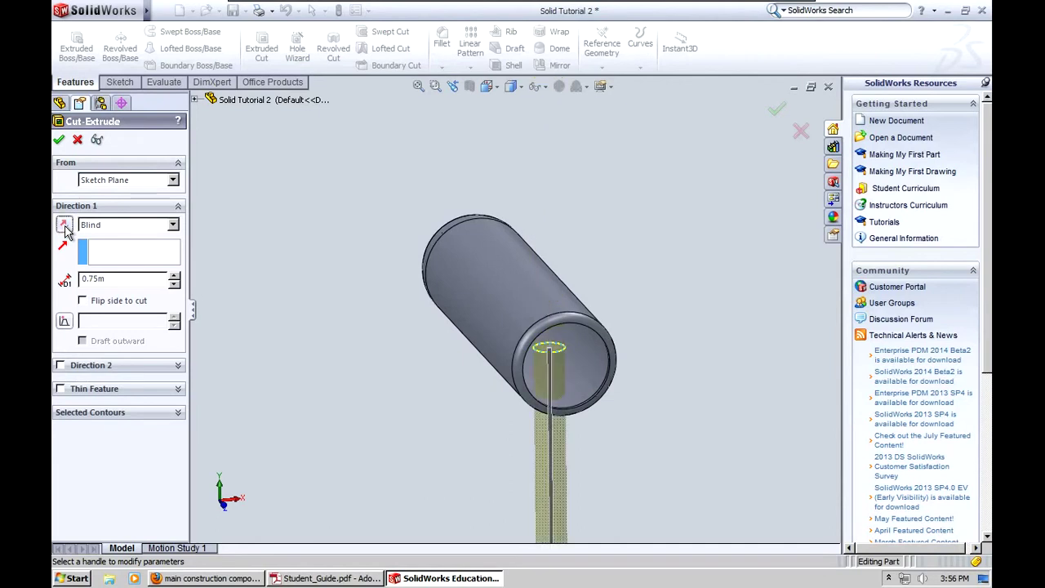
{"action": "left_click", "coordinate": [129, 227]}
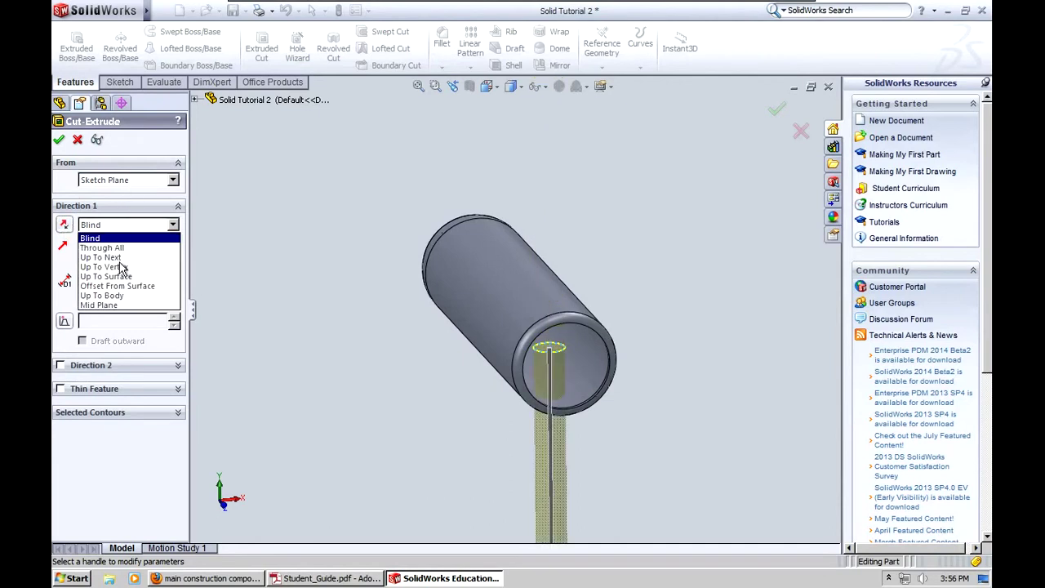
{"action": "left_click", "coordinate": [122, 298]}
{"action": "left_click", "coordinate": [129, 224]}
{"action": "left_click", "coordinate": [103, 305]}
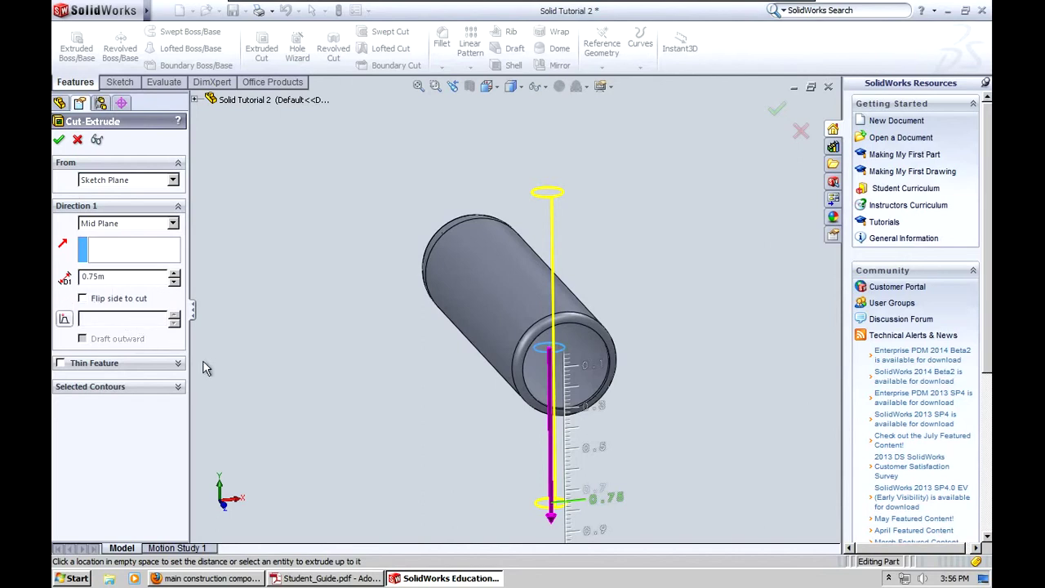
{"action": "left_click_drag", "start_coordinate": [550, 512], "coordinate": [491, 484]}
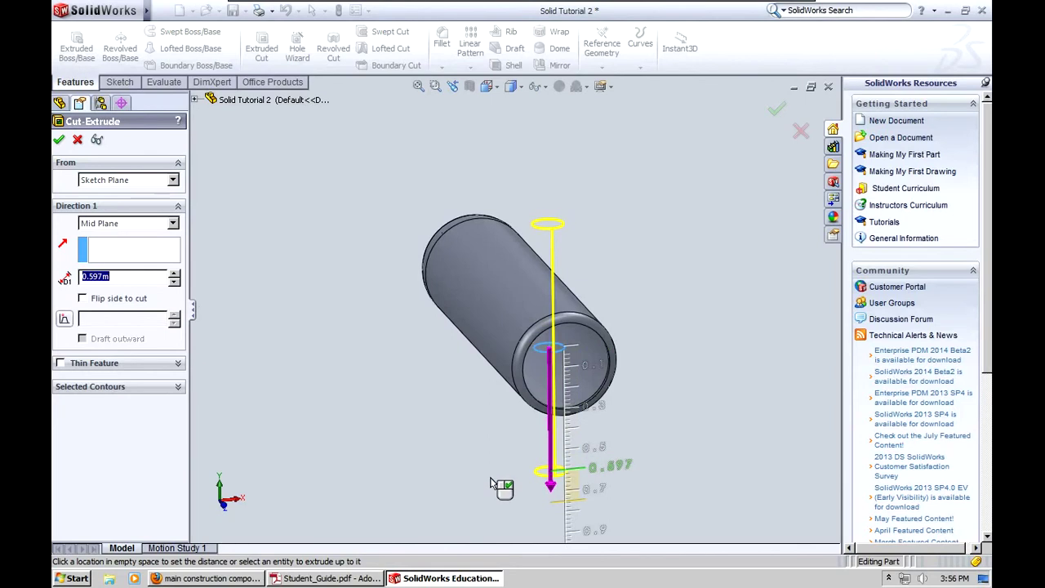
{"action": "right_click", "coordinate": [491, 480]}
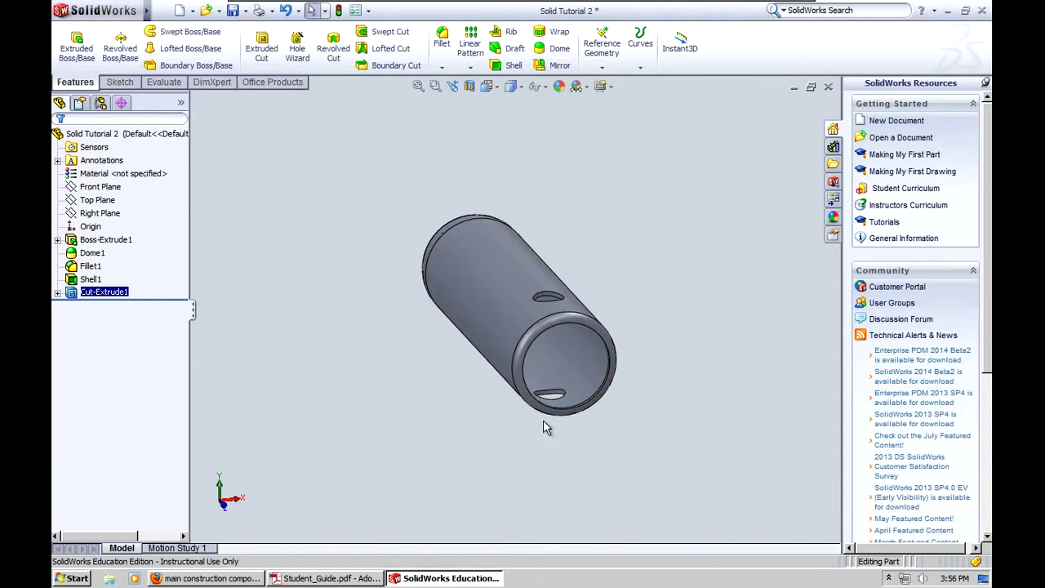
- Show the pin in Isometric orientation and save the part
{"action": "left_click", "coordinate": [232, 10]}
{"action": "key", "text": "space"}
{"action": "left_click", "coordinate": [327, 378]}
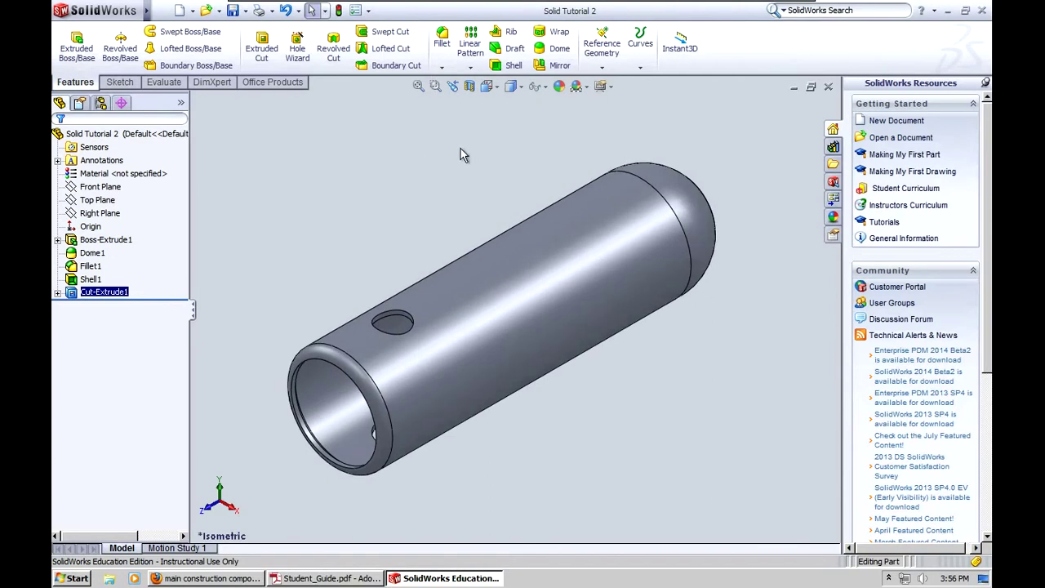
{"action": "left_click", "coordinate": [493, 87]}
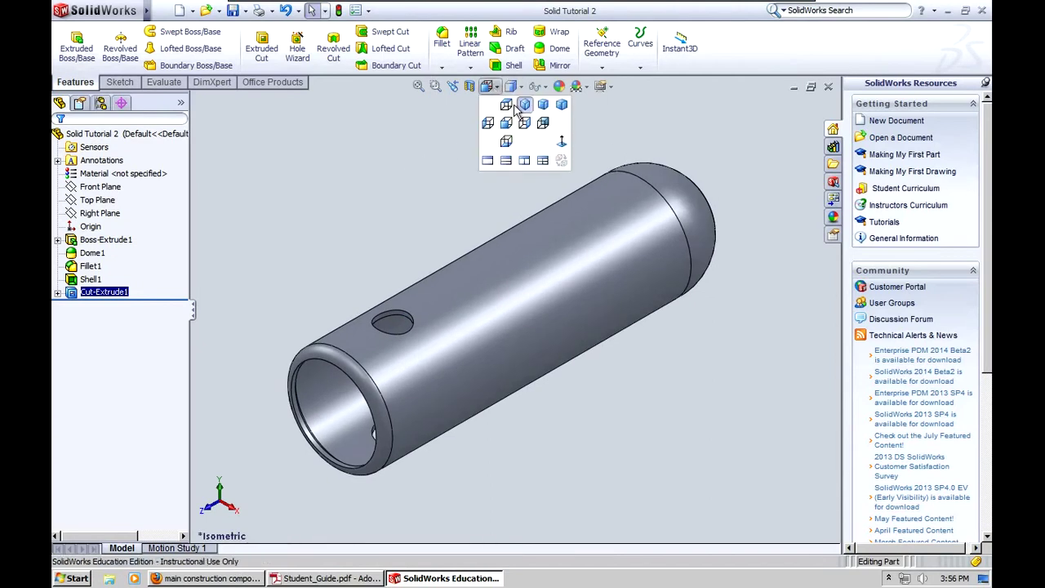
{"action": "left_click", "coordinate": [539, 86]}
{"action": "left_click", "coordinate": [490, 86]}
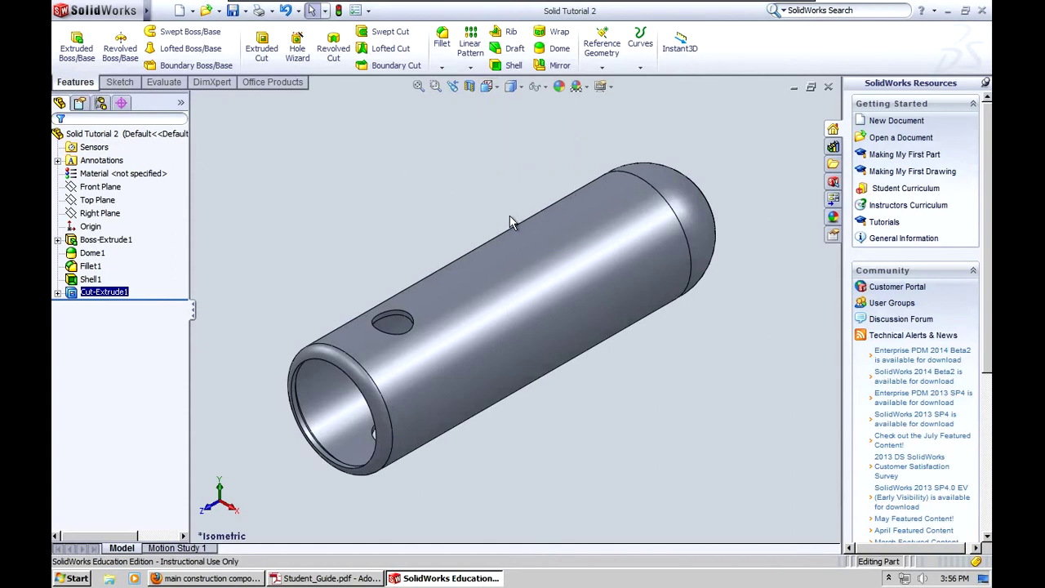
{"action": "left_click", "coordinate": [233, 11]}
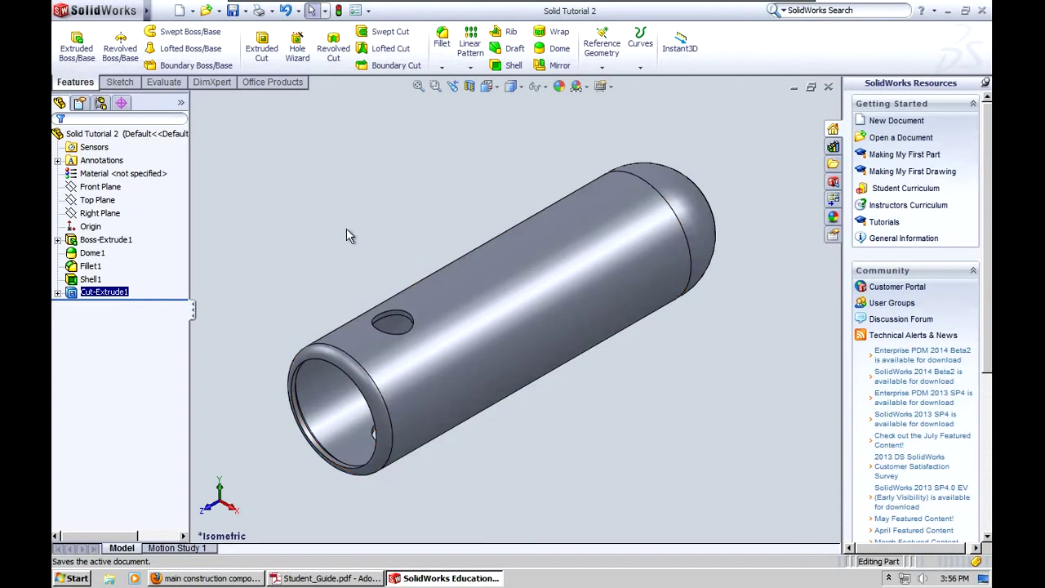
- Make a drawing from the pin part using the Drawing template
{"action": "left_click", "coordinate": [162, 12]}
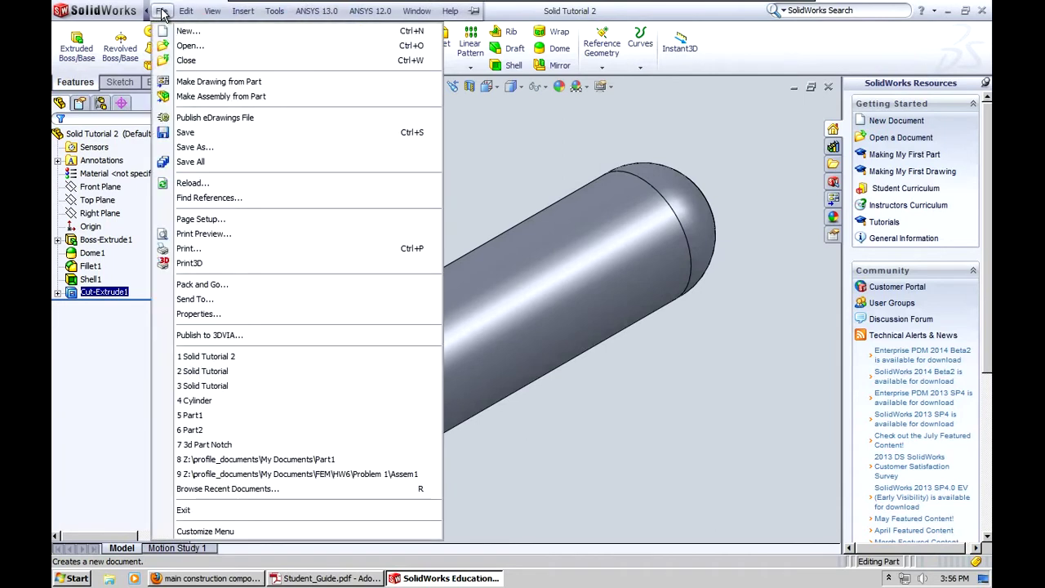
{"action": "left_click", "coordinate": [184, 86]}
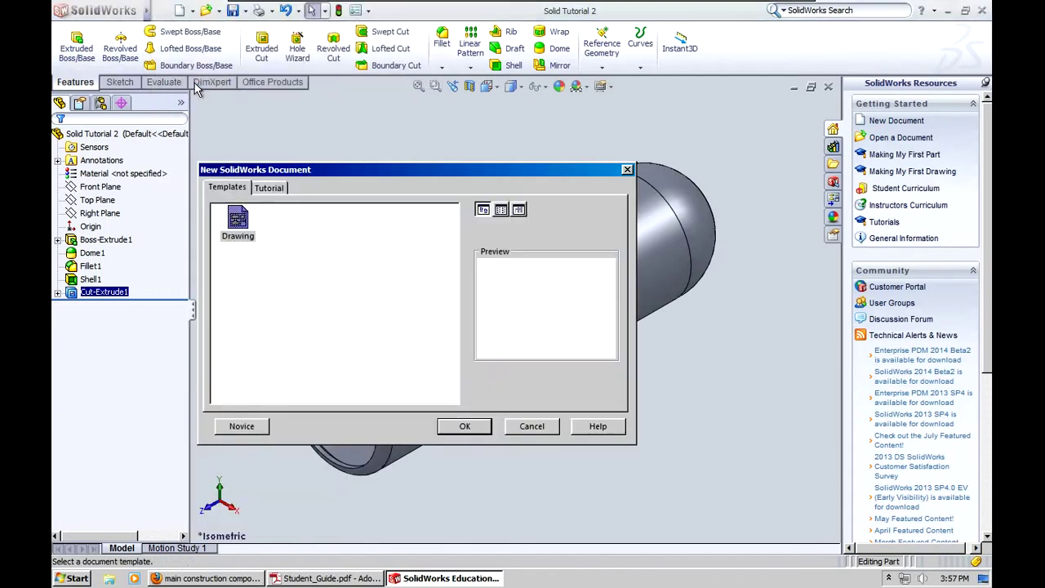
{"action": "left_click", "coordinate": [462, 431]}
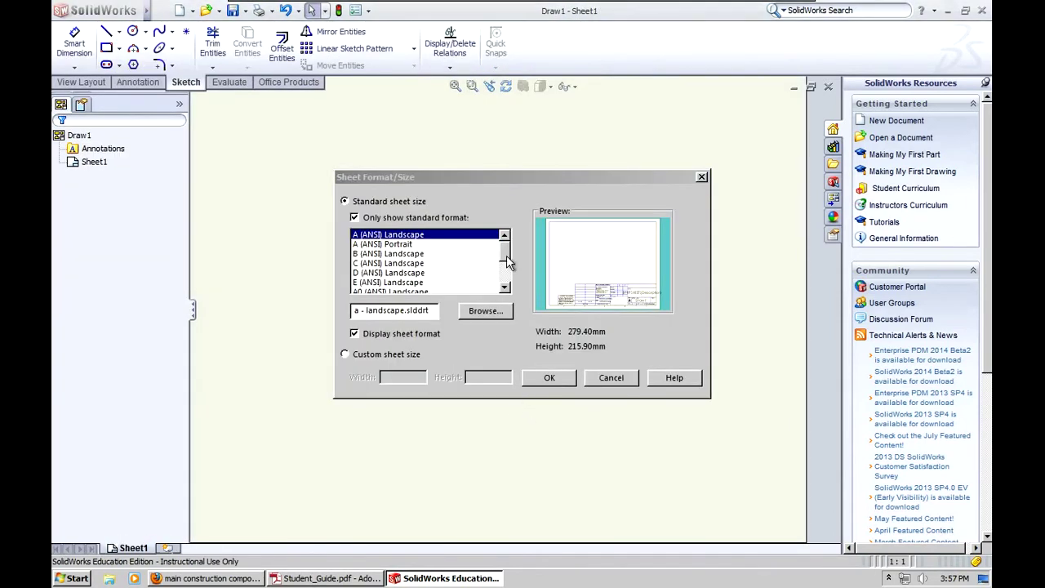
{"action": "mouse_move", "coordinate": [508, 260]}
{"action": "left_mouse_down"}
{"action": "mouse_move", "coordinate": [508, 288]}
{"action": "mouse_move", "coordinate": [508, 245]}
{"action": "left_mouse_up"}
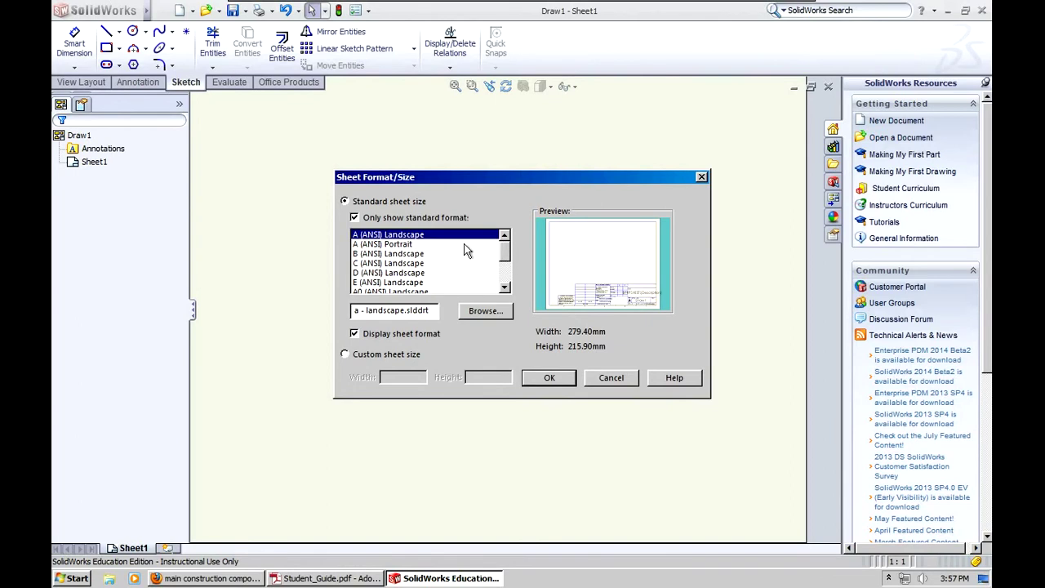
- Use an A (ANSI) Landscape sheet and place the pin's top view with two projected views
{"action": "left_click", "coordinate": [555, 378]}
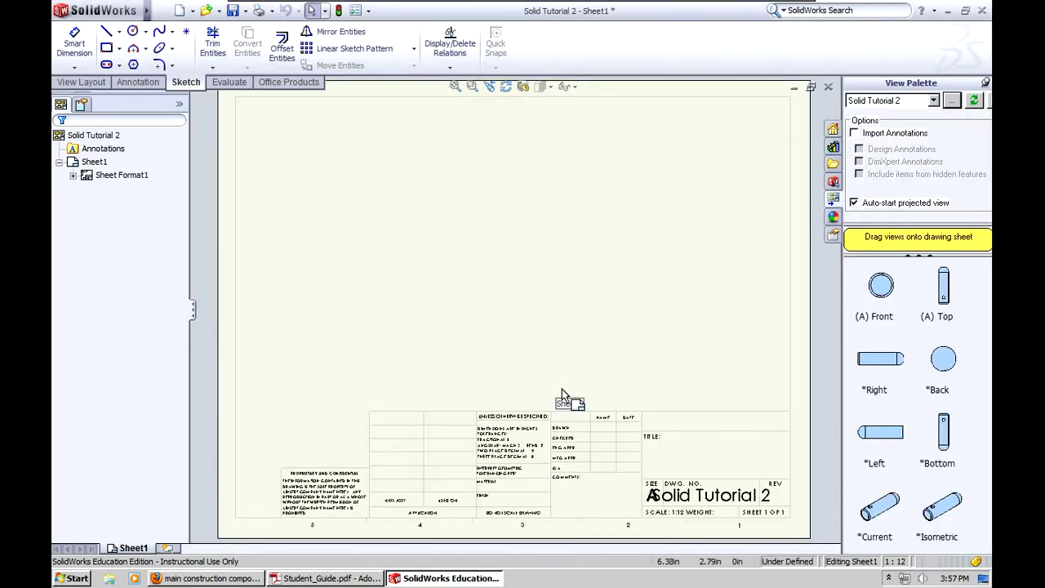
{"action": "mouse_move", "coordinate": [944, 291]}
{"action": "left_mouse_down"}
{"action": "mouse_move", "coordinate": [299, 152]}
{"action": "mouse_move", "coordinate": [315, 186]}
{"action": "left_mouse_up"}
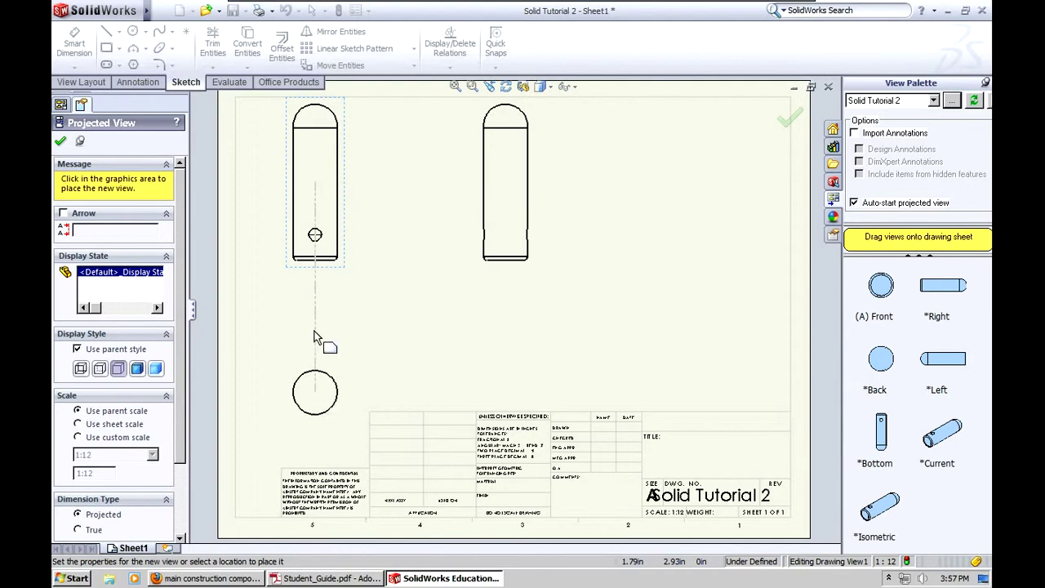
{"action": "left_click", "coordinate": [318, 358]}
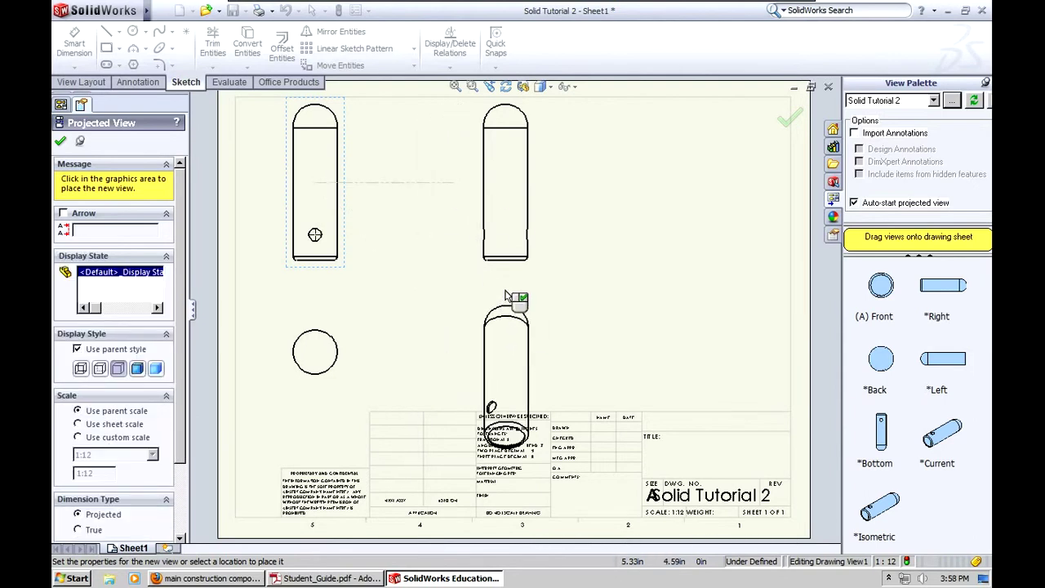
{"action": "left_click", "coordinate": [261, 252]}
{"action": "left_click", "coordinate": [60, 142]}
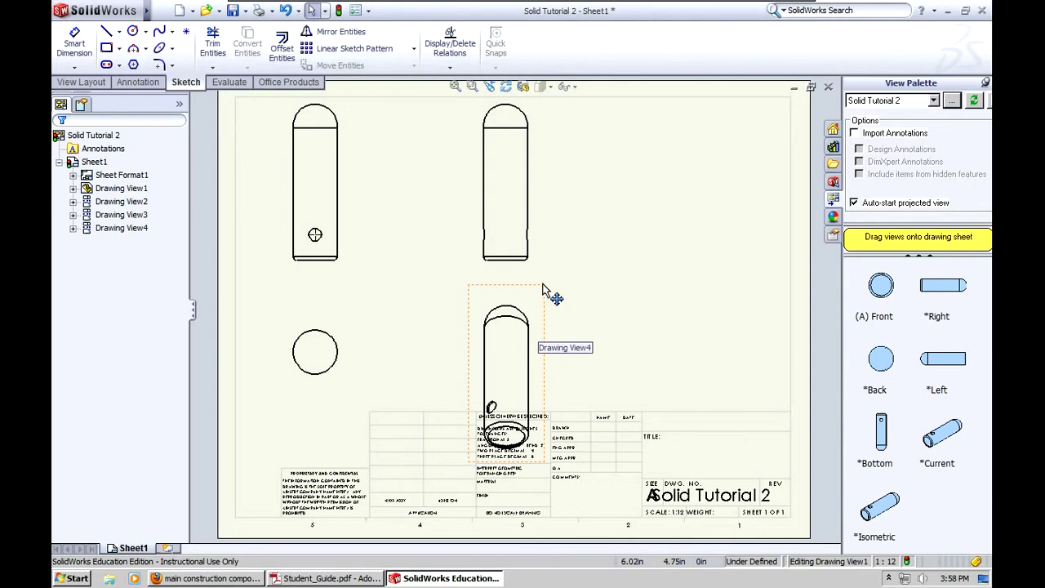
- Move the lower projected view off the title block and add an isometric pin view on the right
{"action": "mouse_move", "coordinate": [542, 298]}
{"action": "left_mouse_down"}
{"action": "mouse_move", "coordinate": [502, 291]}
{"action": "mouse_move", "coordinate": [527, 292]}
{"action": "mouse_move", "coordinate": [550, 275]}
{"action": "mouse_move", "coordinate": [541, 270]}
{"action": "mouse_move", "coordinate": [548, 296]}
{"action": "left_mouse_up"}
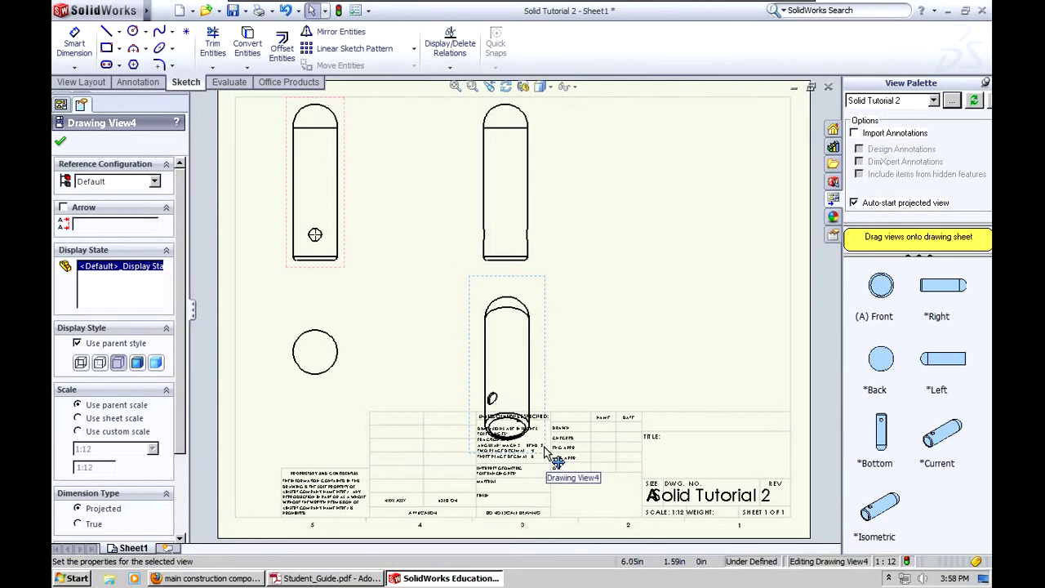
{"action": "left_click_drag", "start_coordinate": [543, 391], "coordinate": [604, 358]}
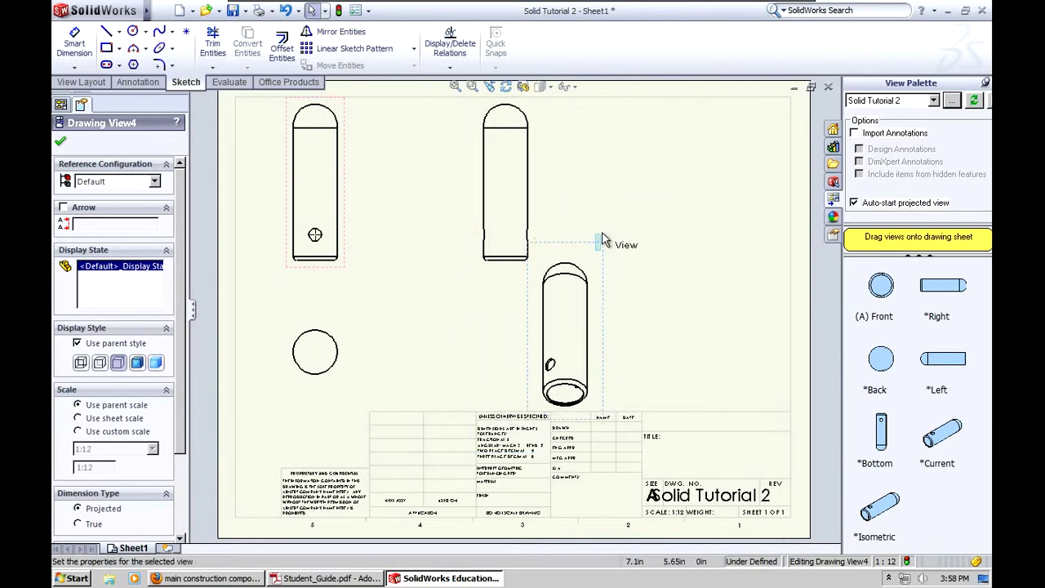
{"action": "key", "text": "Escape"}
{"action": "left_click", "coordinate": [591, 261]}
{"action": "key", "text": "Escape"}
{"action": "left_click_drag", "start_coordinate": [599, 245], "coordinate": [613, 246]}
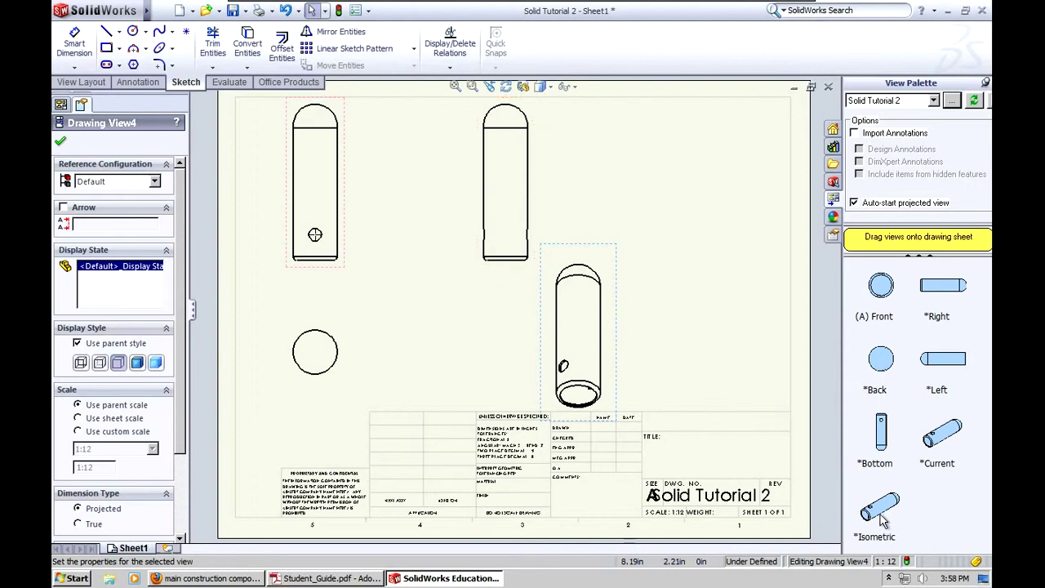
{"action": "mouse_move", "coordinate": [774, 427]}
{"action": "left_mouse_down"}
{"action": "mouse_move", "coordinate": [700, 338]}
{"action": "mouse_move", "coordinate": [711, 350]}
{"action": "mouse_move", "coordinate": [709, 331]}
{"action": "left_mouse_up"}
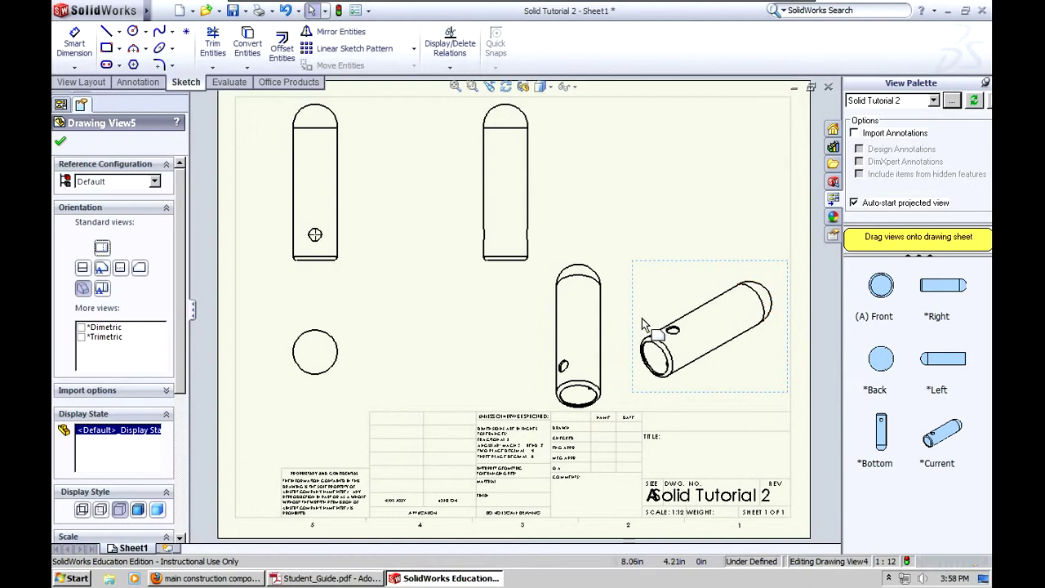
- Delete Drawing View4 and slide the isometric view left into its place
{"action": "left_click", "coordinate": [614, 252]}
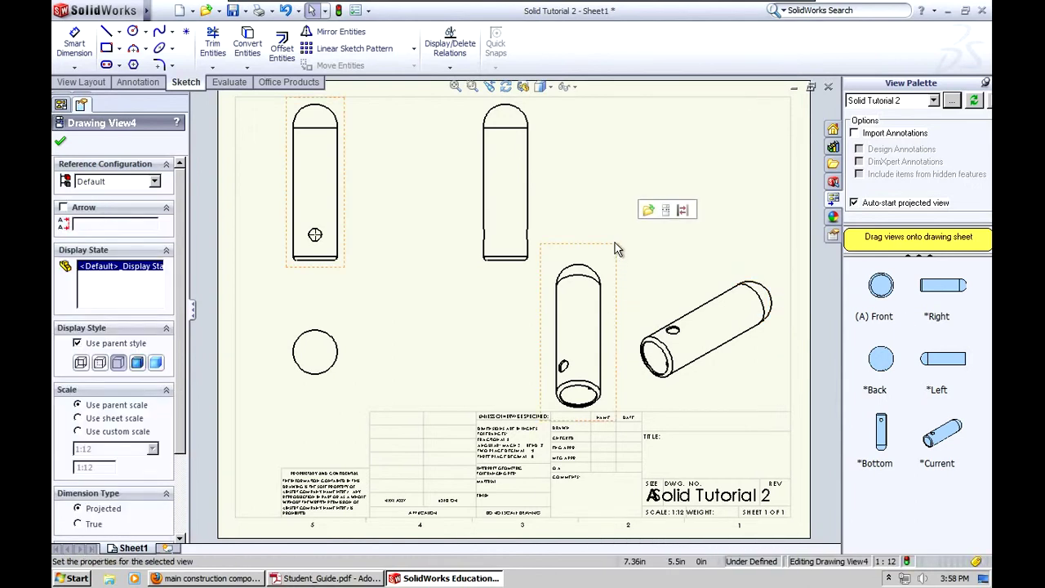
{"action": "left_click", "coordinate": [614, 244]}
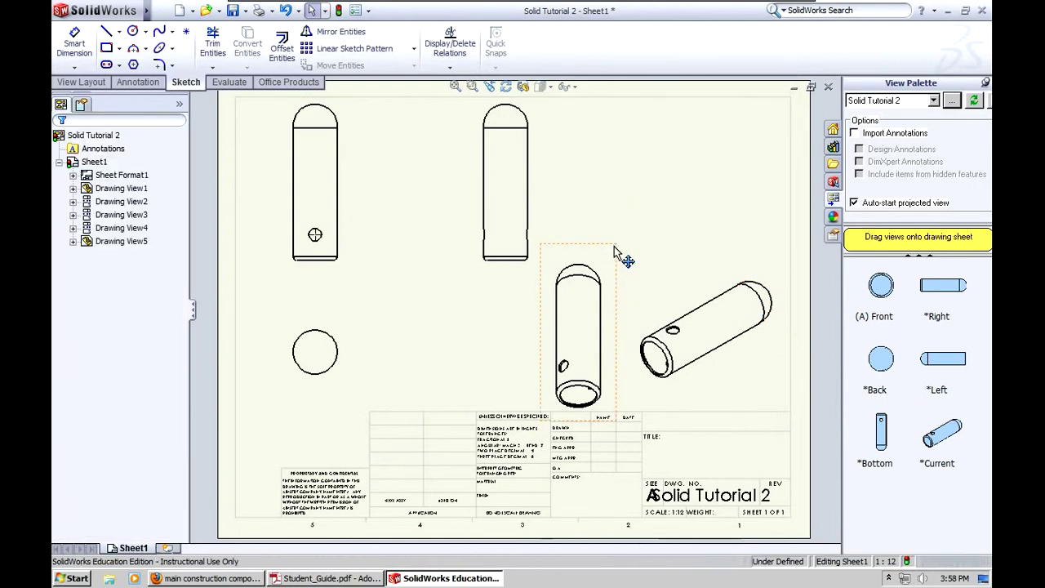
{"action": "left_click", "coordinate": [614, 249]}
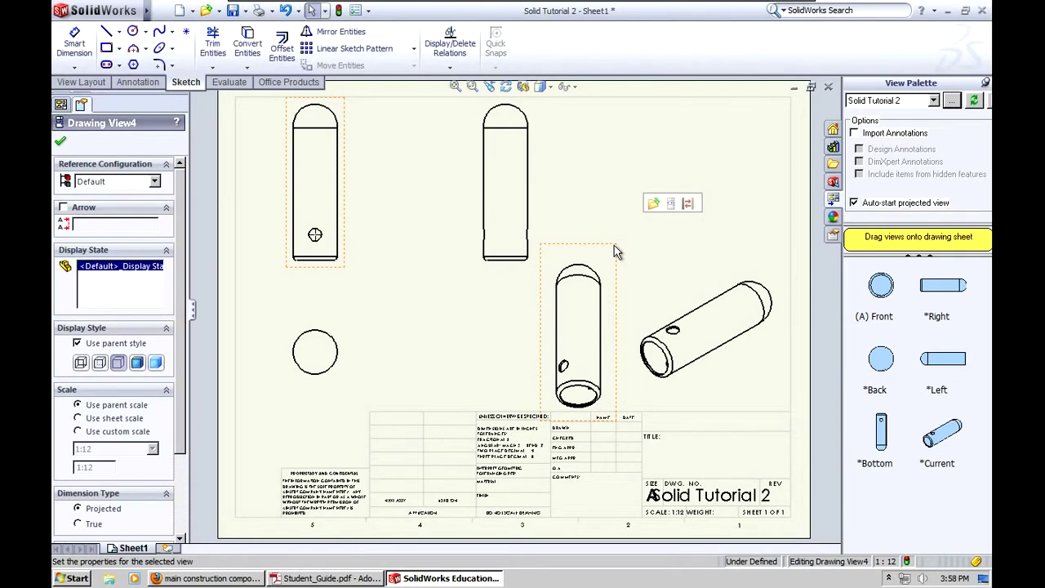
{"action": "key", "text": "Delete"}
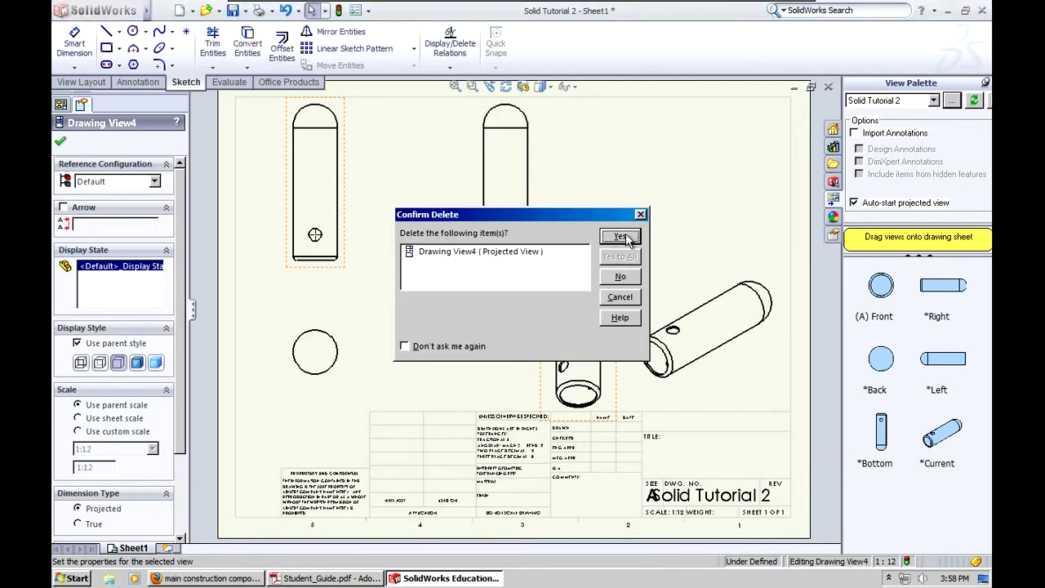
{"action": "left_click", "coordinate": [624, 238]}
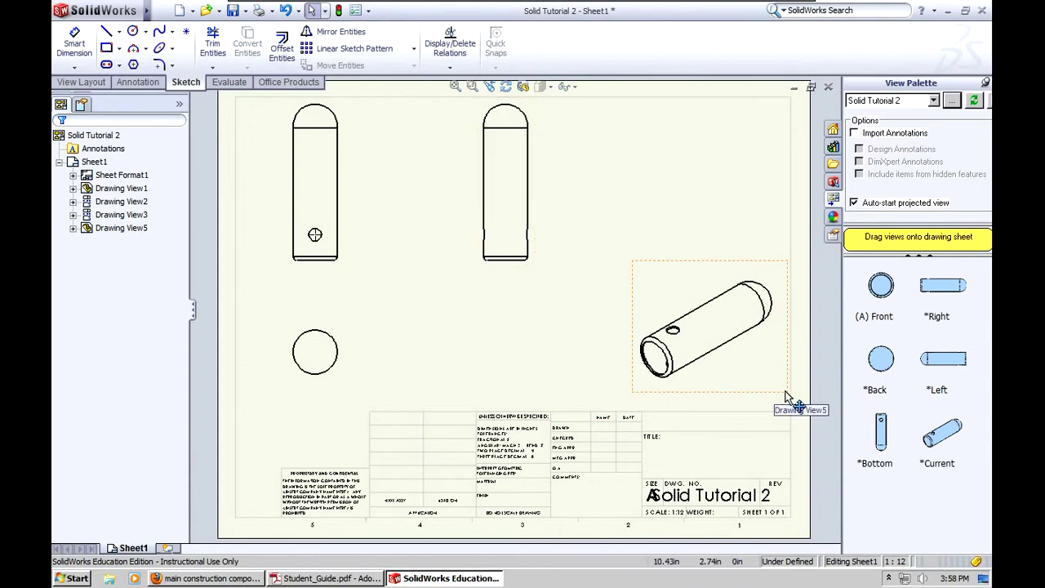
{"action": "left_click_drag", "start_coordinate": [785, 393], "coordinate": [704, 391]}
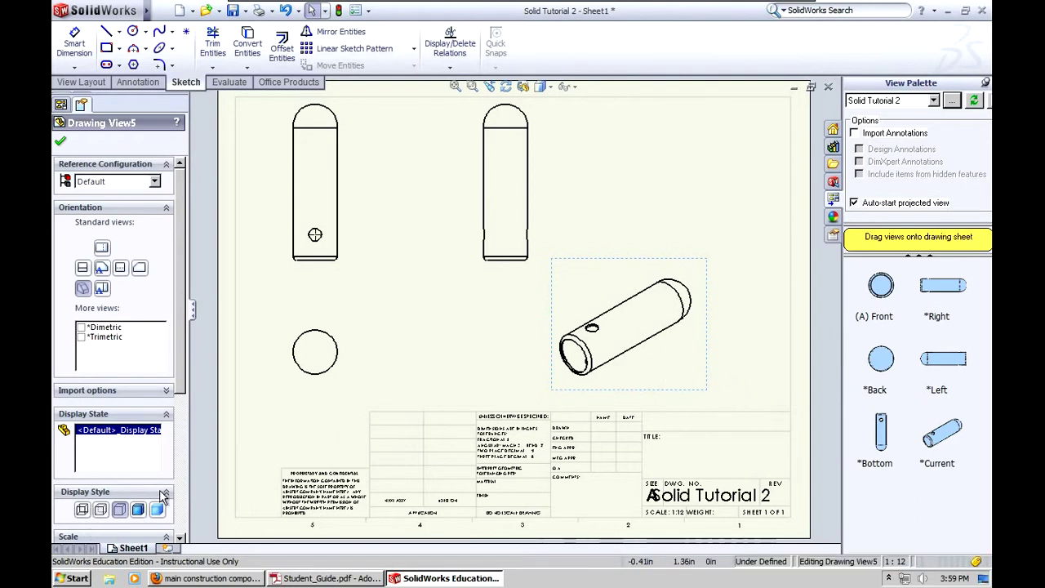
- Set the isometric view's display style to Shaded With Edges
{"action": "left_click", "coordinate": [139, 511]}
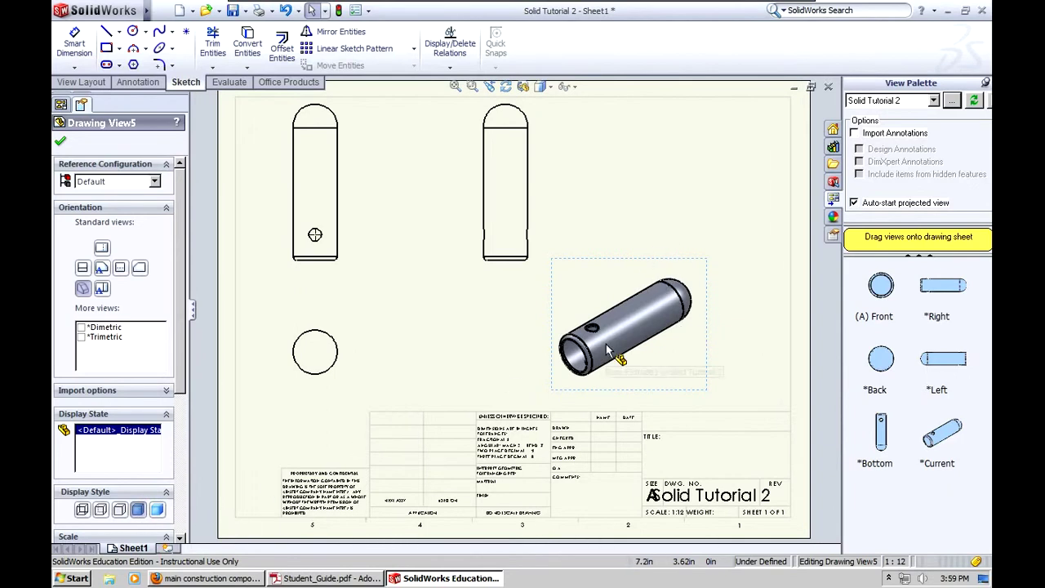
{"action": "left_click", "coordinate": [61, 144]}
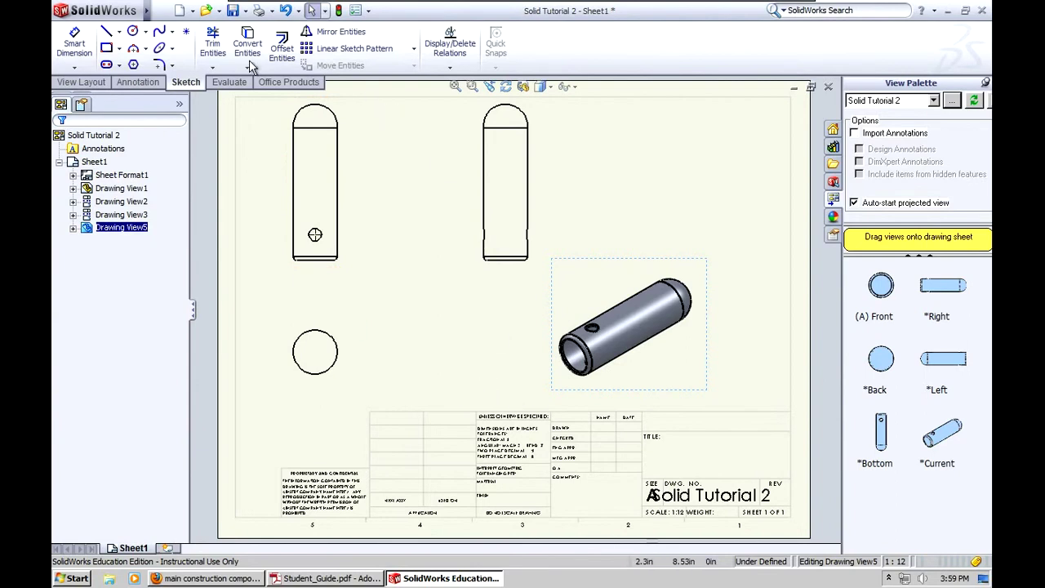
{"action": "left_click", "coordinate": [85, 56]}
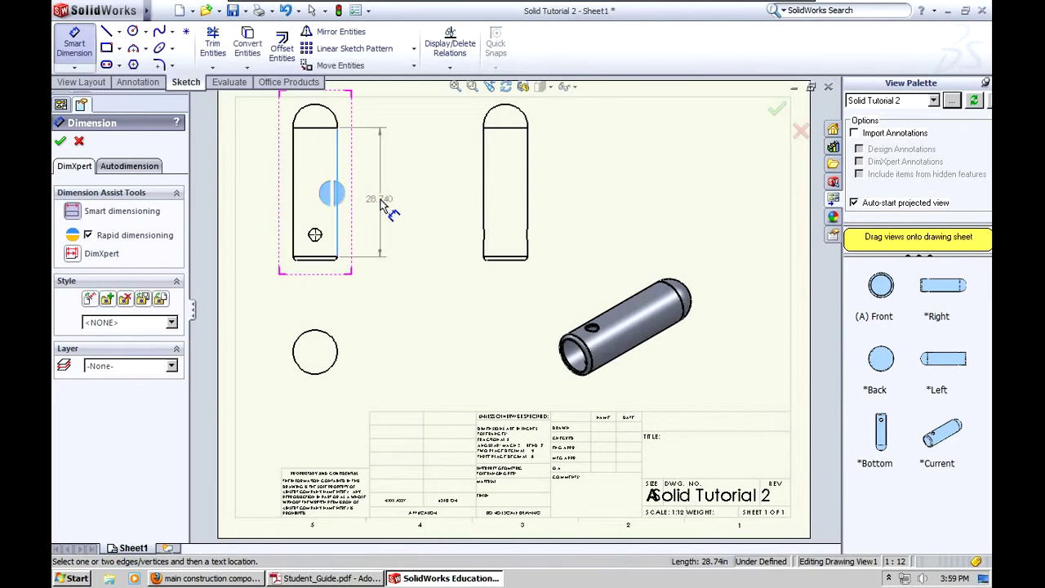
- Add the 28.740 length, Ø9.783 end-circle diameter and R4.891 dome radius dimensions
{"action": "left_click", "coordinate": [351, 196]}
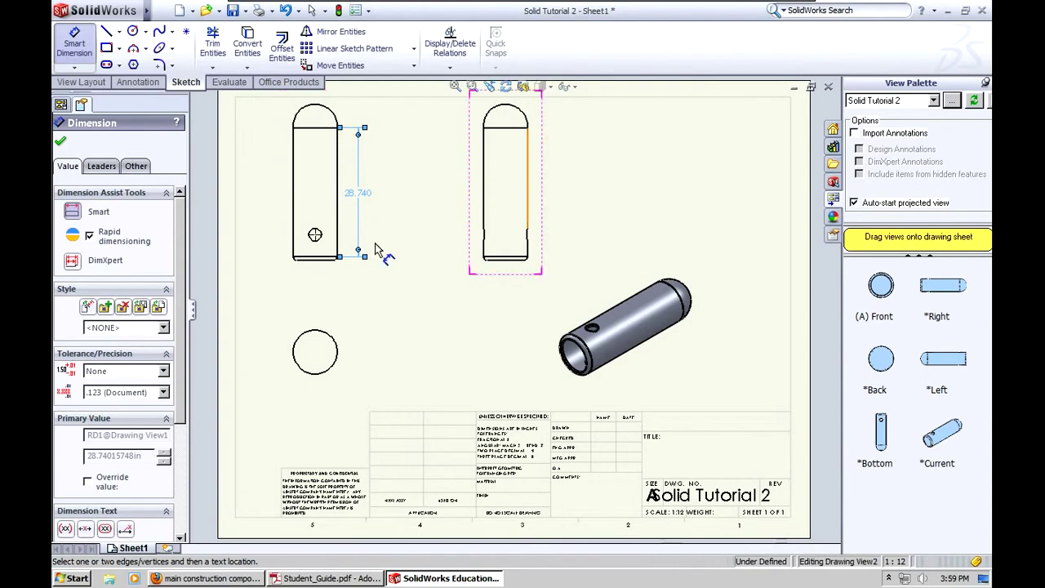
{"action": "left_click", "coordinate": [333, 343]}
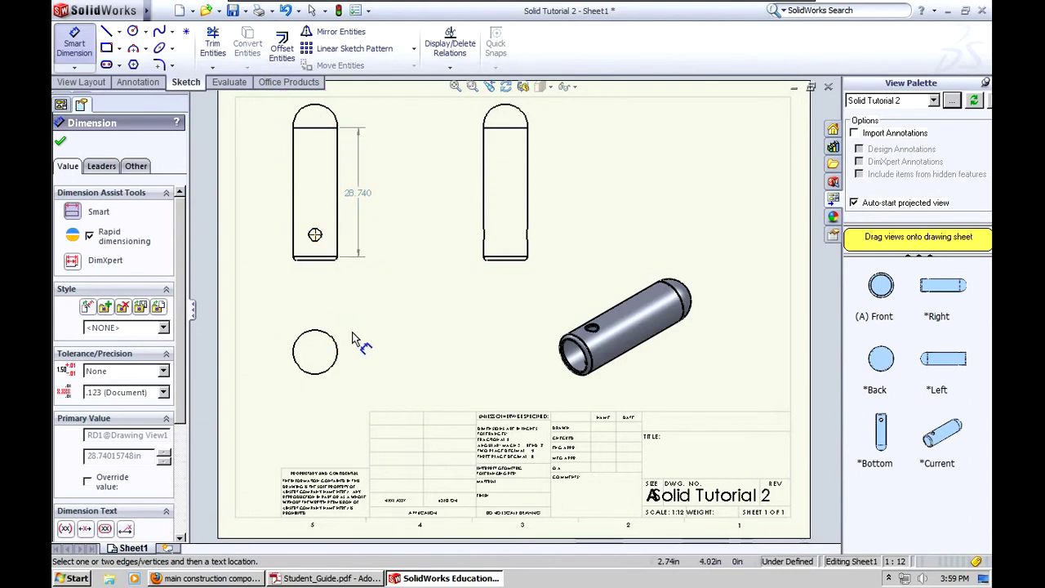
{"action": "left_click", "coordinate": [331, 342]}
{"action": "left_click", "coordinate": [369, 304]}
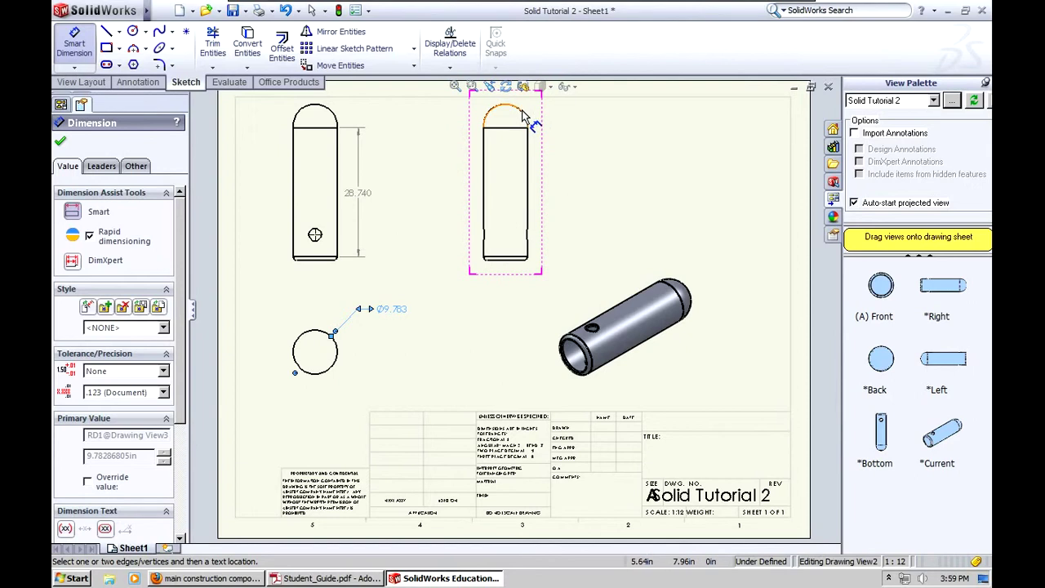
{"action": "key", "text": "Escape"}
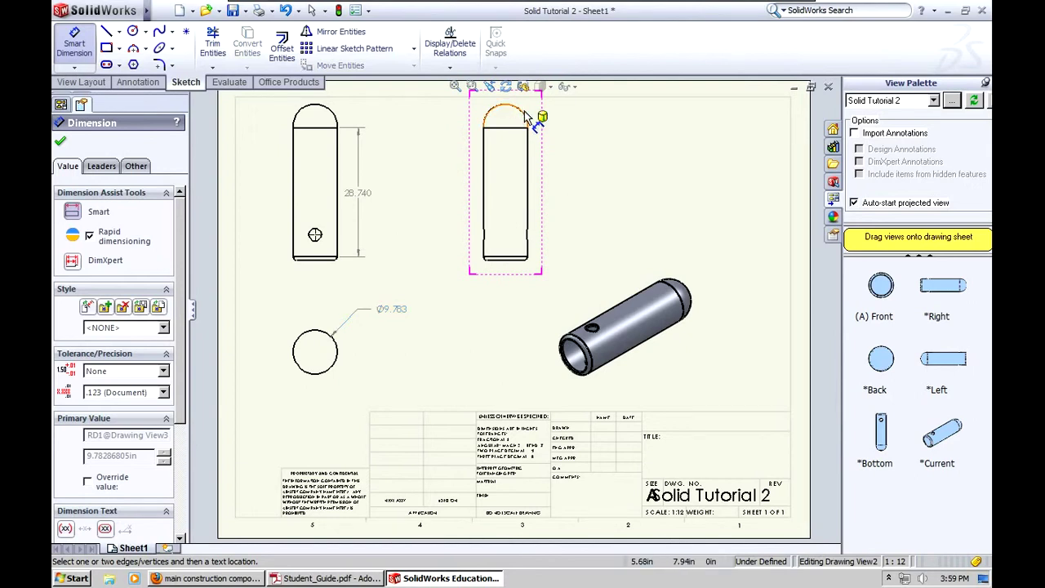
{"action": "left_click", "coordinate": [524, 111]}
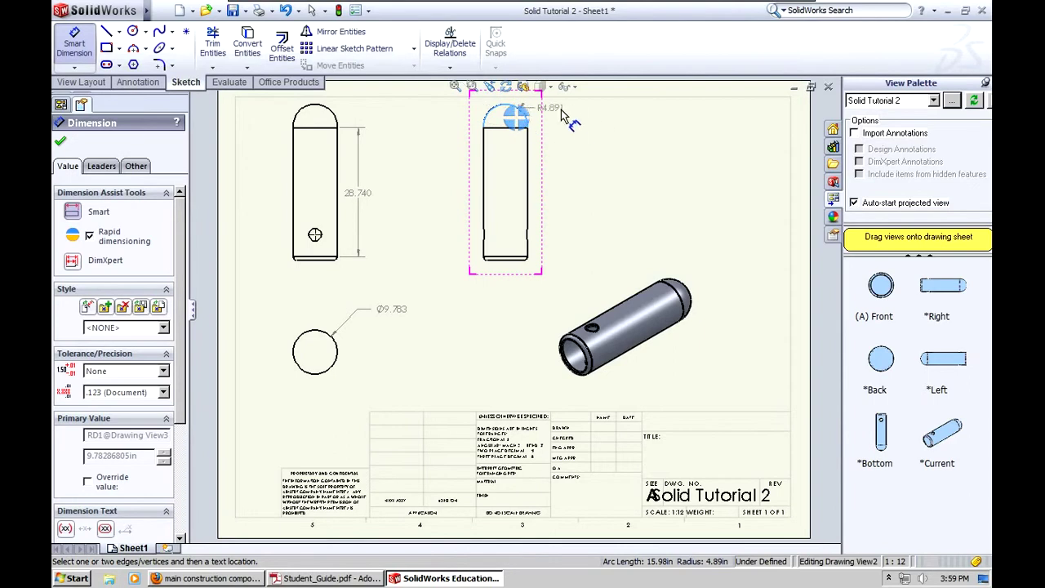
{"action": "left_click", "coordinate": [570, 115]}
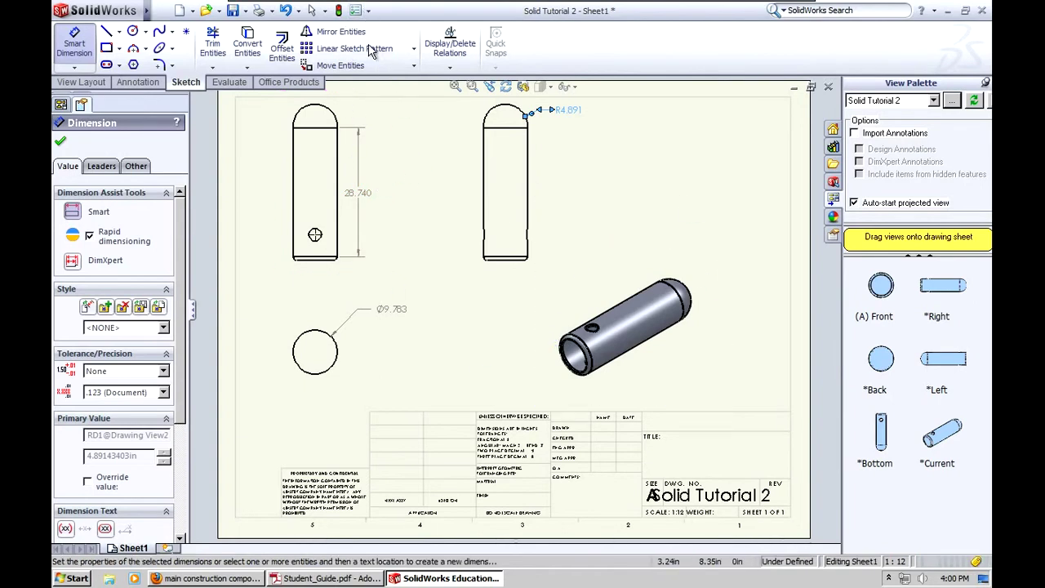
- Change the drawing's document units from IPS to MKS (meter, kilogram, second)
{"action": "left_click", "coordinate": [356, 11]}
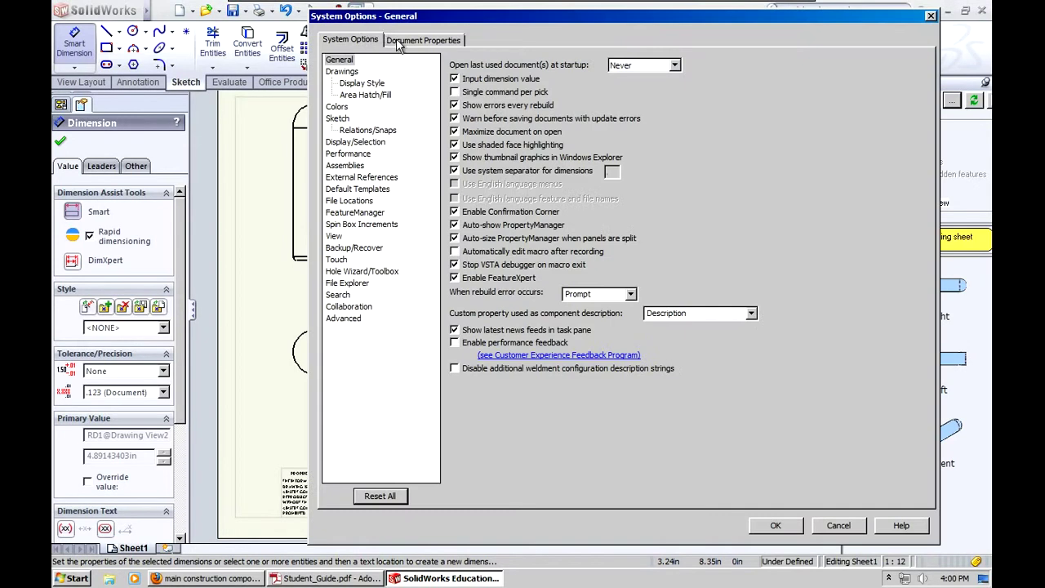
{"action": "left_click", "coordinate": [422, 40]}
{"action": "left_click", "coordinate": [335, 177]}
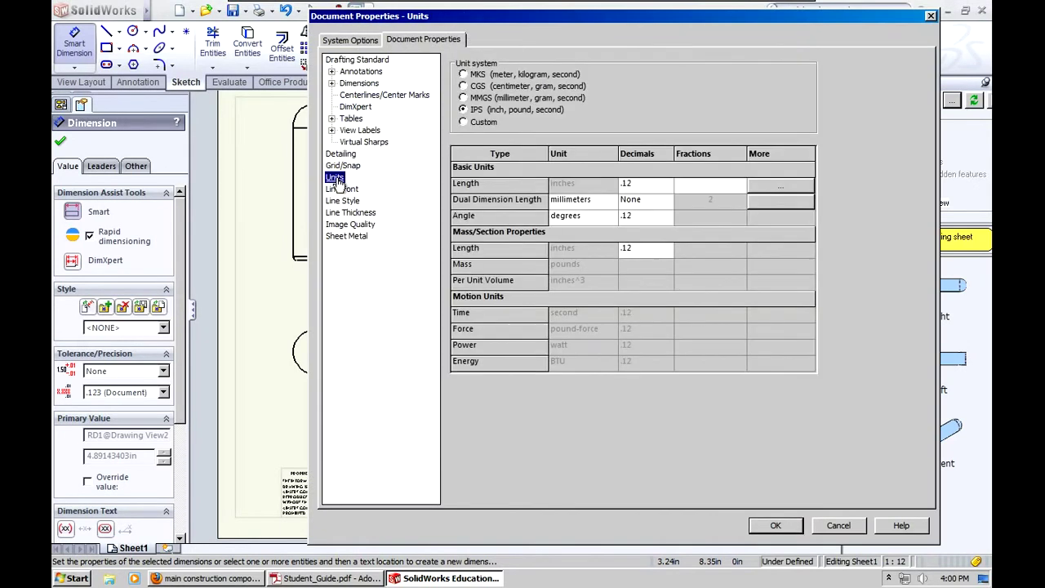
{"action": "left_click", "coordinate": [463, 74]}
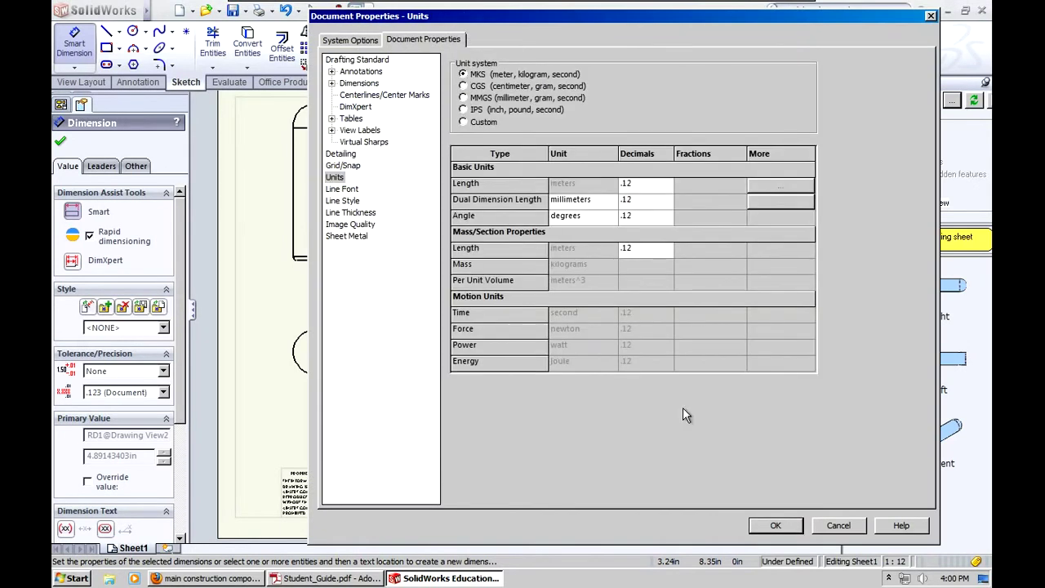
{"action": "left_click", "coordinate": [776, 525]}
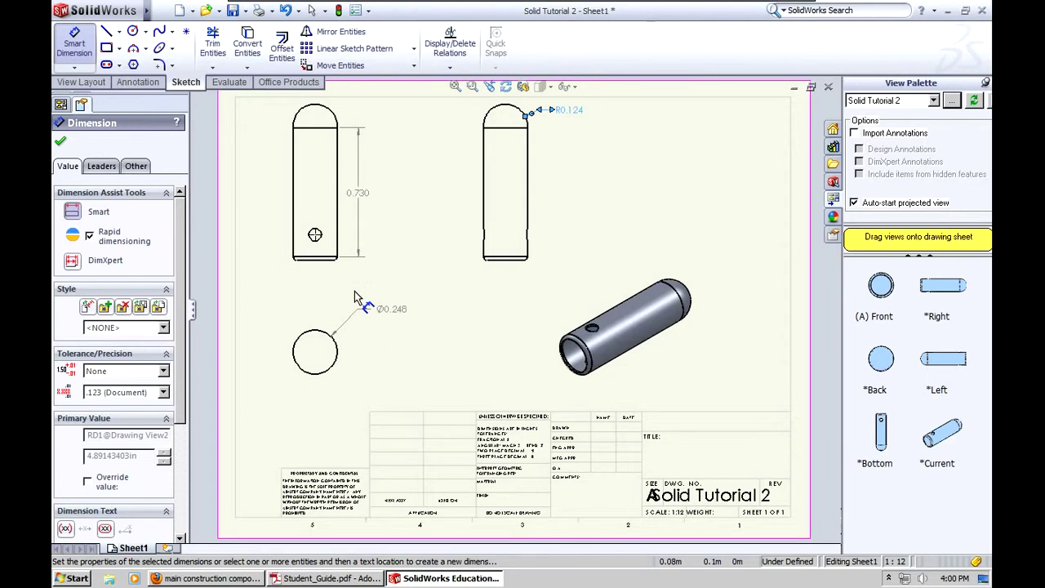
- Dimension the side hole as Ø0.072 and the lower corner fillet as R0.020
{"action": "left_click", "coordinate": [315, 236]}
{"action": "left_click", "coordinate": [272, 216]}
{"action": "scroll", "coordinate": [303, 237], "scroll_direction": "down", "scroll_amount": 2}
{"action": "scroll", "coordinate": [327, 259], "scroll_direction": "down", "scroll_amount": 2}
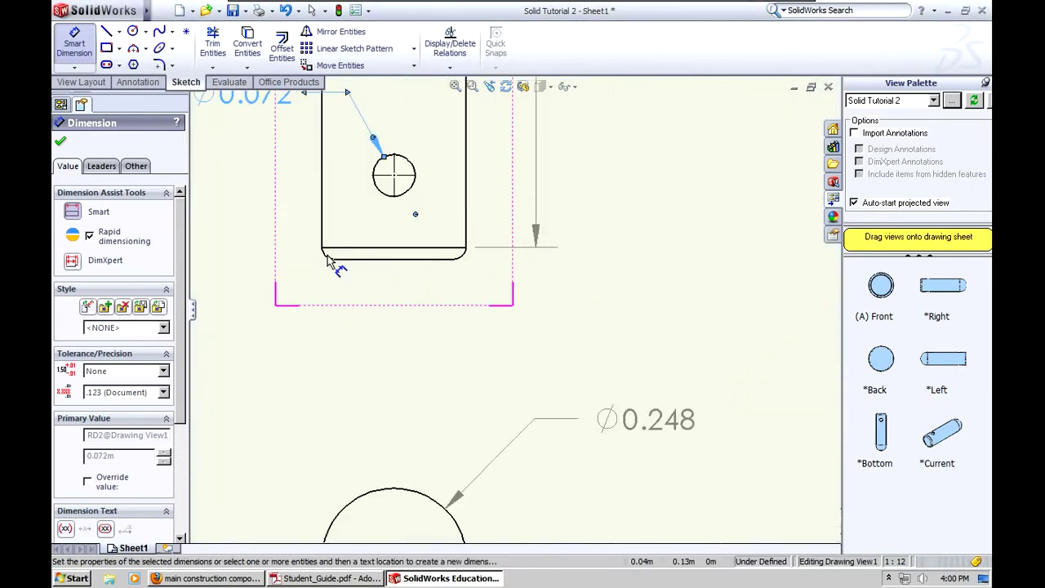
{"action": "left_click", "coordinate": [467, 254]}
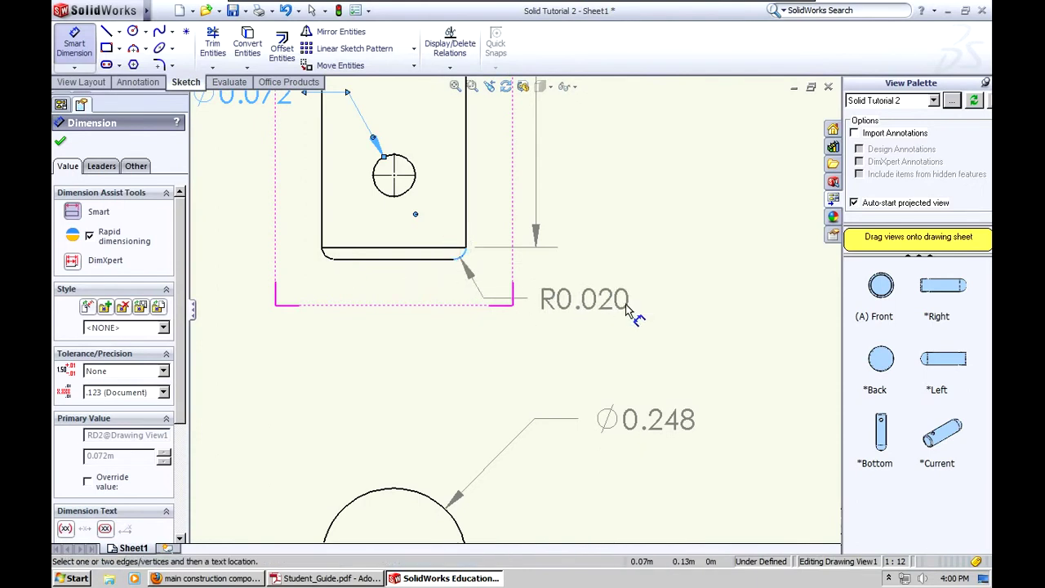
{"action": "left_click", "coordinate": [674, 323]}
{"action": "scroll", "coordinate": [718, 360], "scroll_direction": "up", "scroll_amount": 5}
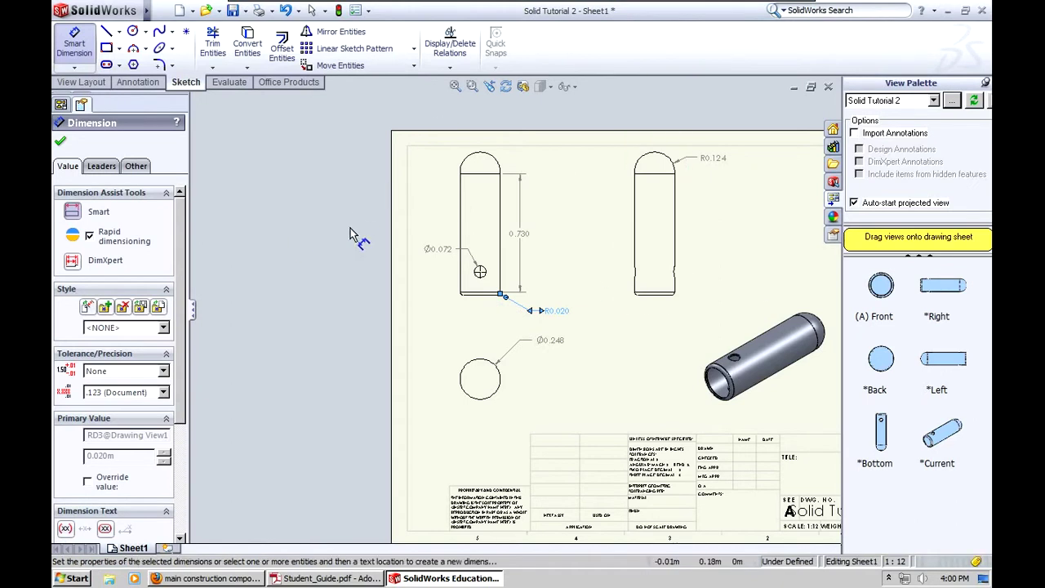
{"action": "scroll", "coordinate": [333, 272], "scroll_direction": "up", "scroll_amount": 3}
{"action": "scroll", "coordinate": [662, 382], "scroll_direction": "down", "scroll_amount": 2}
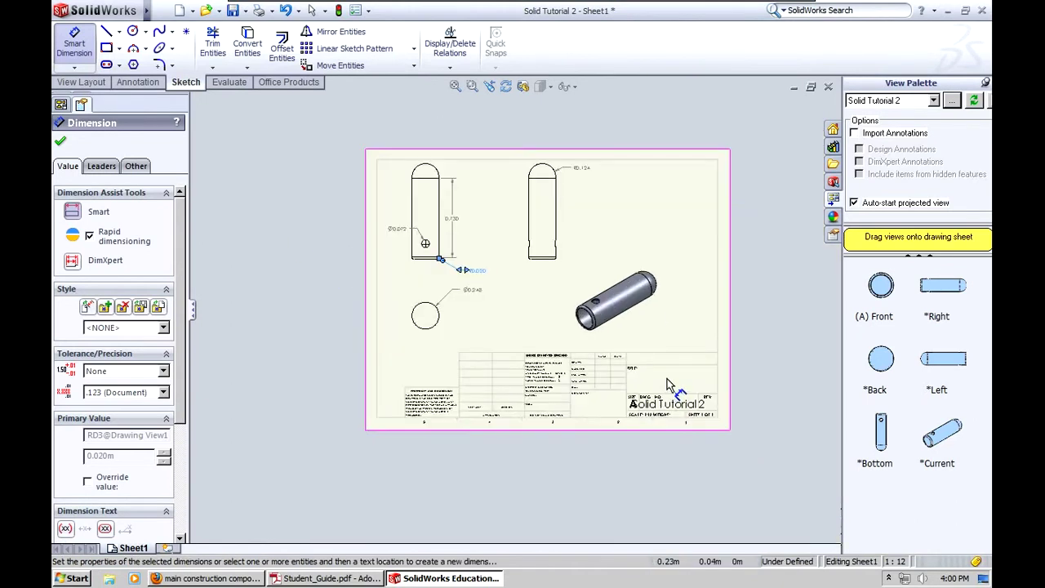
{"action": "scroll", "coordinate": [514, 196], "scroll_direction": "down", "scroll_amount": 3}
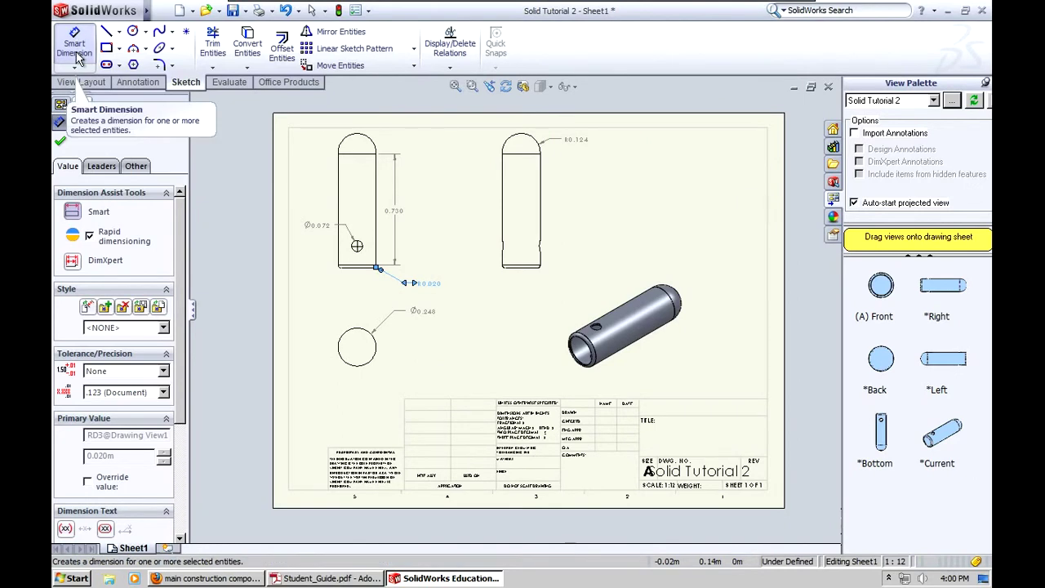
{"action": "left_click", "coordinate": [99, 85]}
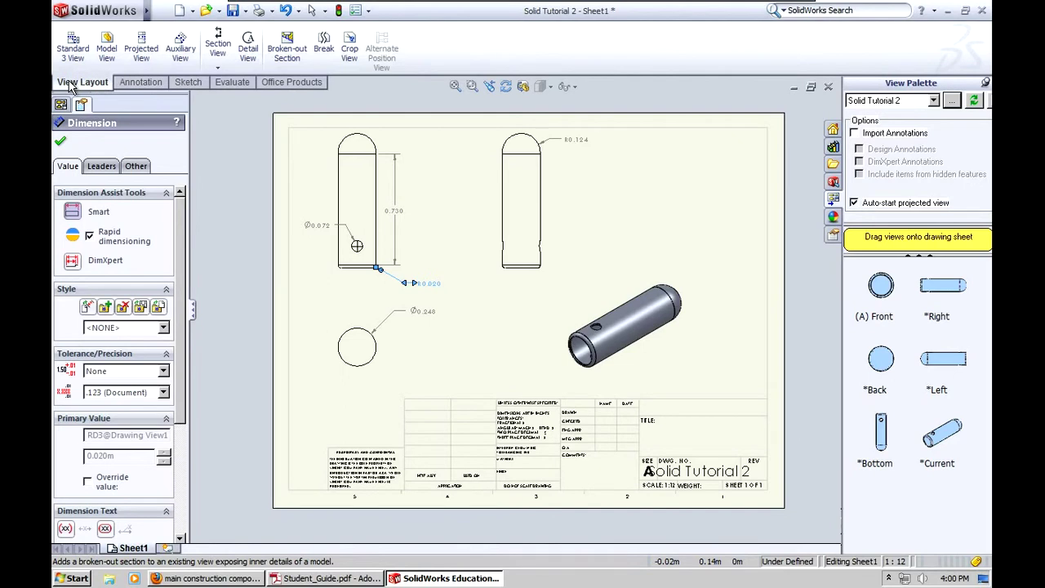
- Create section view A-A from a vertical cut line through the right view, placed to its right
{"action": "left_click", "coordinate": [217, 47]}
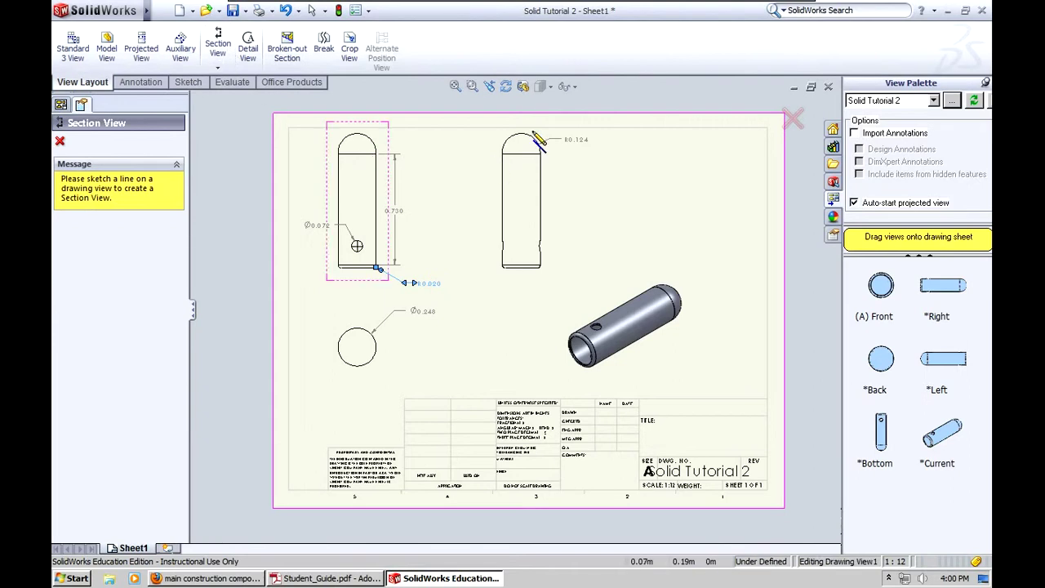
{"action": "left_click", "coordinate": [520, 120]}
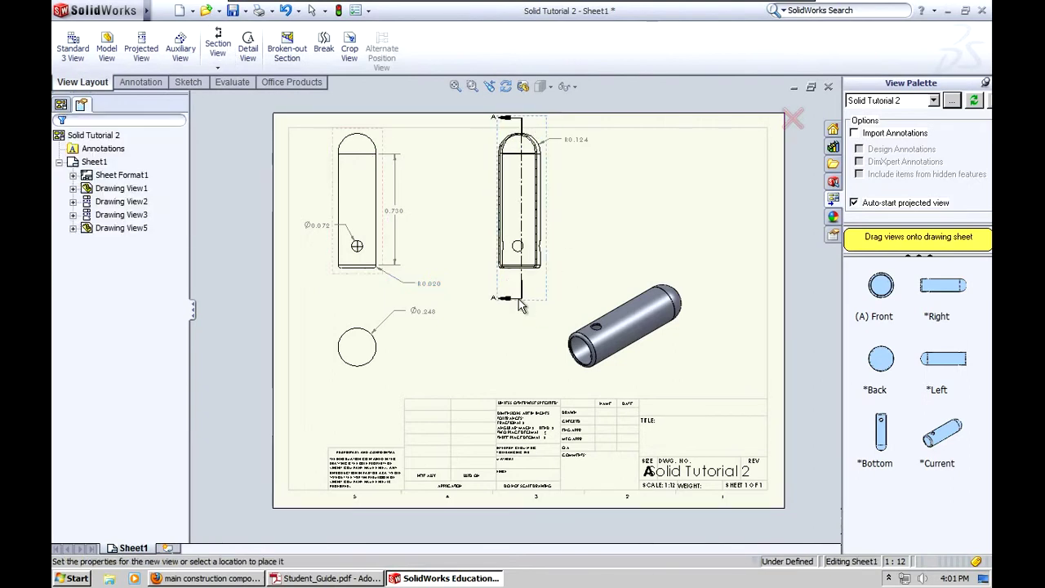
{"action": "left_click", "coordinate": [520, 300]}
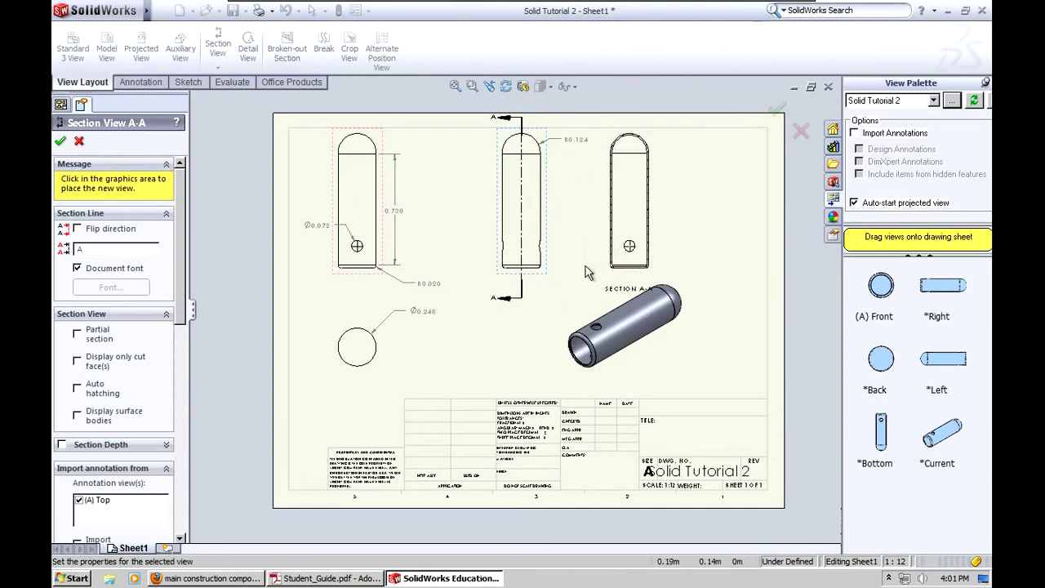
{"action": "left_click", "coordinate": [631, 261]}
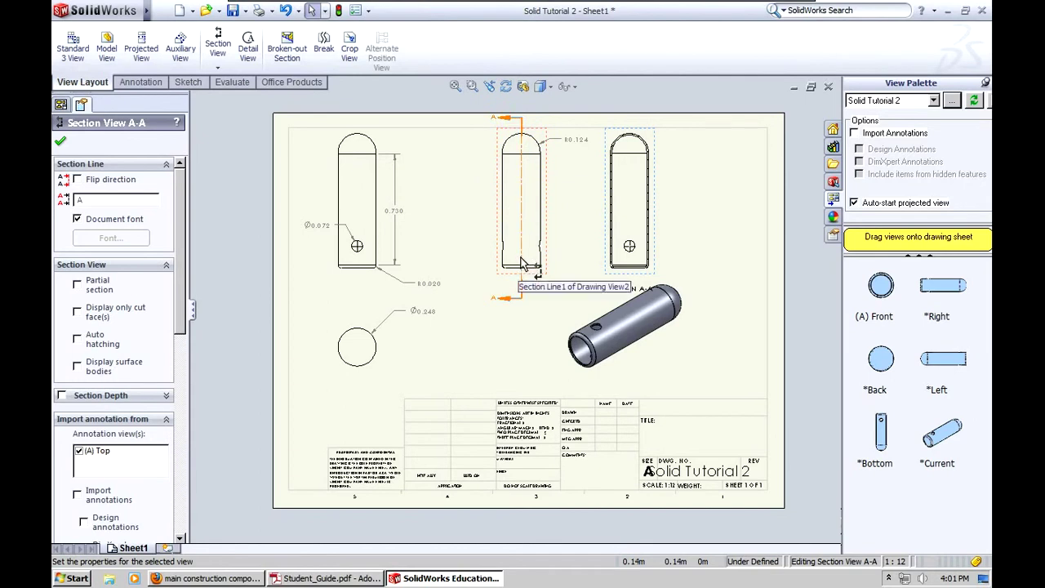
{"action": "left_click", "coordinate": [549, 235]}
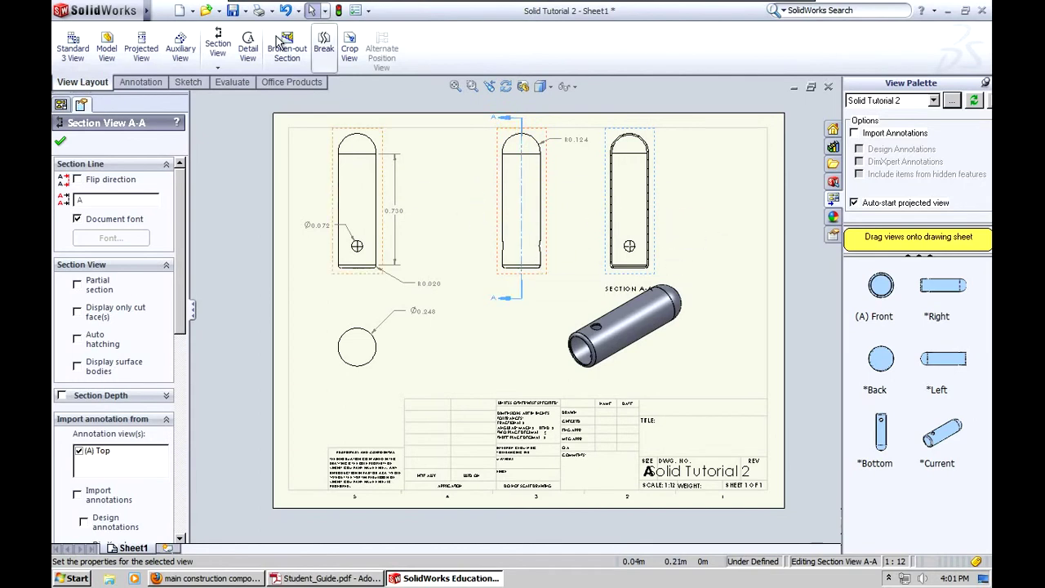
- Save the drawing as Solid Tutorial 2 and minimize its window
{"action": "left_click", "coordinate": [234, 11]}
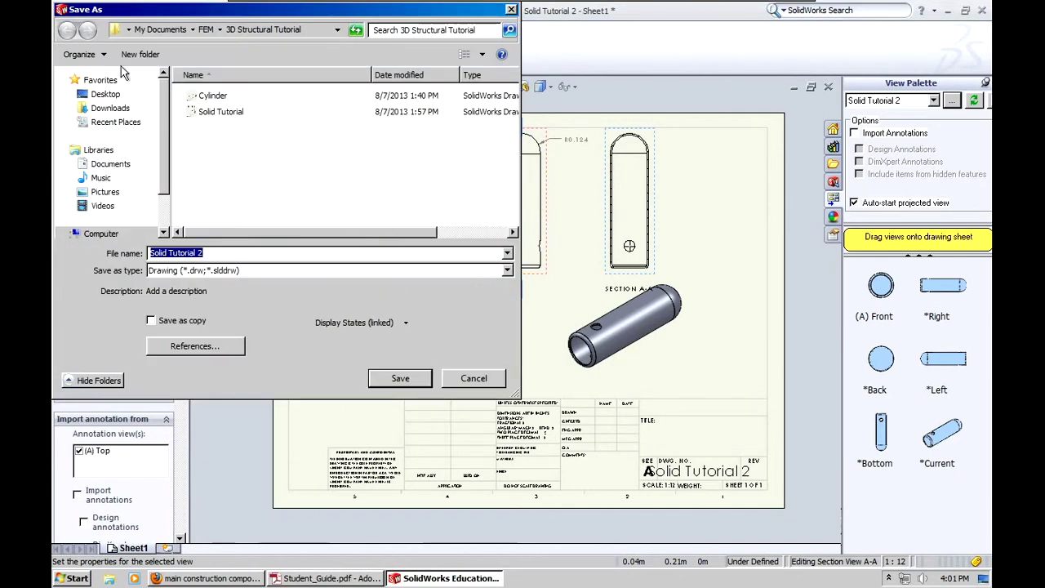
{"action": "left_click", "coordinate": [383, 378]}
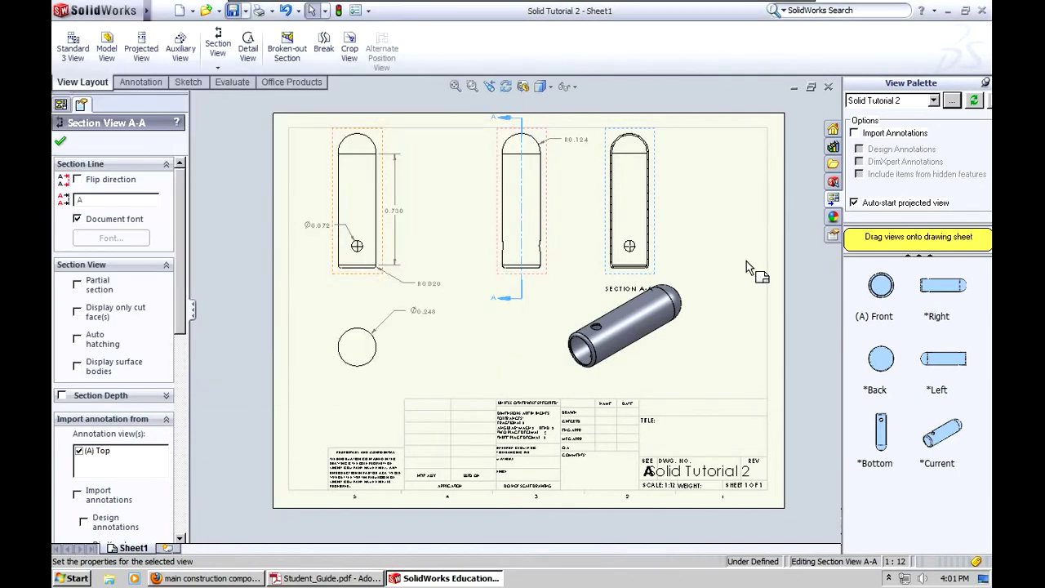
{"action": "left_click", "coordinate": [793, 89]}
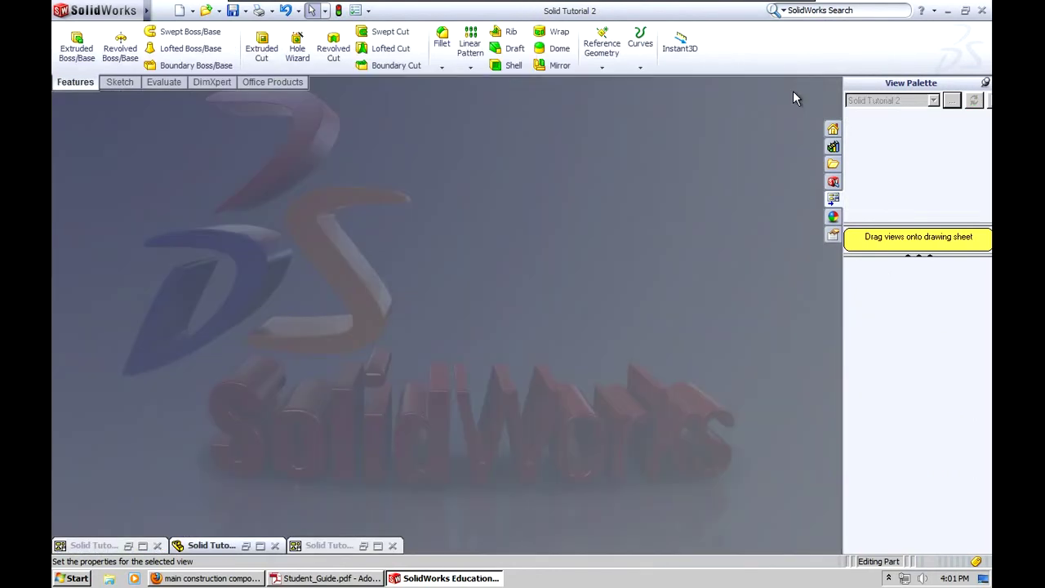
- Restore the pin part window and launch the SimulationXpress Analysis Wizard from the Evaluate tab
{"action": "left_click", "coordinate": [246, 546]}
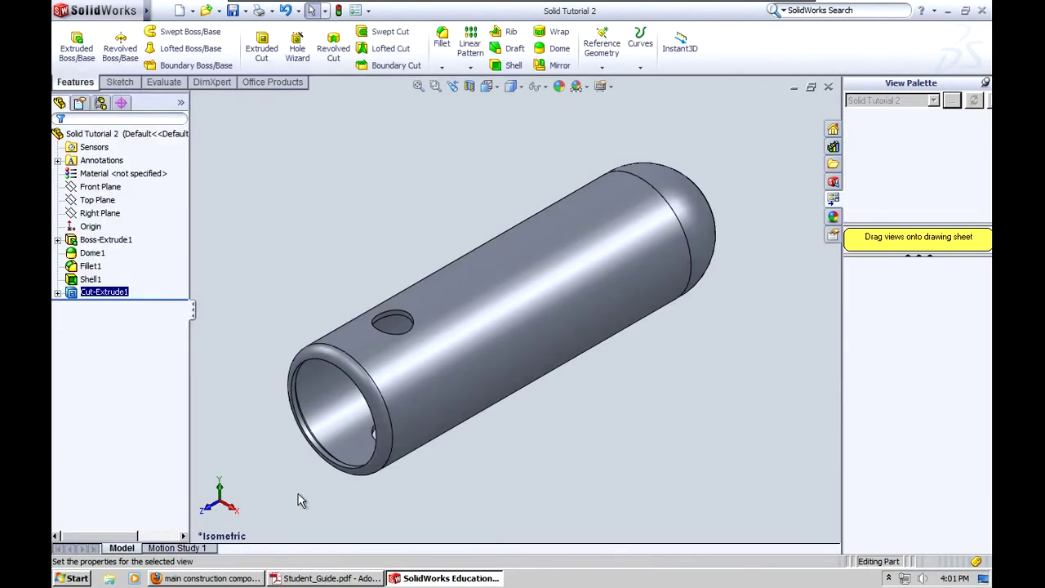
{"action": "left_click", "coordinate": [165, 82]}
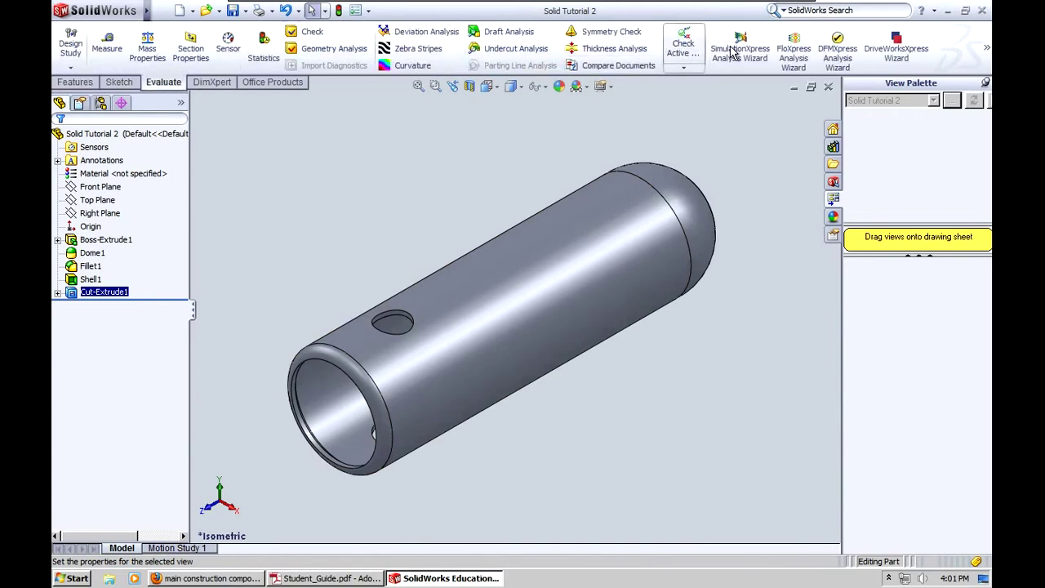
{"action": "left_click", "coordinate": [738, 47]}
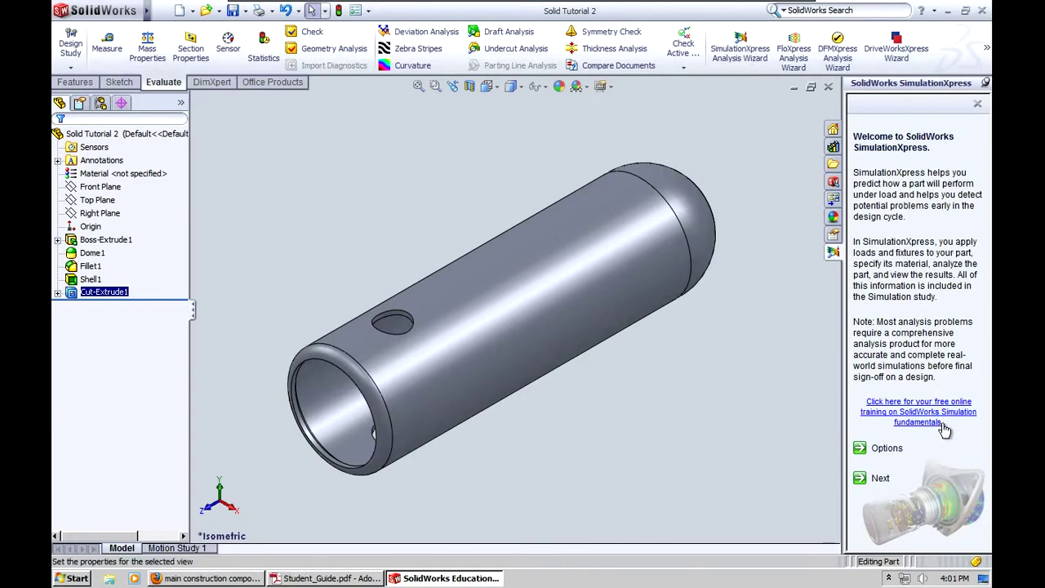
- Add fixed-geometry fixture Fixed-1 on both faces of the pin's cross-hole
{"action": "left_click", "coordinate": [880, 479]}
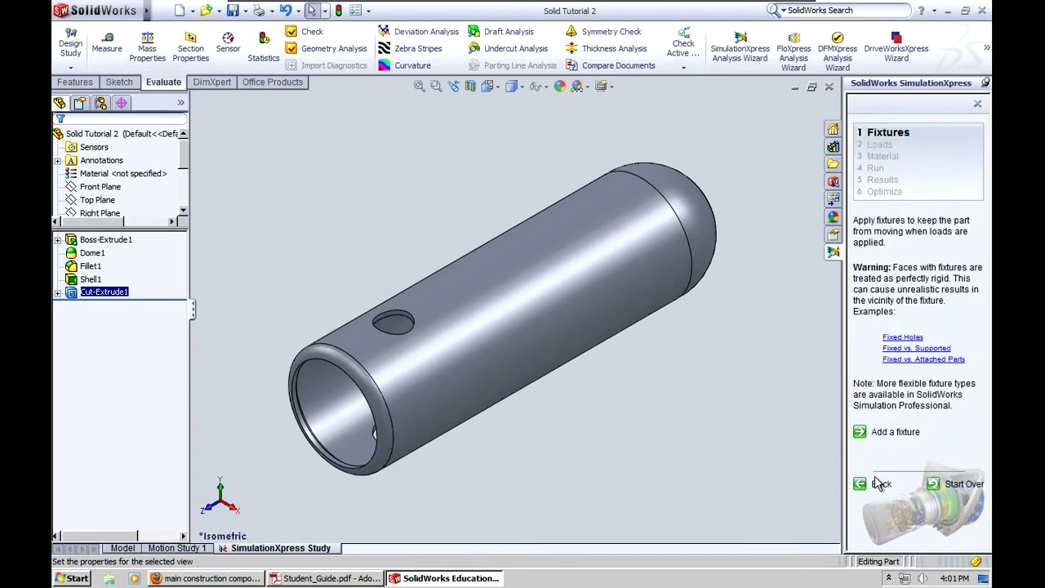
{"action": "left_click", "coordinate": [908, 439]}
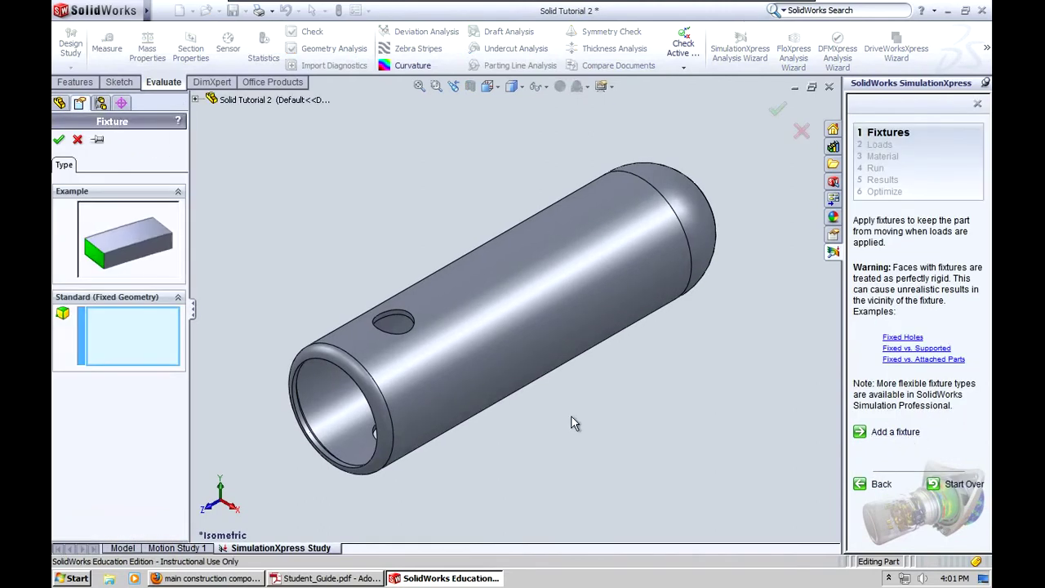
{"action": "left_click", "coordinate": [396, 324]}
{"action": "left_click", "coordinate": [397, 323]}
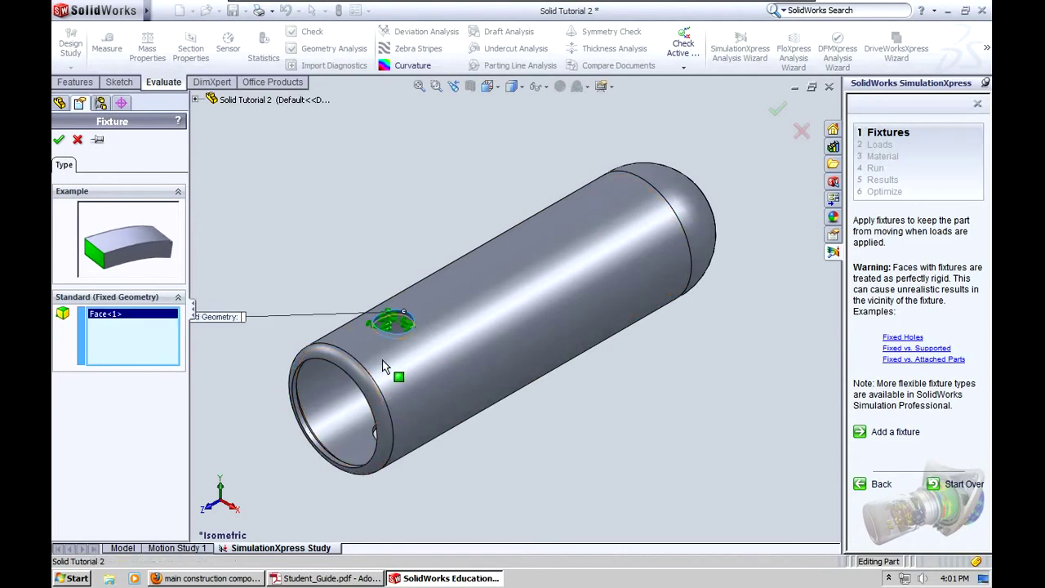
{"action": "middle_click_drag", "start_coordinate": [334, 276], "coordinate": [410, 146]}
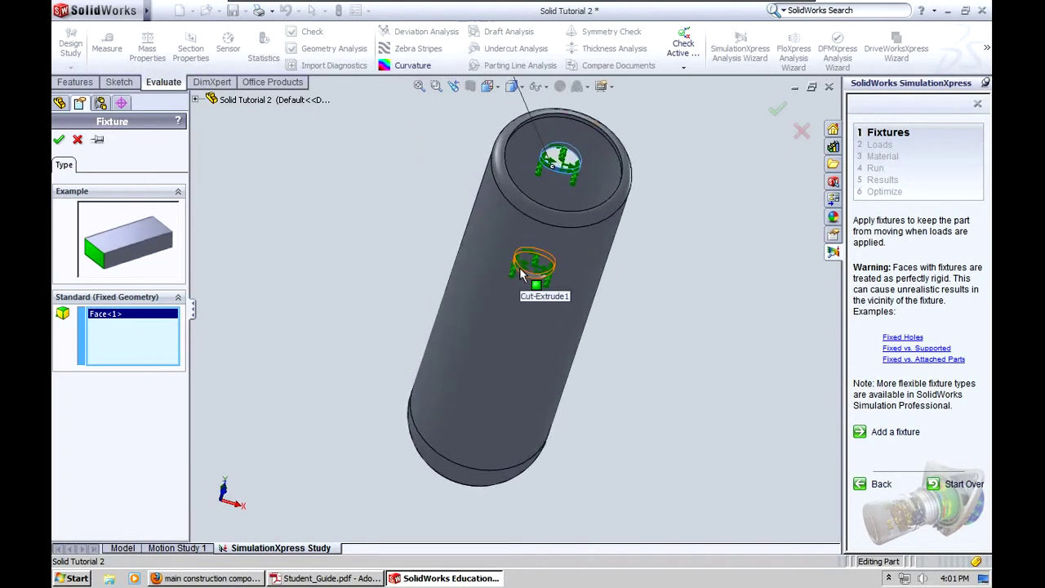
{"action": "left_click", "coordinate": [520, 273]}
{"action": "middle_click_drag", "start_coordinate": [360, 233], "coordinate": [280, 343]}
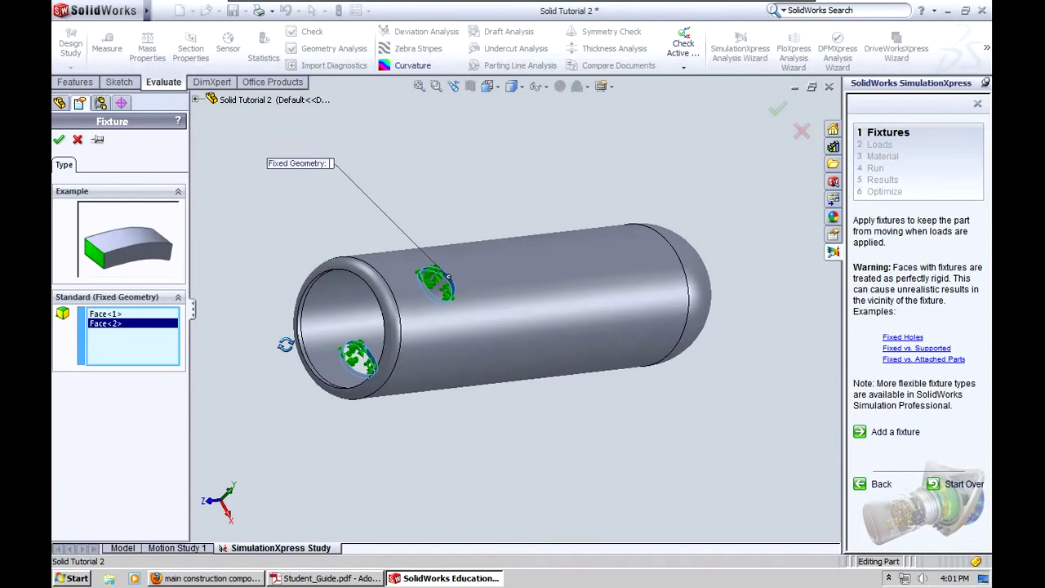
{"action": "left_click", "coordinate": [62, 151]}
{"action": "key", "text": "Return"}
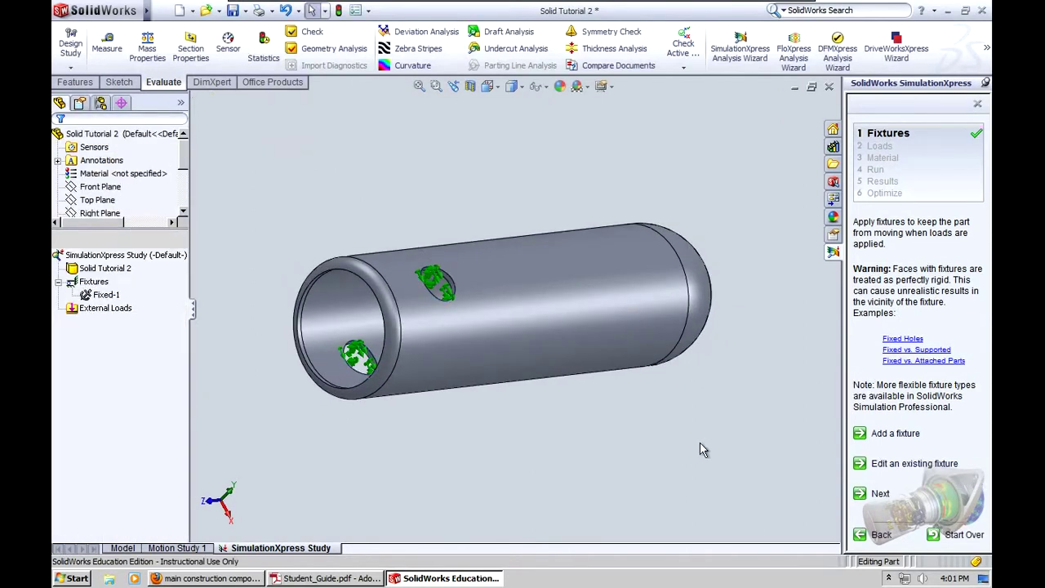
- Apply a 150 N/m^2 pressure normal to the pin's domed end face, keeping N/m^2 units
{"action": "left_click", "coordinate": [880, 495]}
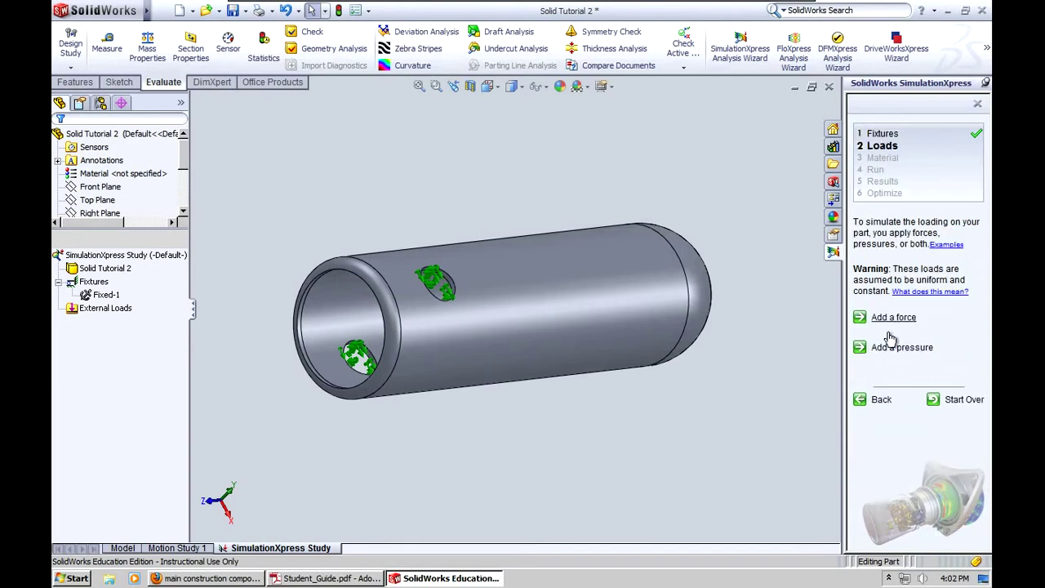
{"action": "middle_click_drag", "start_coordinate": [625, 434], "coordinate": [627, 436]}
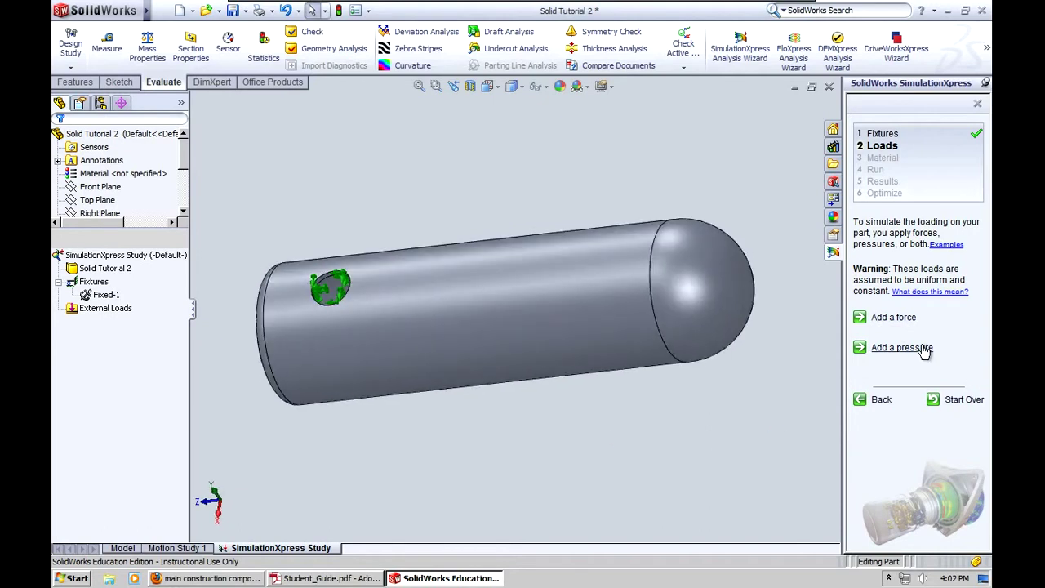
{"action": "left_click", "coordinate": [901, 347]}
{"action": "left_click", "coordinate": [725, 280]}
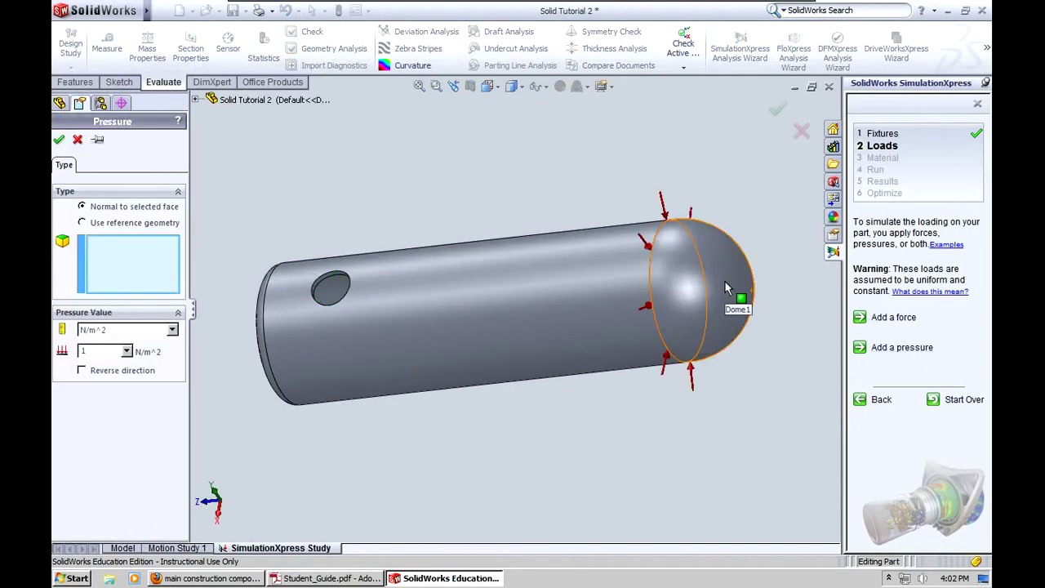
{"action": "left_click", "coordinate": [741, 292]}
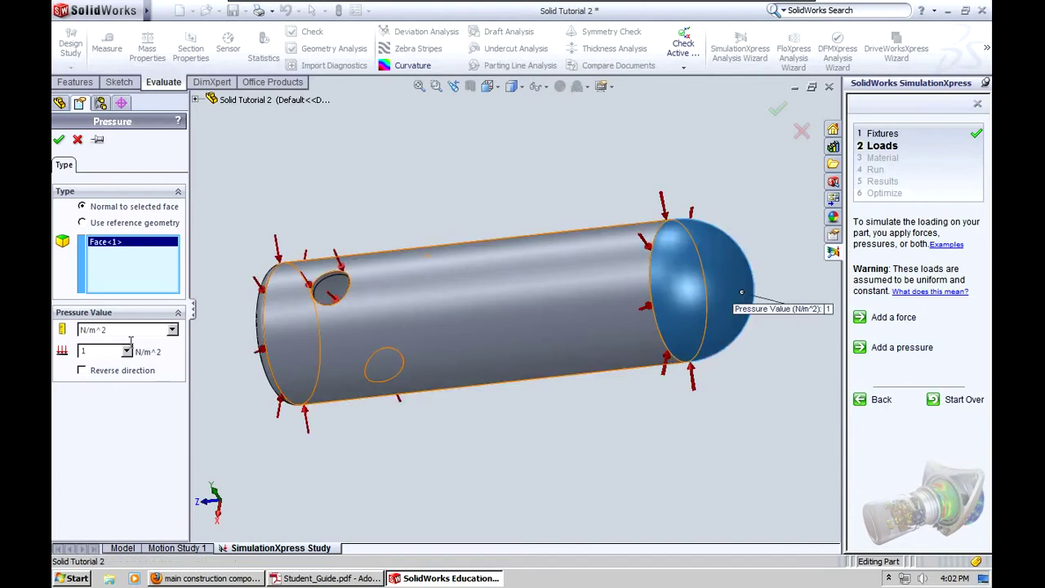
{"action": "left_click", "coordinate": [173, 330]}
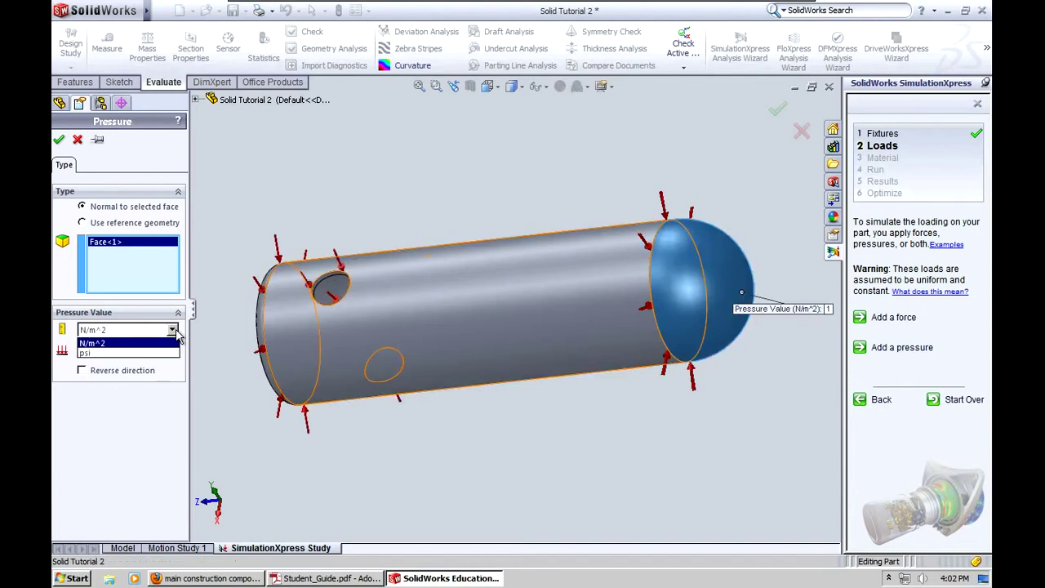
{"action": "left_click", "coordinate": [175, 332]}
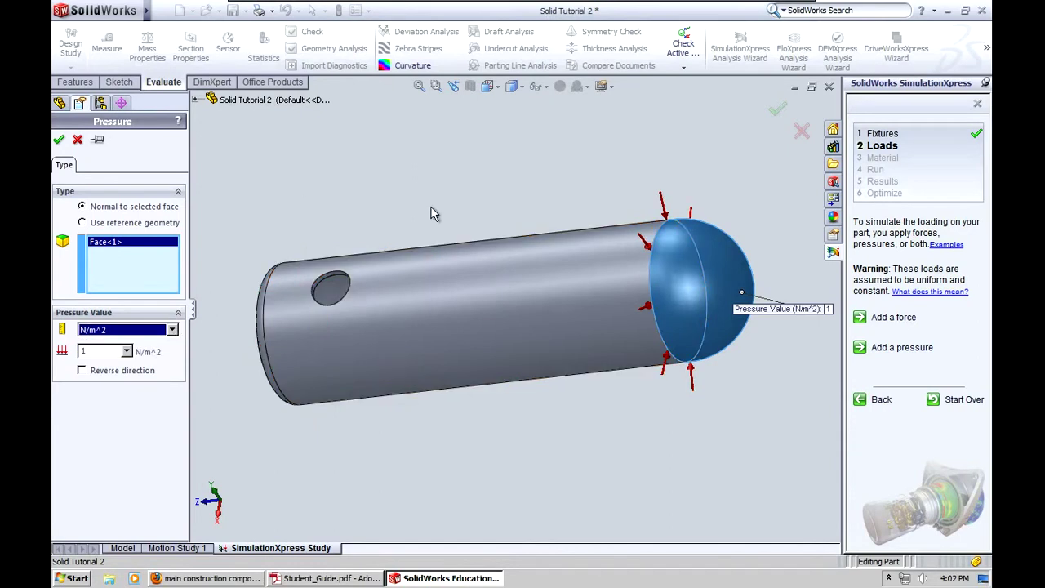
{"action": "left_click", "coordinate": [172, 331]}
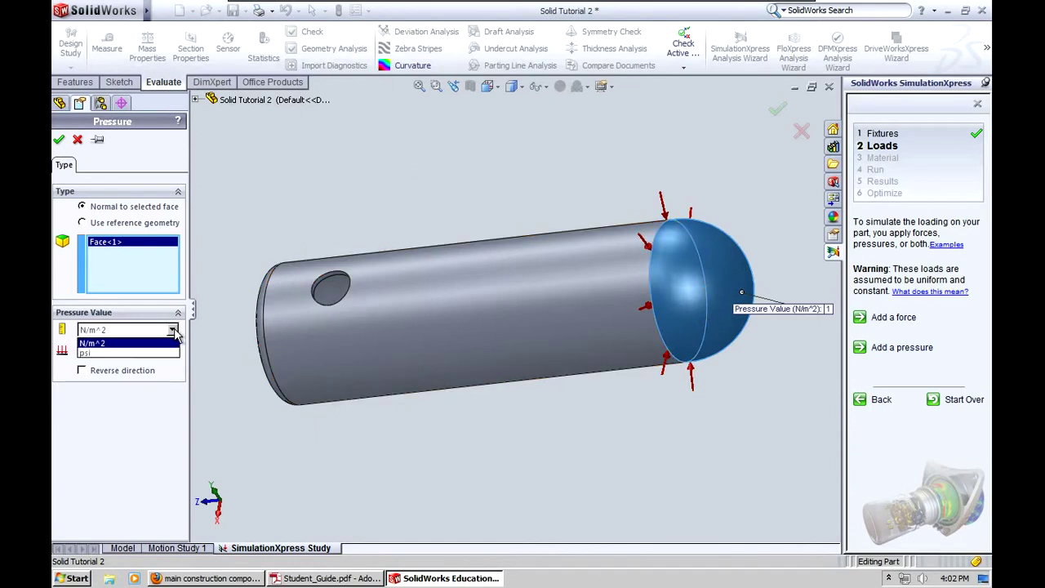
{"action": "left_click", "coordinate": [173, 331]}
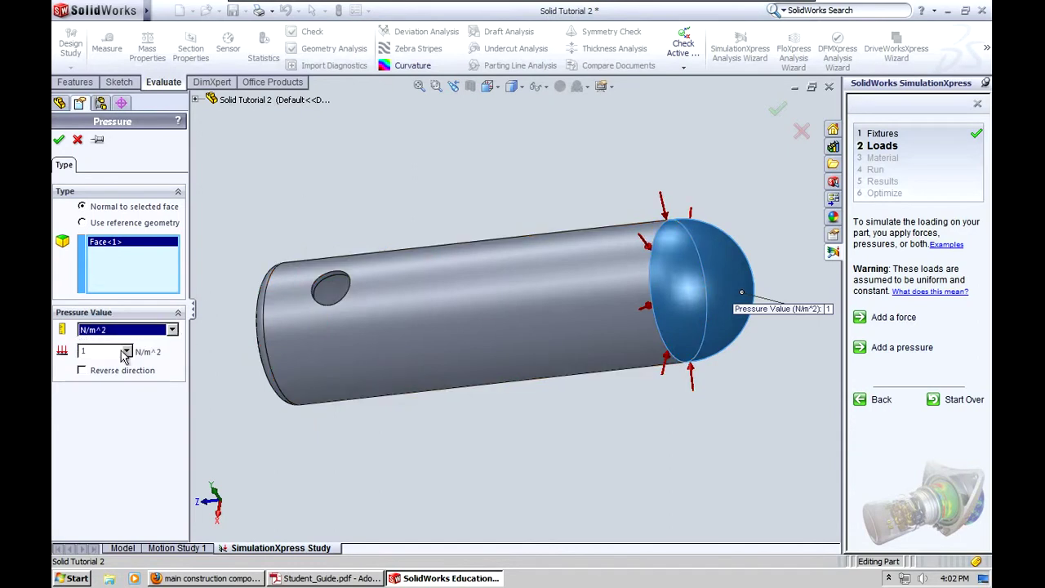
{"action": "double_click", "coordinate": [84, 351]}
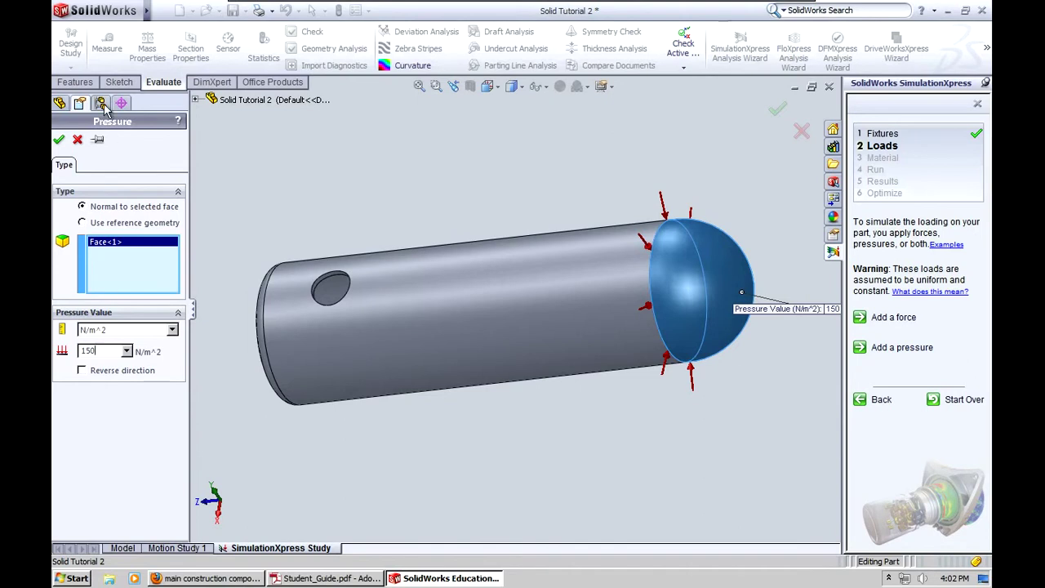
{"action": "left_click", "coordinate": [64, 145]}
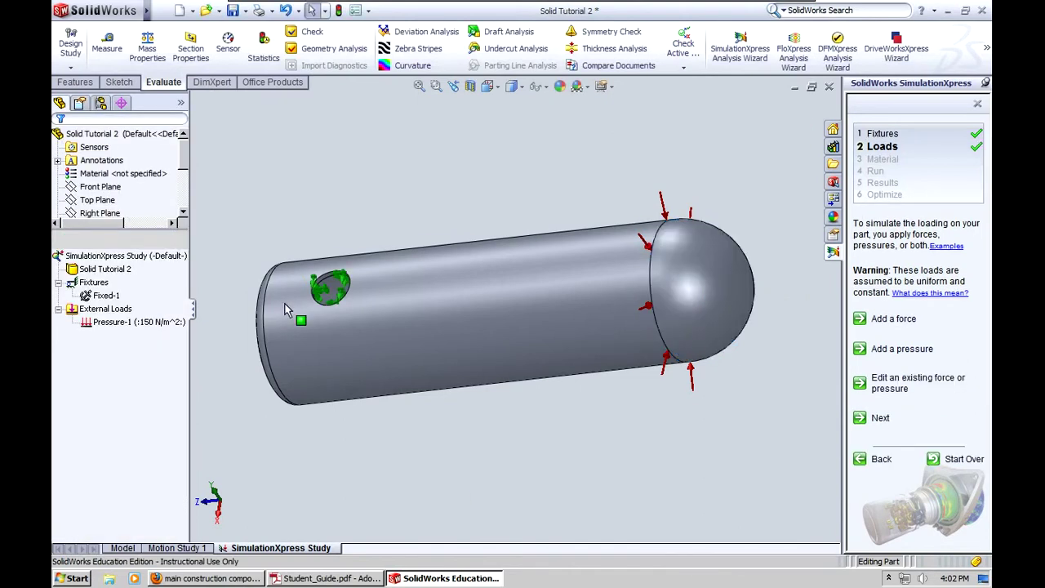
- Assign aluminium alloy 6063-T1 from the Aluminium Alloys library to the pin
{"action": "left_click", "coordinate": [882, 418]}
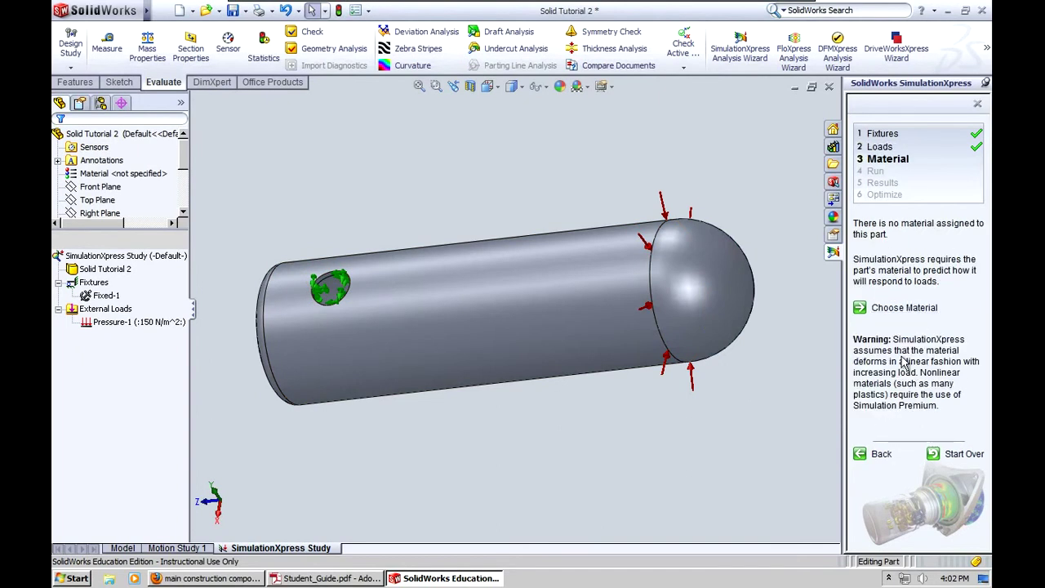
{"action": "left_click", "coordinate": [905, 309]}
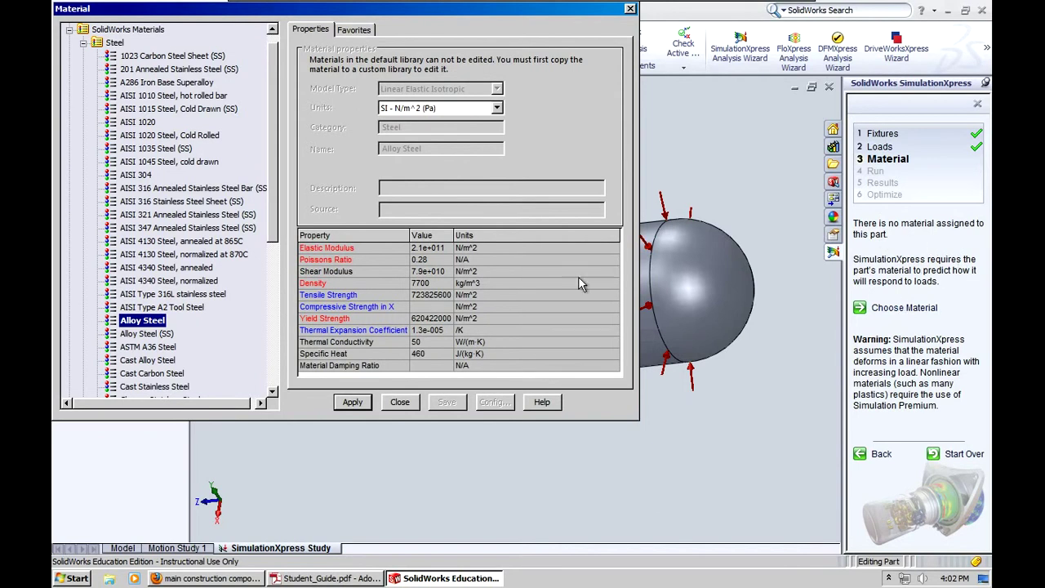
{"action": "left_click_drag", "start_coordinate": [279, 163], "coordinate": [281, 294]}
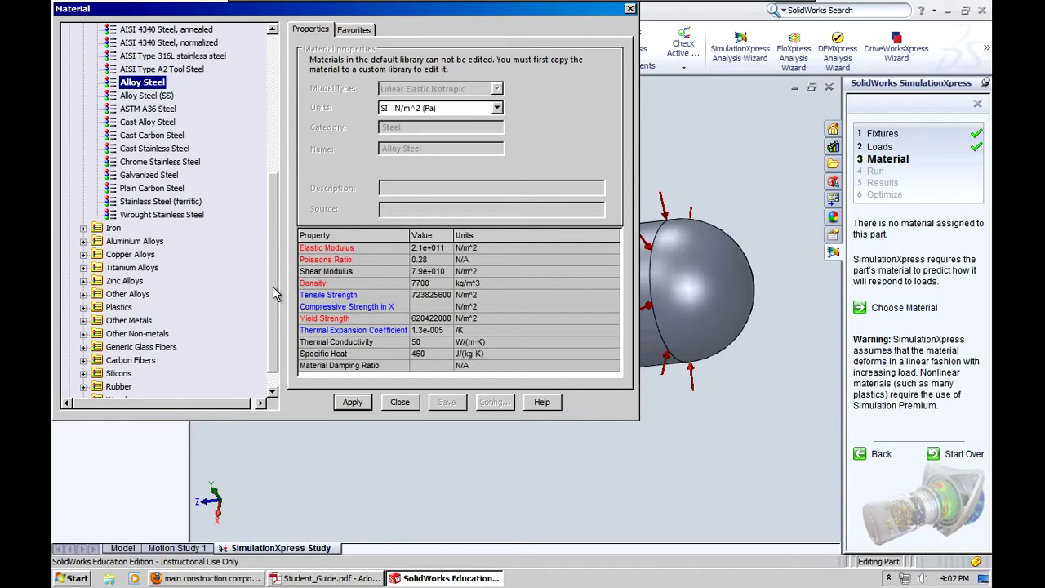
{"action": "left_click", "coordinate": [83, 242]}
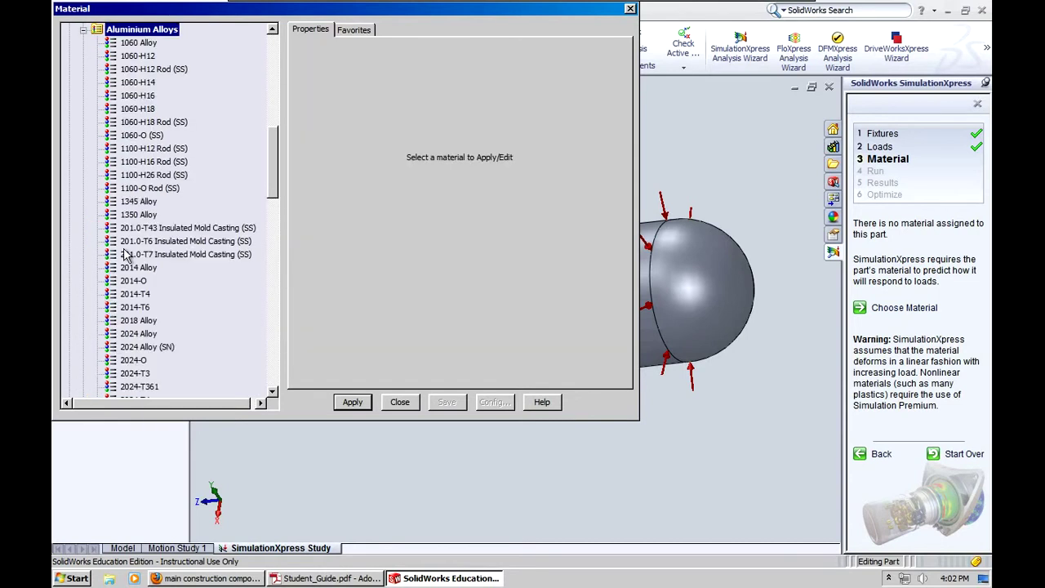
{"action": "left_click_drag", "start_coordinate": [273, 170], "coordinate": [271, 294]}
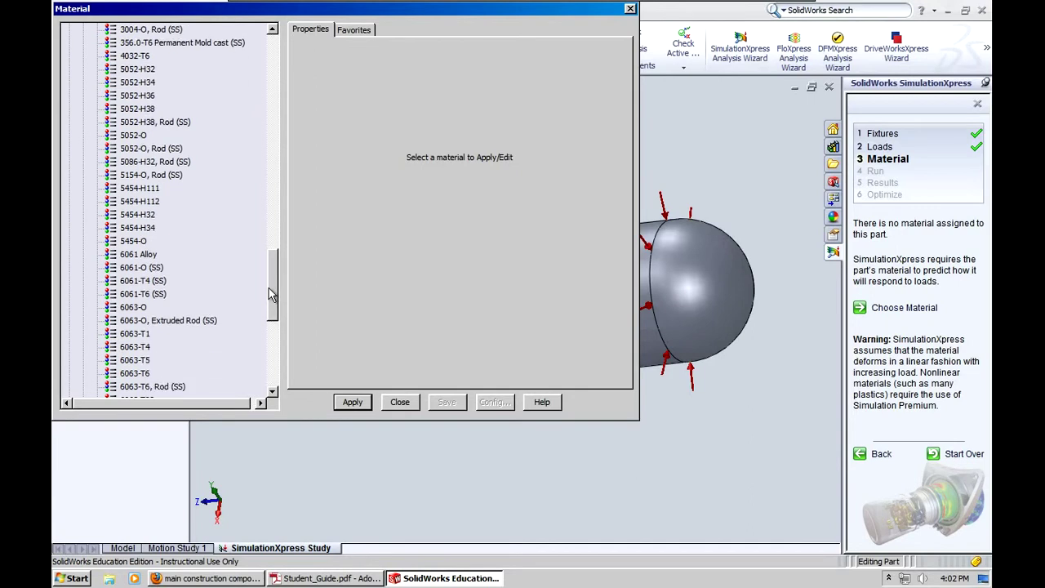
{"action": "left_click", "coordinate": [140, 334]}
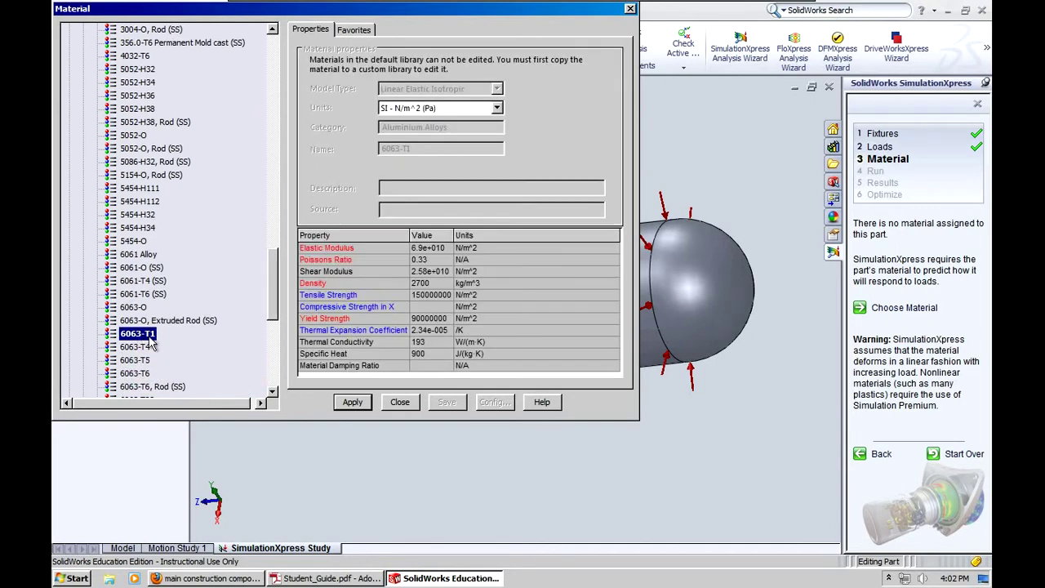
{"action": "left_click", "coordinate": [350, 403]}
{"action": "left_click", "coordinate": [399, 403]}
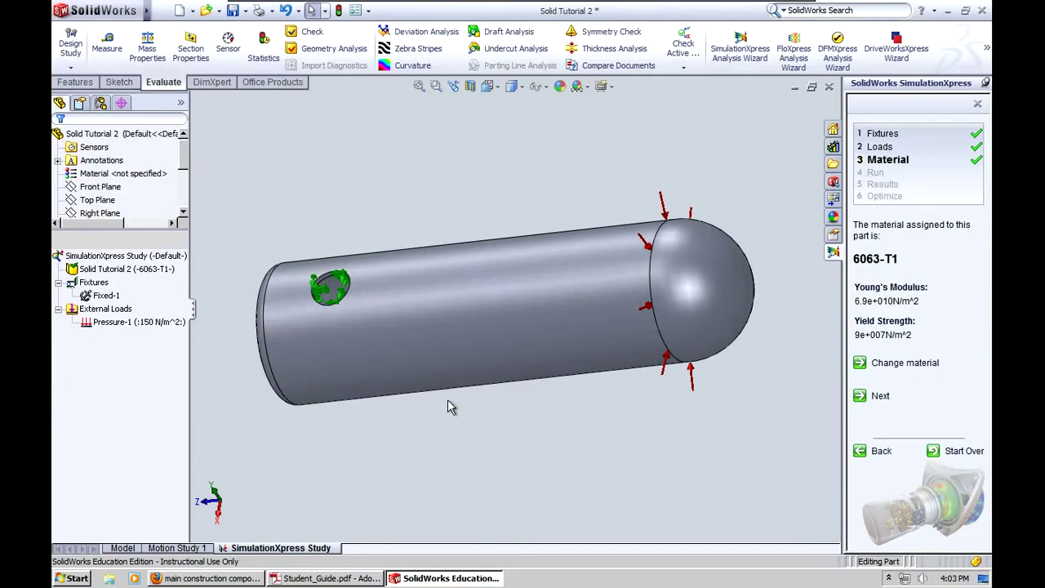
- Mesh and solve the pin study, then stop the deformed-shape animation
{"action": "left_click", "coordinate": [880, 397]}
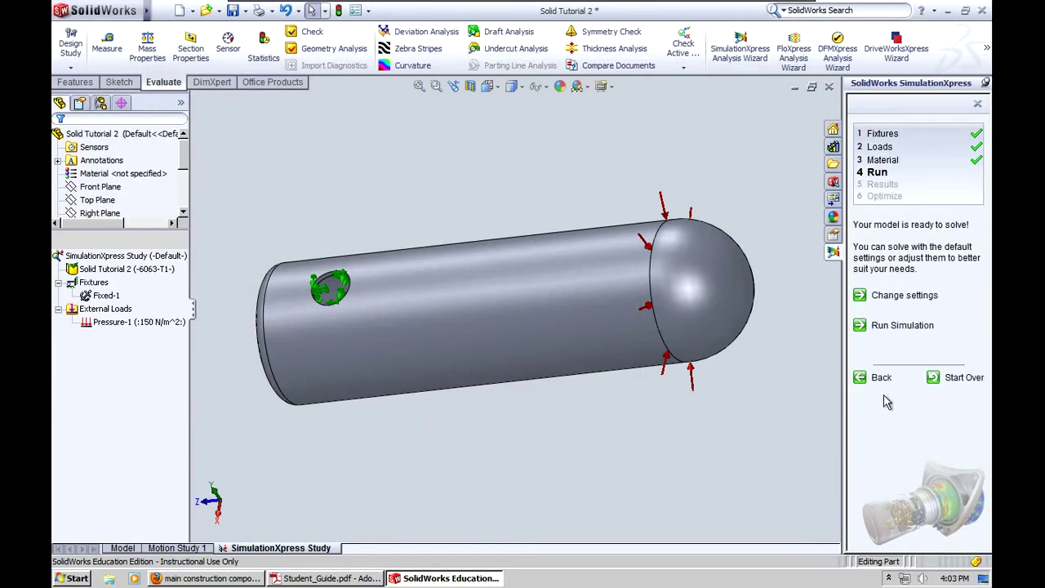
{"action": "left_click", "coordinate": [902, 326]}
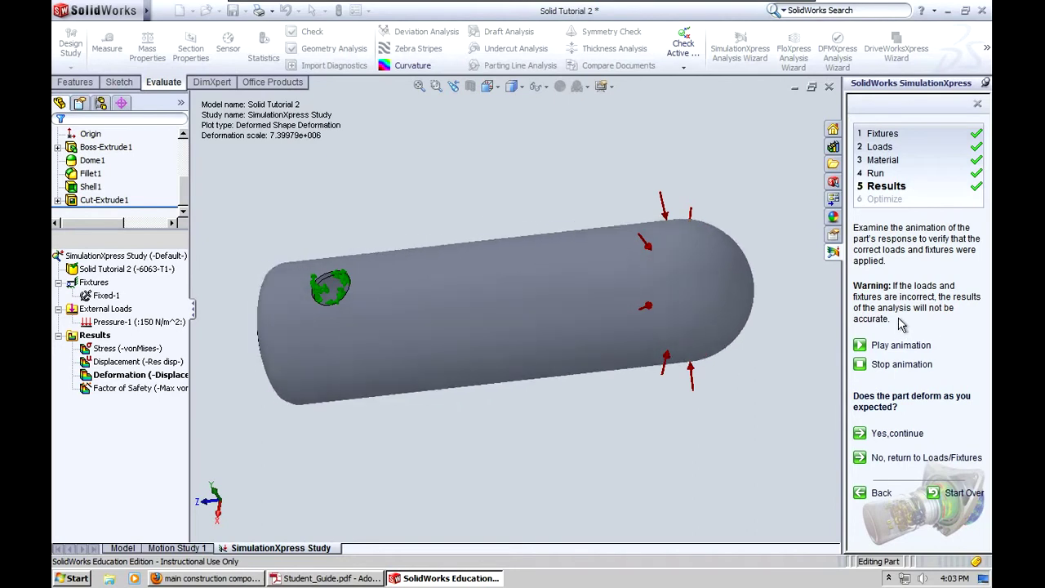
{"action": "left_click", "coordinate": [889, 367]}
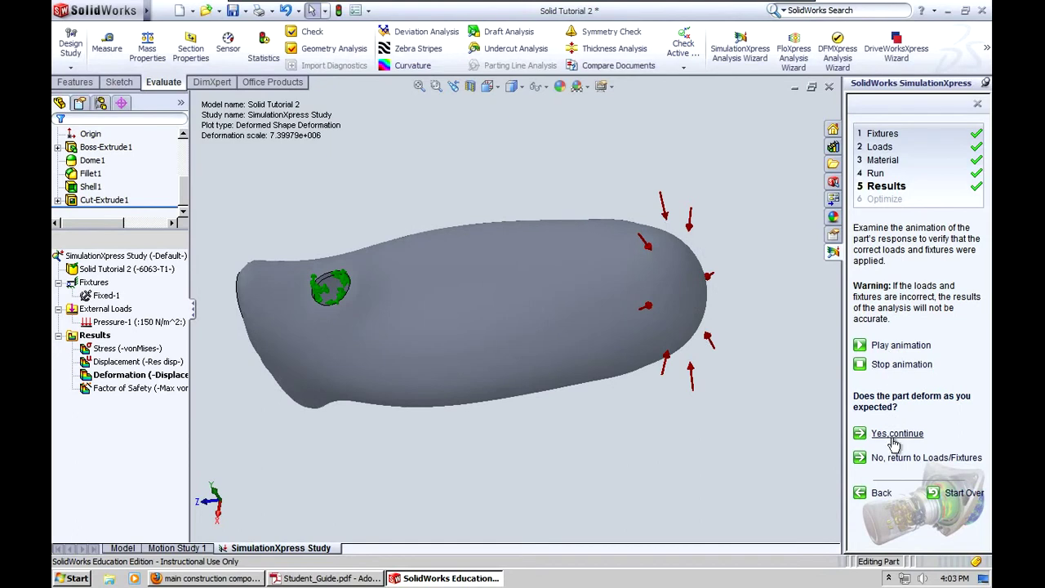
- Accept the deformation and view the von Mises stress and displacement plots
{"action": "left_click", "coordinate": [896, 439]}
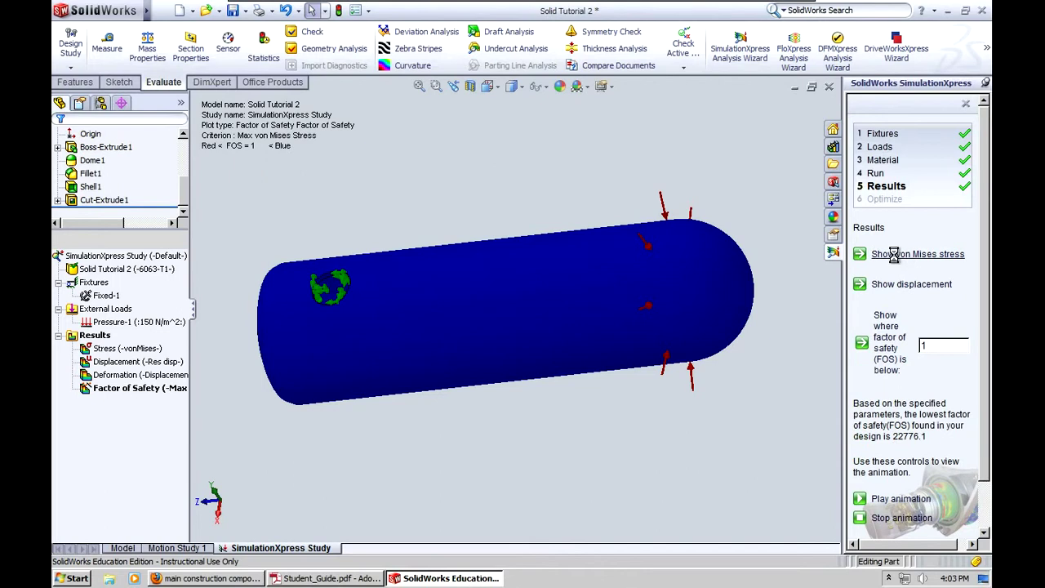
{"action": "left_click", "coordinate": [896, 256]}
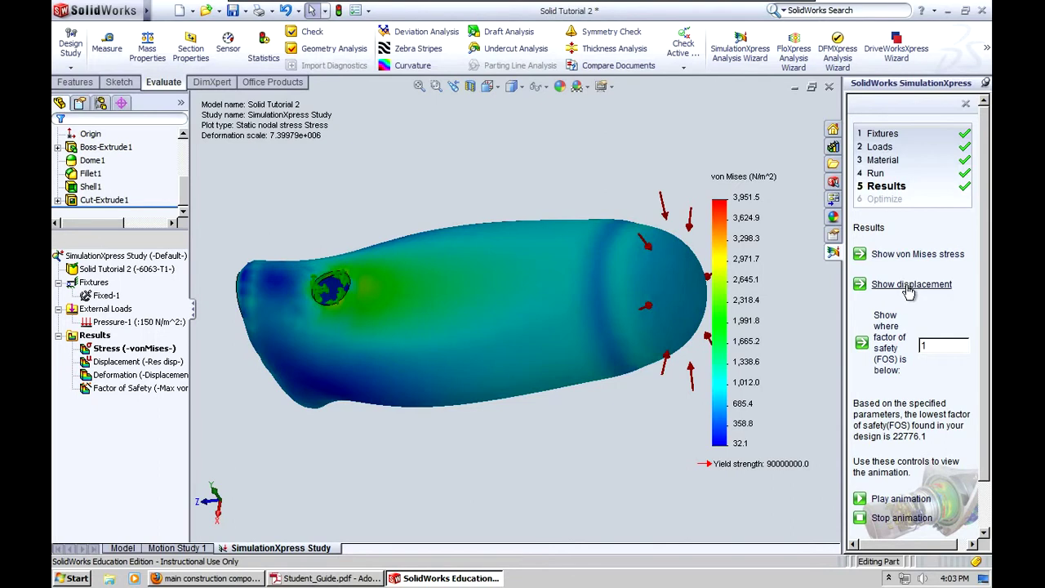
{"action": "left_click", "coordinate": [908, 291]}
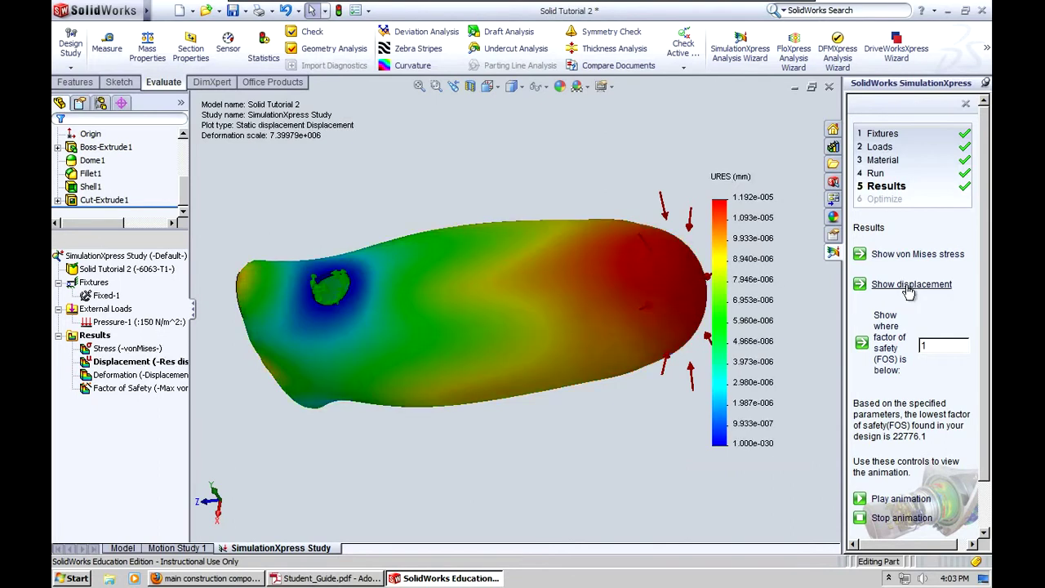
- Plot the factor of safety, trying a threshold of 10 and then setting it to 2.5
{"action": "left_click", "coordinate": [886, 368]}
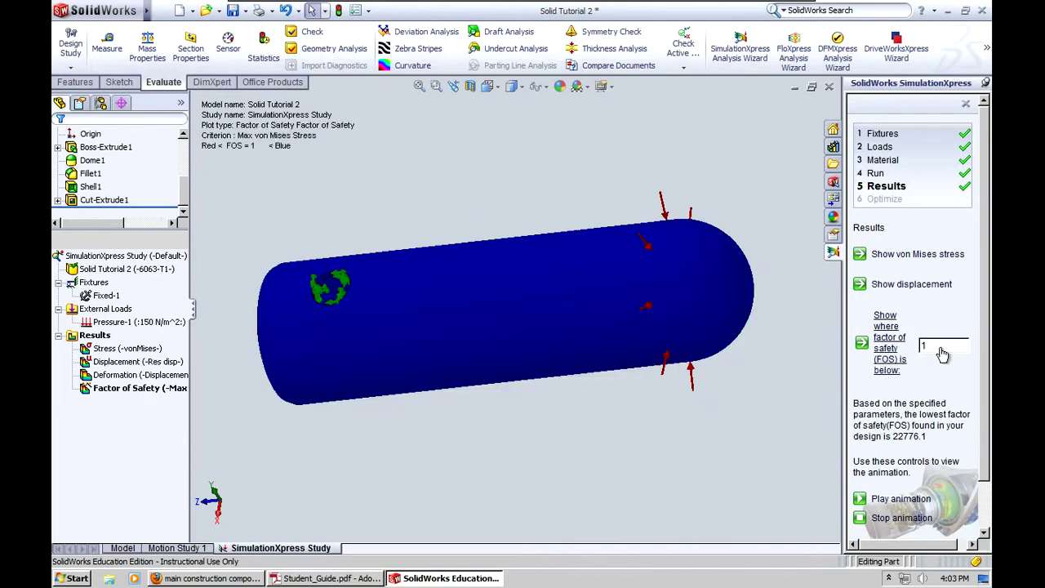
{"action": "left_click_drag", "start_coordinate": [934, 346], "coordinate": [879, 343]}
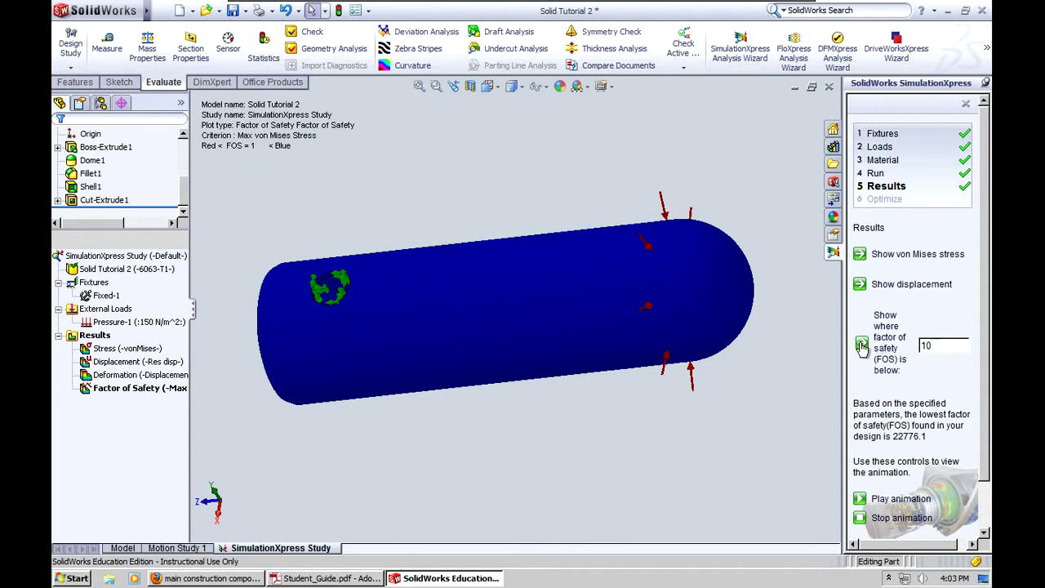
{"action": "left_click", "coordinate": [862, 343]}
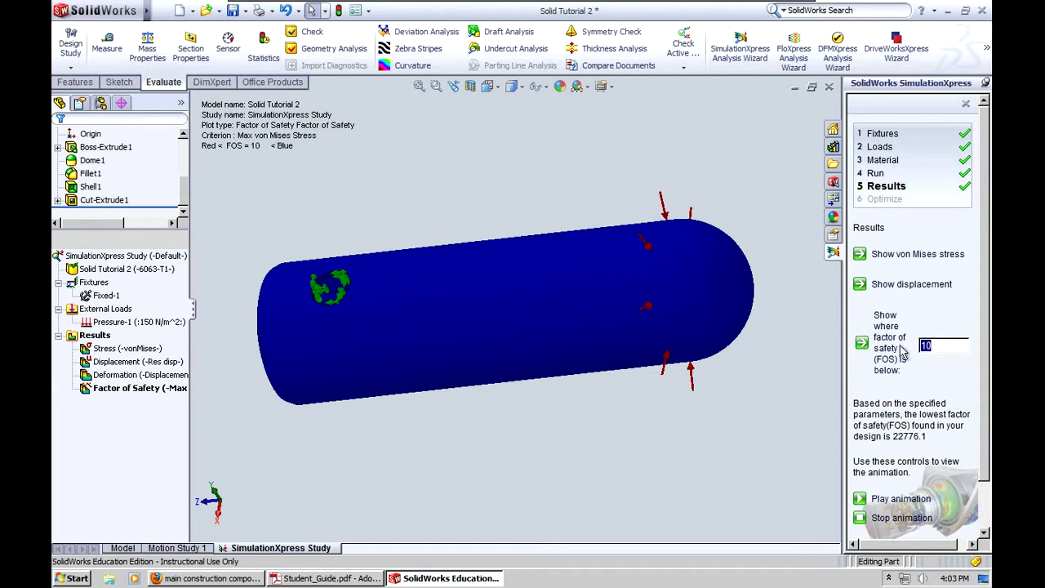
{"action": "left_click", "coordinate": [861, 343]}
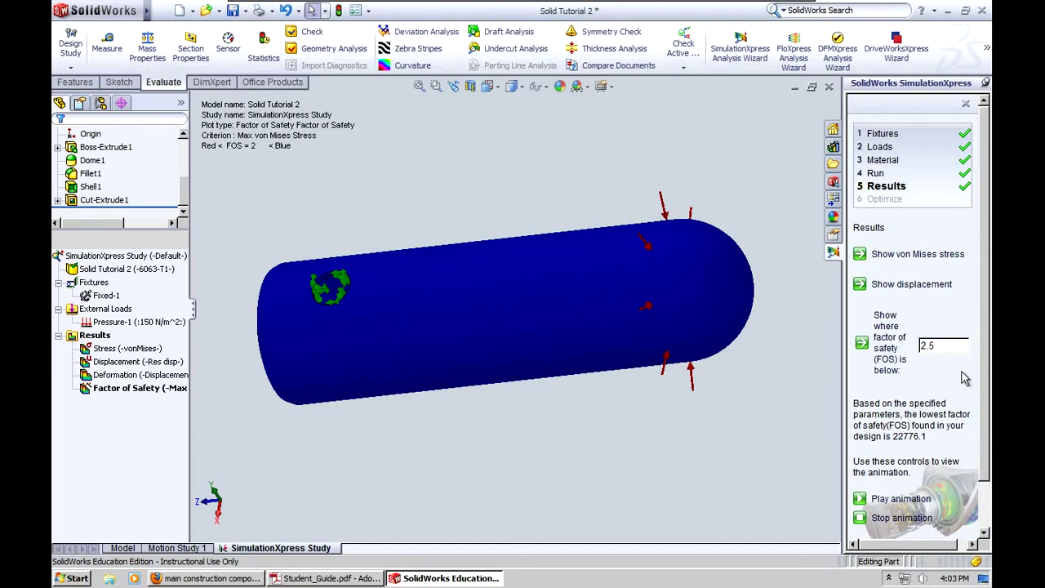
{"action": "left_click_drag", "start_coordinate": [985, 372], "coordinate": [990, 467]}
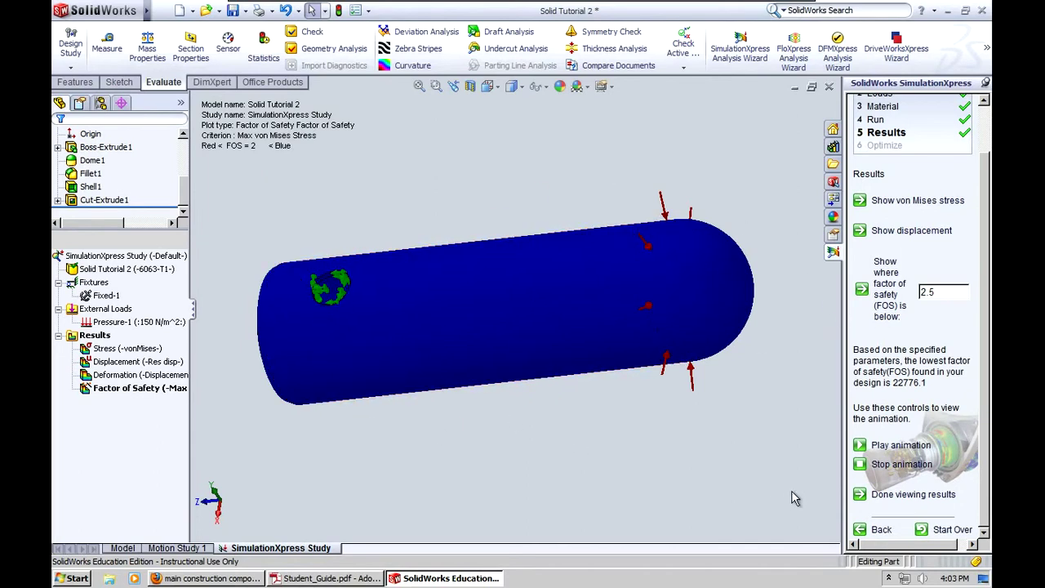
- Redisplay the von Mises stress plot and orbit the pin to view its hole and domed ends
{"action": "left_click", "coordinate": [895, 204]}
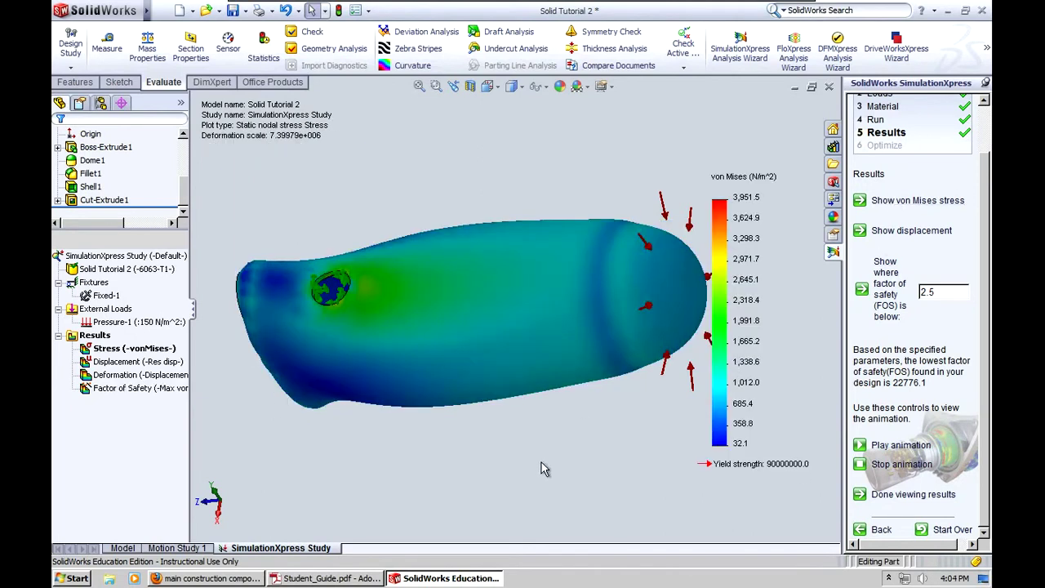
{"action": "middle_click_drag", "start_coordinate": [511, 355], "coordinate": [357, 351]}
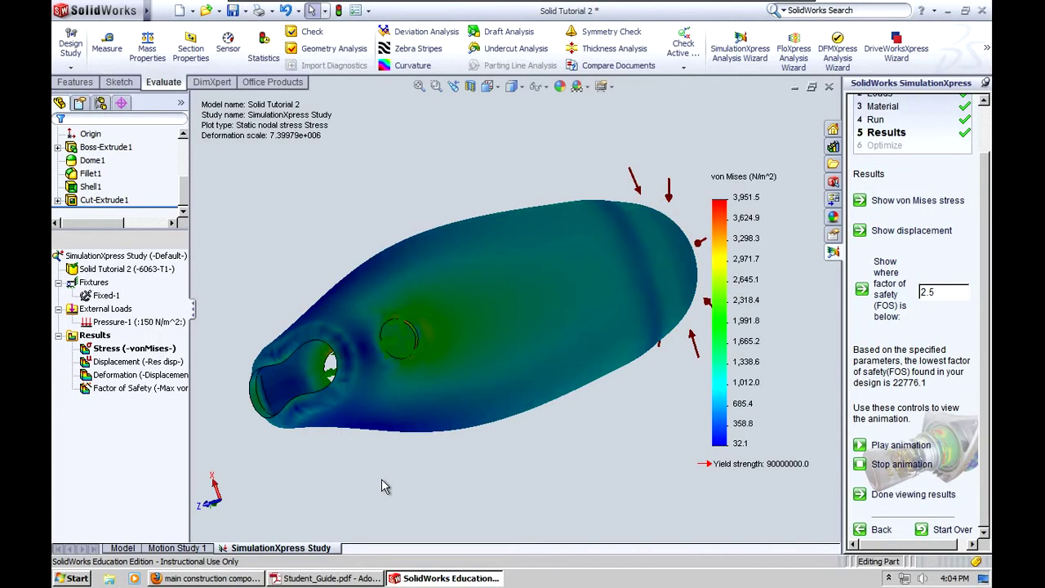
{"action": "middle_click_drag", "start_coordinate": [418, 470], "coordinate": [393, 469]}
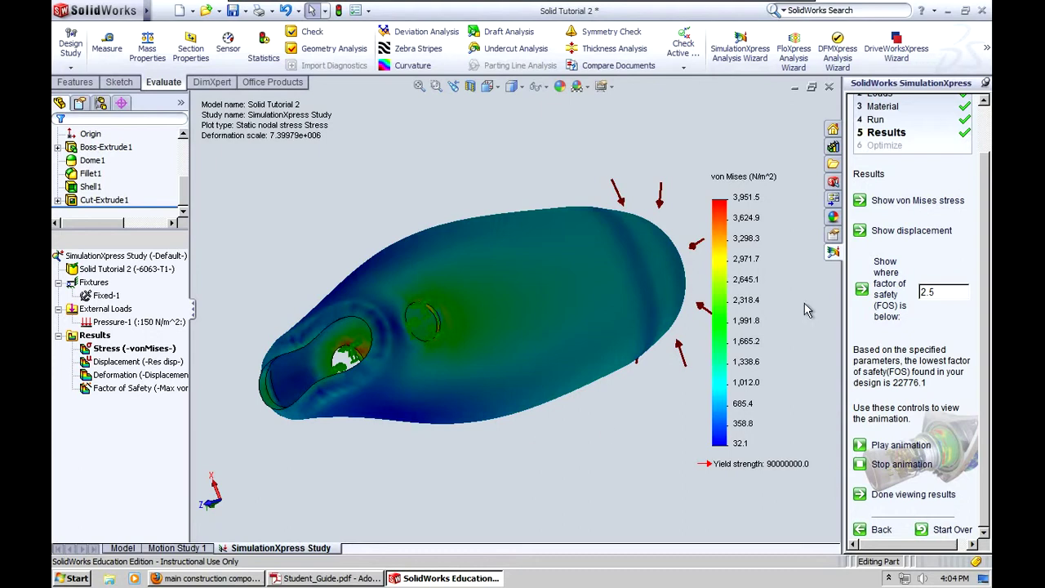
{"action": "middle_click_drag", "start_coordinate": [560, 460], "coordinate": [371, 525]}
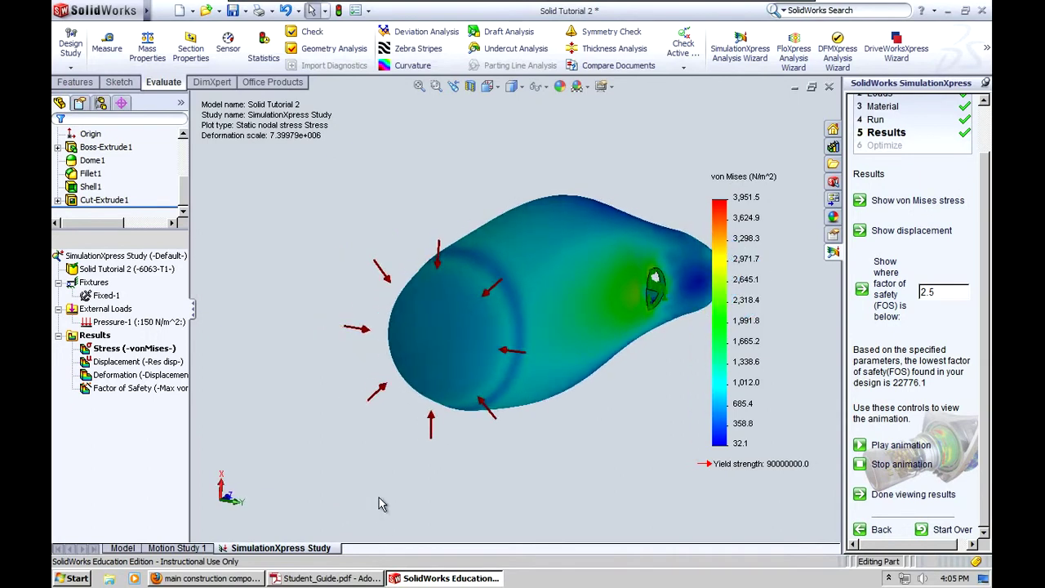